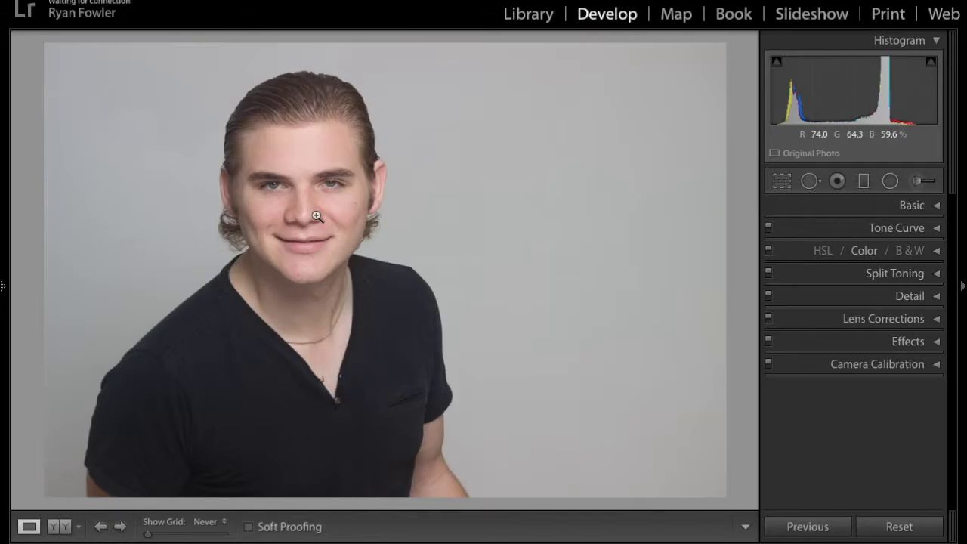
- Examine the skin of the man's face up close, from the eyes and cheeks to the mouth, chin and neck
{"action": "left_click", "coordinate": [343, 182]}
{"action": "left_click_drag", "start_coordinate": [248, 380], "coordinate": [479, 172]}
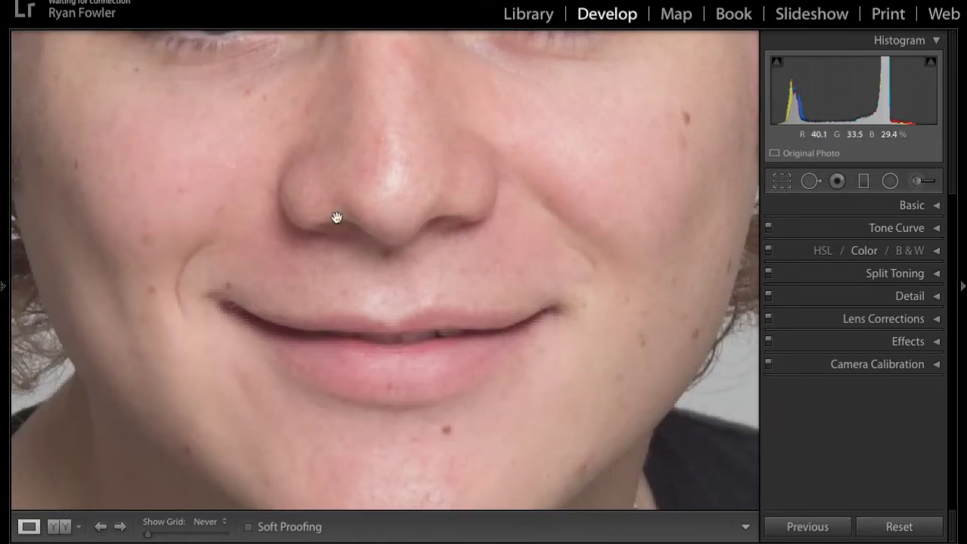
{"action": "scroll", "coordinate": [335, 218], "scroll_direction": "down", "scroll_amount": 5}
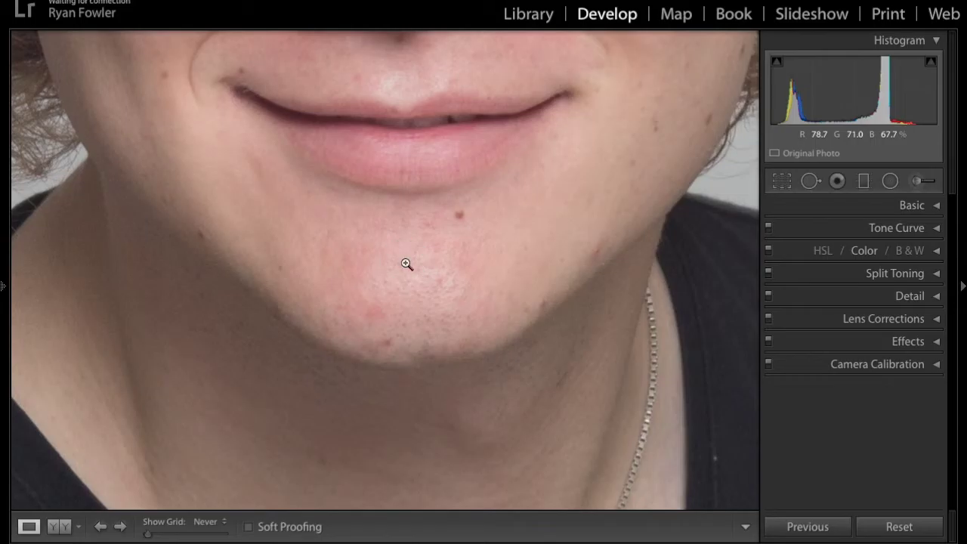
{"action": "left_click", "coordinate": [404, 262]}
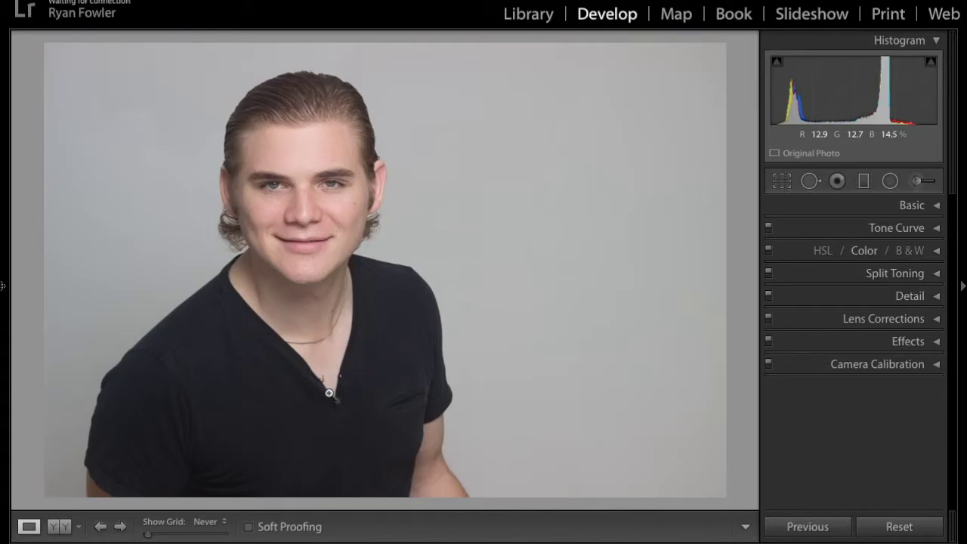
{"action": "key", "text": "F2"}
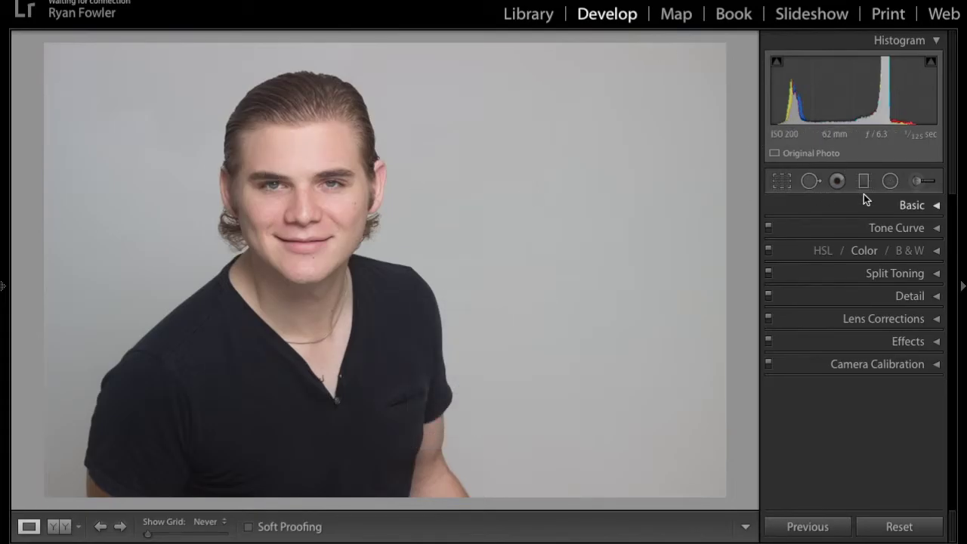
{"action": "left_click", "coordinate": [292, 215]}
{"action": "left_click_drag", "start_coordinate": [377, 228], "coordinate": [203, 192]}
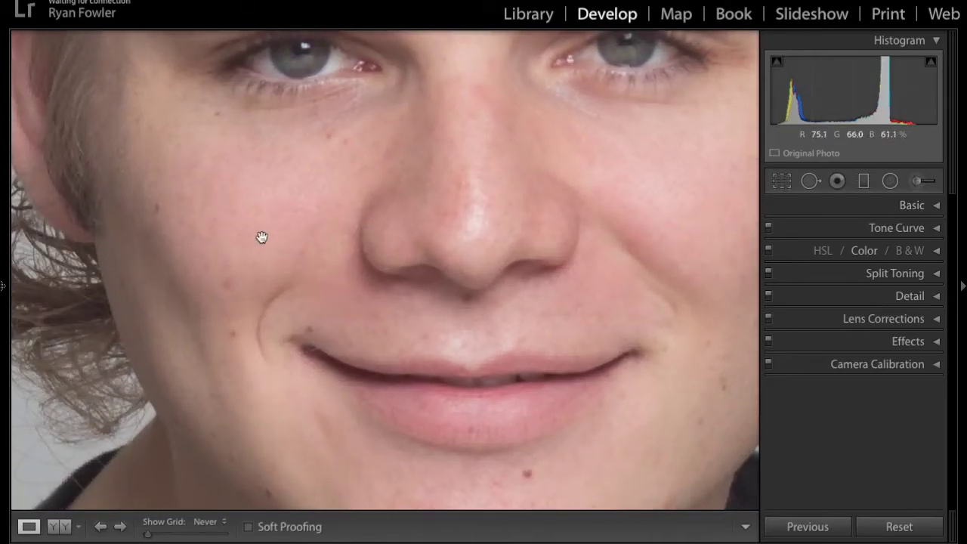
{"action": "left_click", "coordinate": [496, 250]}
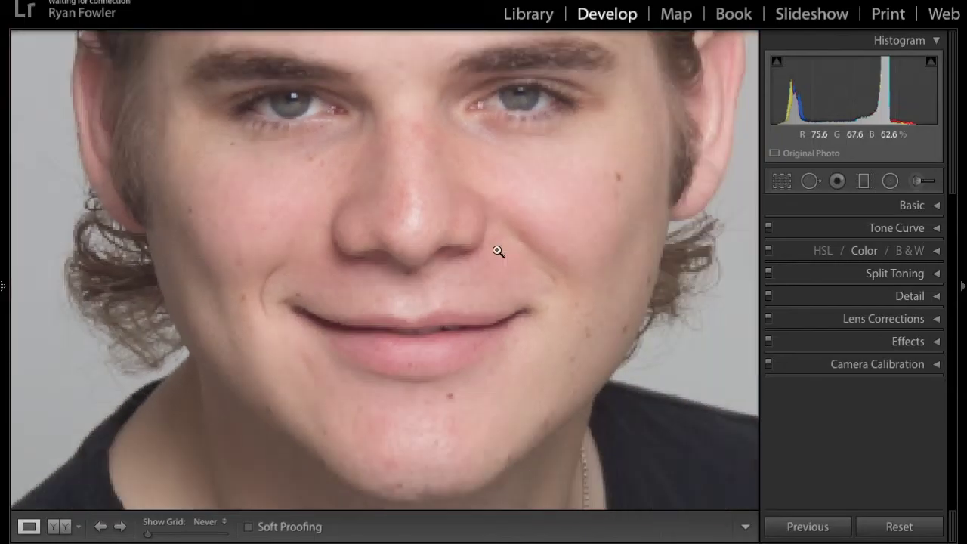
- Shift the hue of the reds to +26 in the colour adjustments, checking the skin tone up close
{"action": "left_click", "coordinate": [865, 256]}
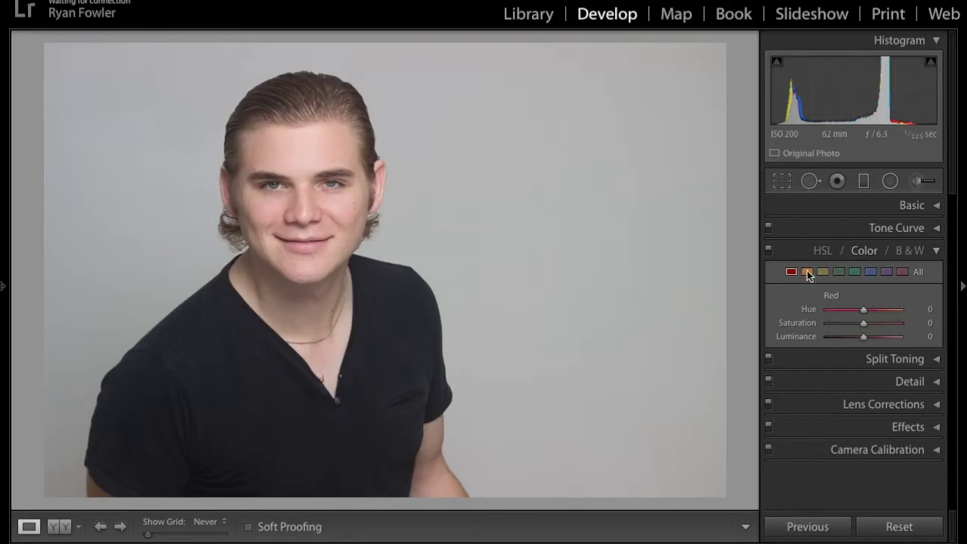
{"action": "left_click_drag", "start_coordinate": [864, 309], "coordinate": [866, 308]}
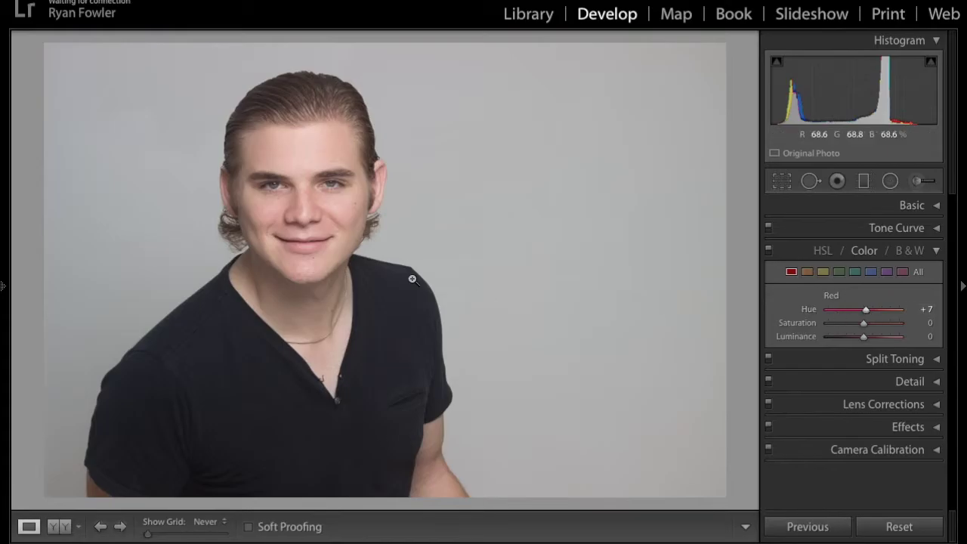
{"action": "left_click", "coordinate": [307, 210]}
{"action": "left_click_drag", "start_coordinate": [307, 207], "coordinate": [569, 237]}
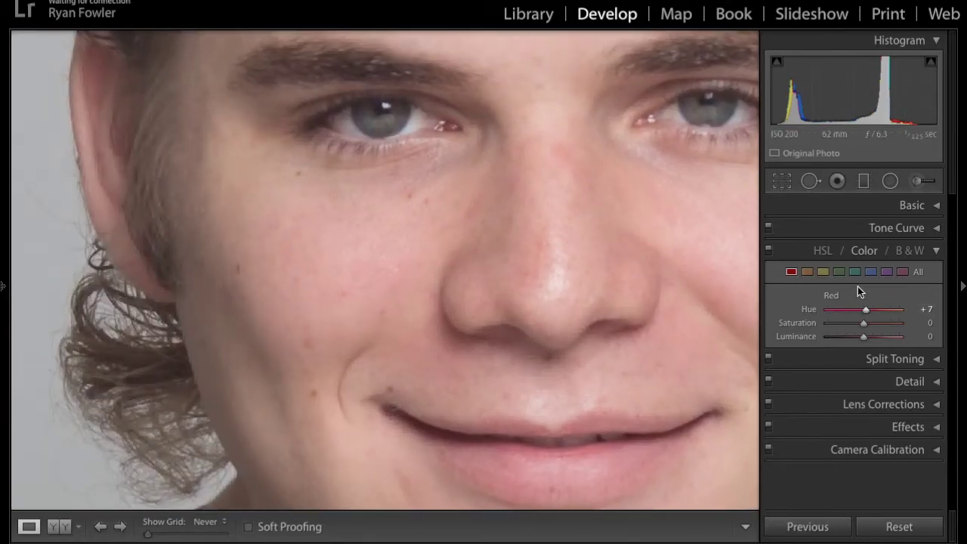
{"action": "double_click", "coordinate": [865, 309]}
{"action": "mouse_move", "coordinate": [866, 310]}
{"action": "left_mouse_down"}
{"action": "mouse_move", "coordinate": [927, 305]}
{"action": "mouse_move", "coordinate": [869, 313]}
{"action": "left_mouse_up"}
{"action": "left_click_drag", "start_coordinate": [867, 311], "coordinate": [873, 311]}
{"action": "left_click_drag", "start_coordinate": [563, 275], "coordinate": [488, 238]}
{"action": "left_click_drag", "start_coordinate": [551, 247], "coordinate": [518, 250]}
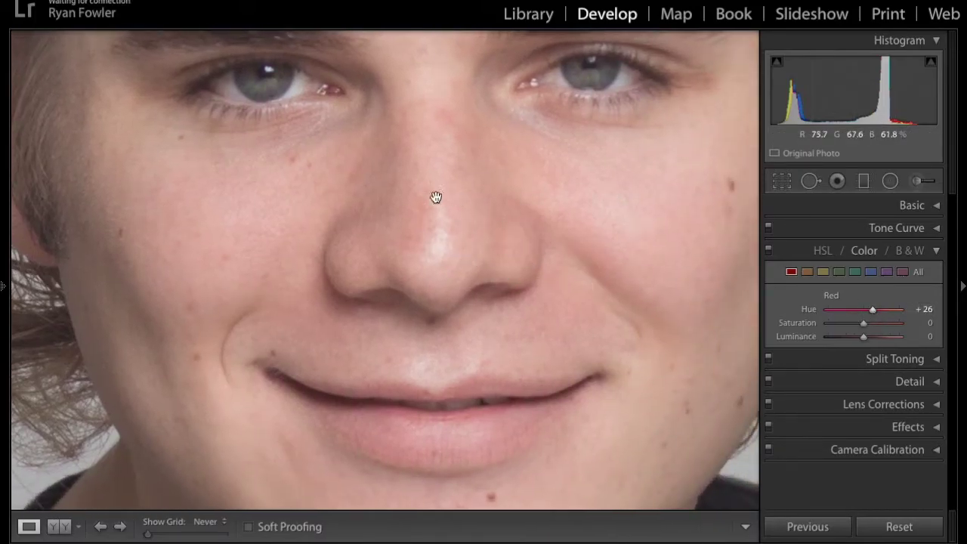
{"action": "left_click", "coordinate": [480, 265]}
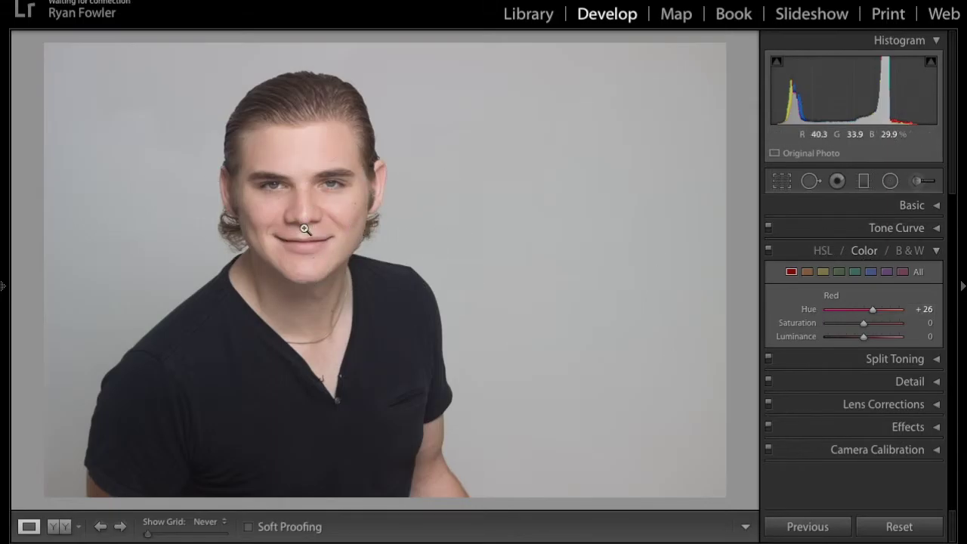
- In the basic tone adjustments, lower Highlights to -60 and Shadows to -14
{"action": "left_click", "coordinate": [867, 252]}
{"action": "left_click", "coordinate": [898, 201]}
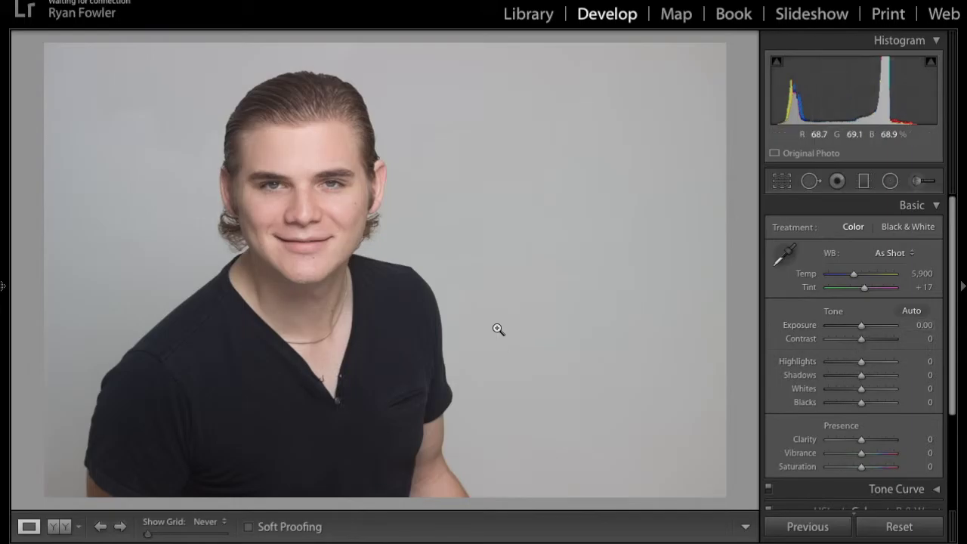
{"action": "left_click_drag", "start_coordinate": [850, 363], "coordinate": [843, 364]}
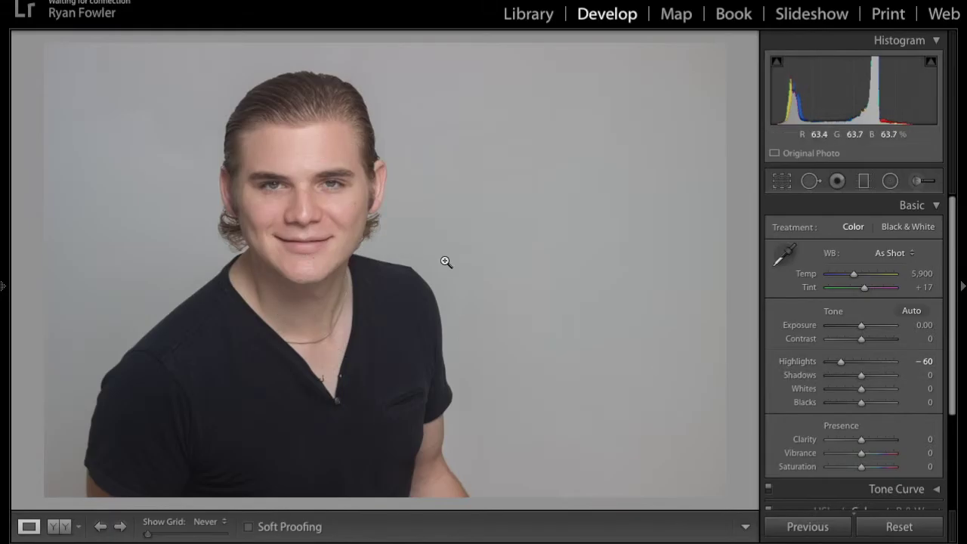
{"action": "left_click", "coordinate": [868, 375]}
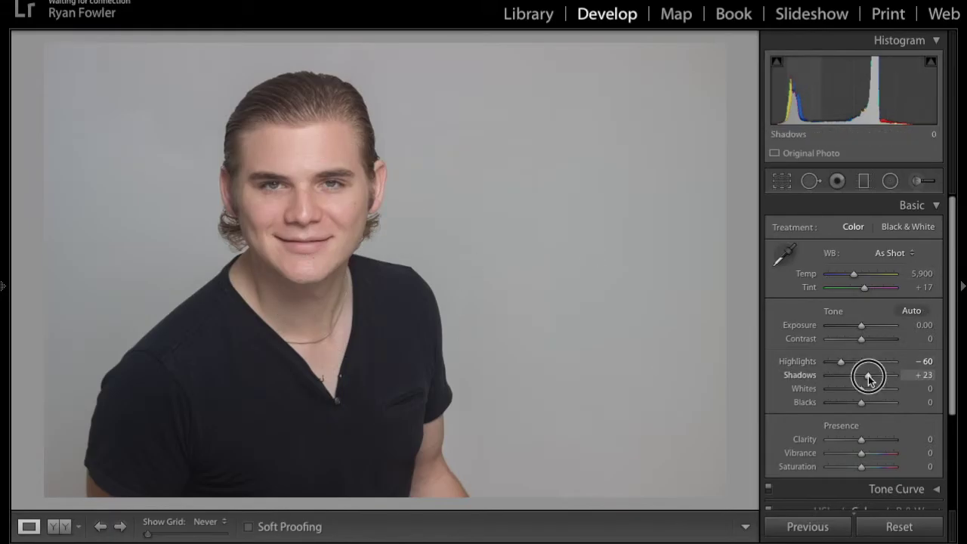
{"action": "left_click_drag", "start_coordinate": [866, 378], "coordinate": [856, 380]}
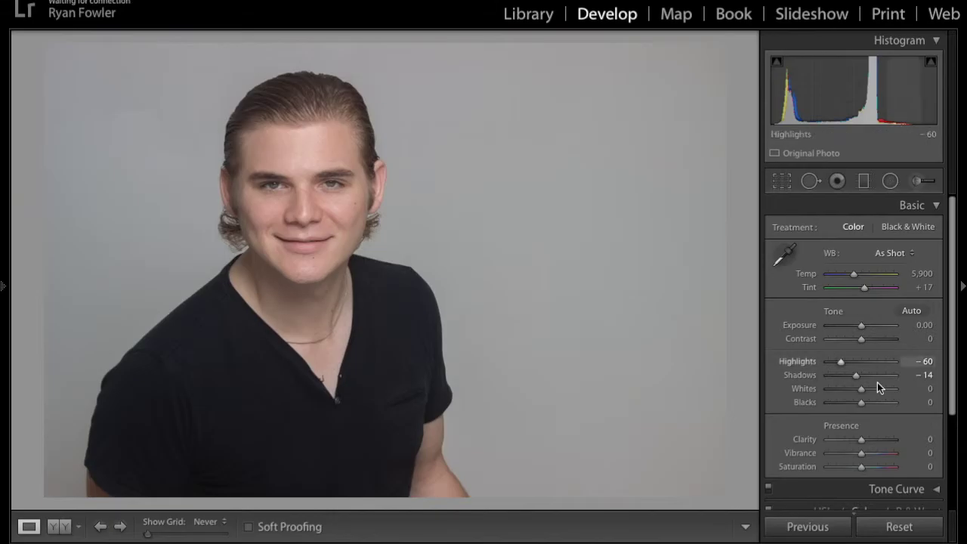
- Raise Whites to +55, using the clipping preview to judge the brightest areas
{"action": "key", "text": "alt"}
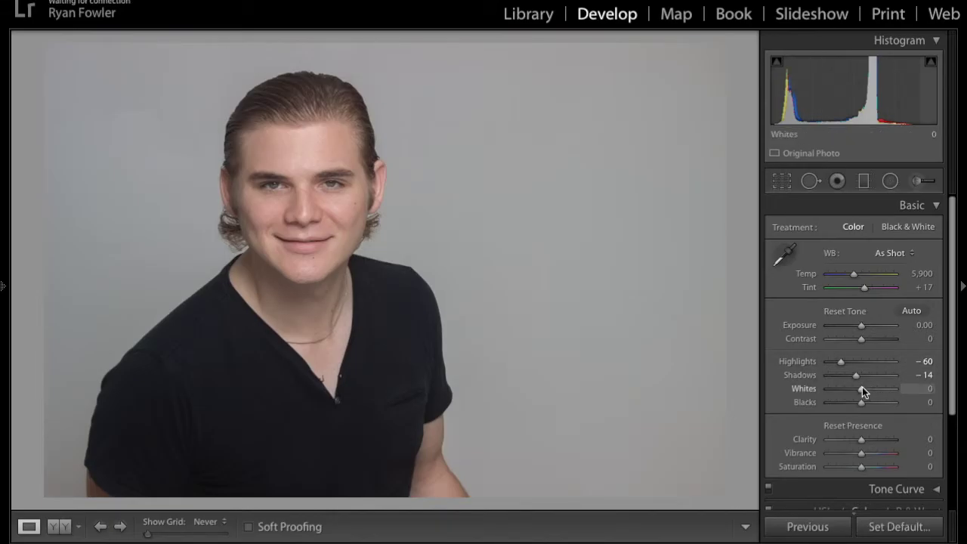
{"action": "left_click_drag", "start_coordinate": [860, 388], "coordinate": [882, 393]}
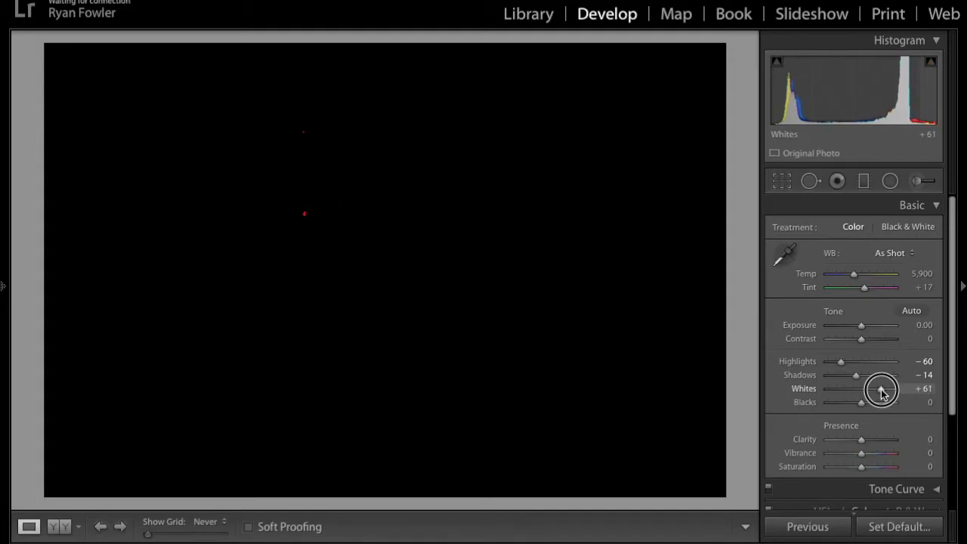
{"action": "left_click_drag", "start_coordinate": [882, 392], "coordinate": [879, 391]}
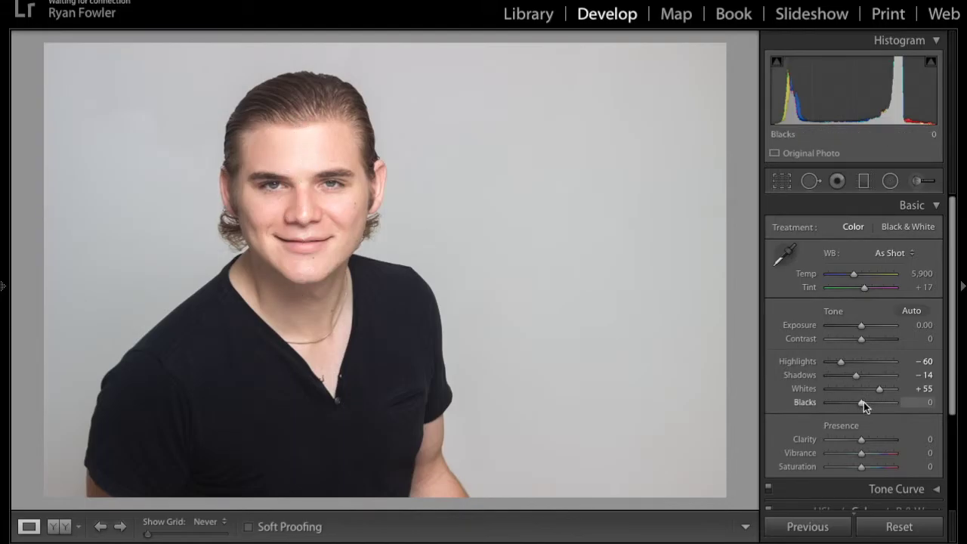
- Lower Blacks to -24, using the clipping preview to judge the darkest areas
{"action": "key", "text": "alt"}
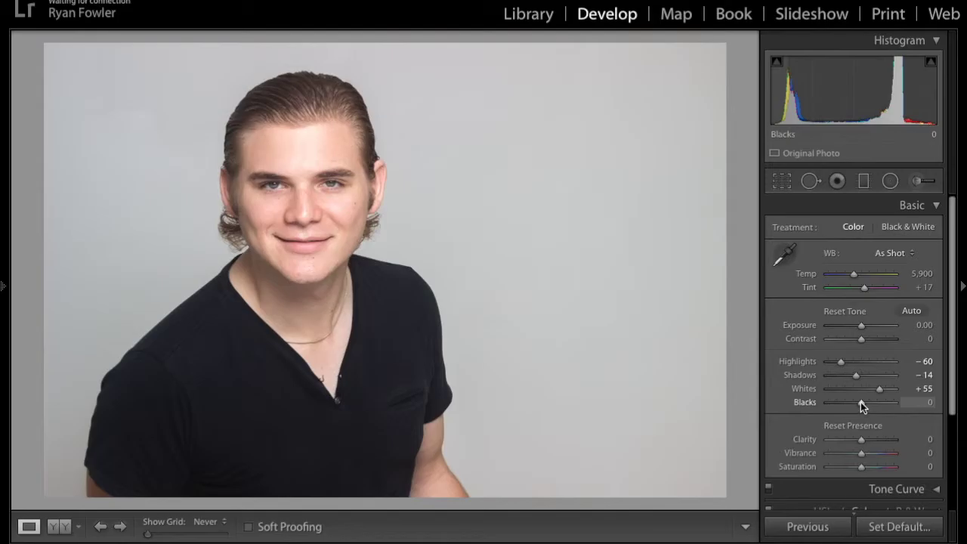
{"action": "left_click_drag", "start_coordinate": [860, 403], "coordinate": [851, 405]}
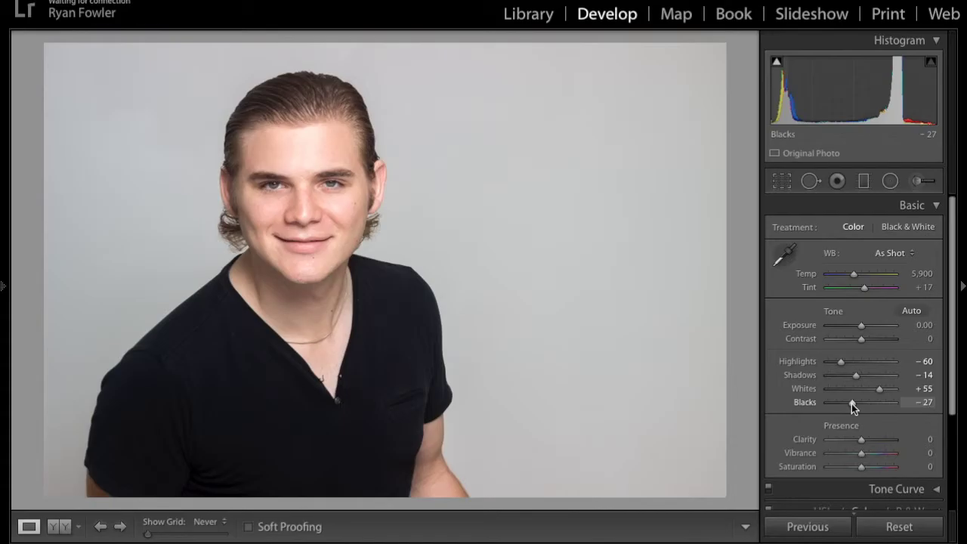
{"action": "key", "text": "alt"}
{"action": "left_click_drag", "start_coordinate": [851, 404], "coordinate": [852, 405]}
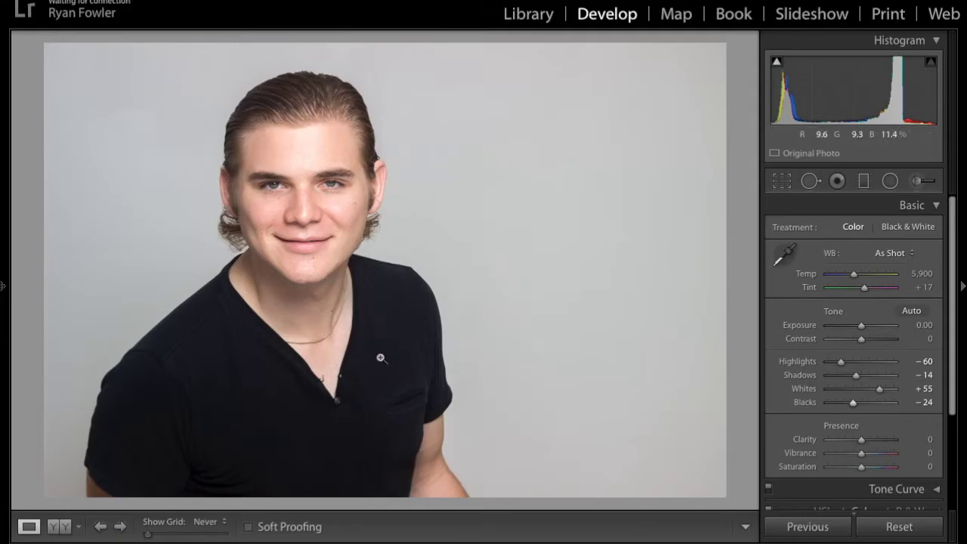
- Try a strong Contrast of +60, reset it, and settle on a Contrast of +6
{"action": "left_click_drag", "start_coordinate": [862, 340], "coordinate": [881, 344]}
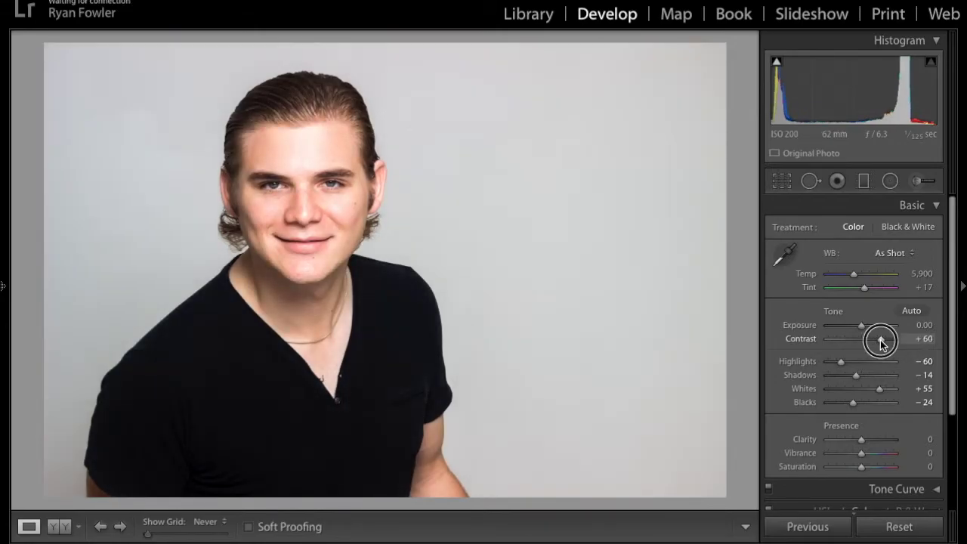
{"action": "double_click", "coordinate": [880, 344]}
{"action": "left_click_drag", "start_coordinate": [863, 339], "coordinate": [861, 340]}
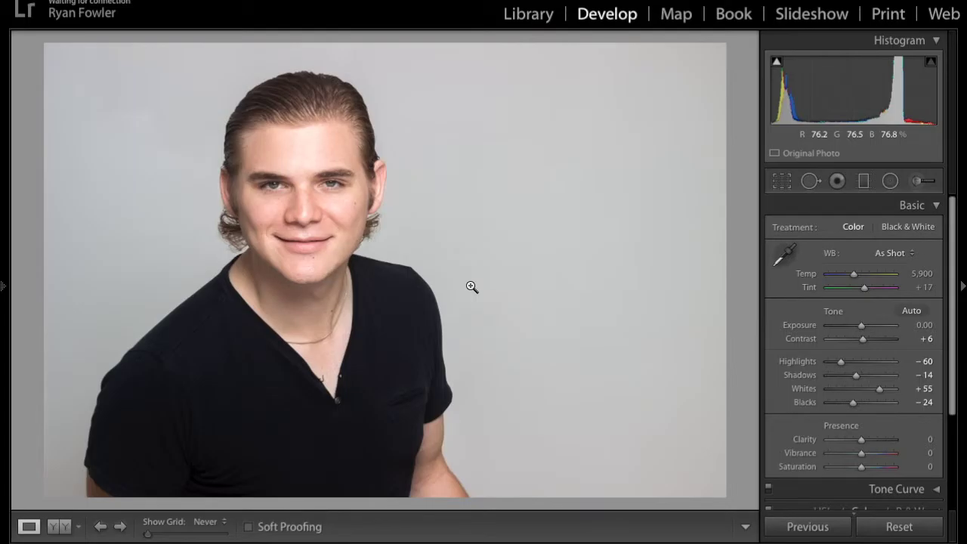
- Try Clarity at +6 and at +85 on the portrait, then reset it to 0
{"action": "left_click", "coordinate": [862, 438]}
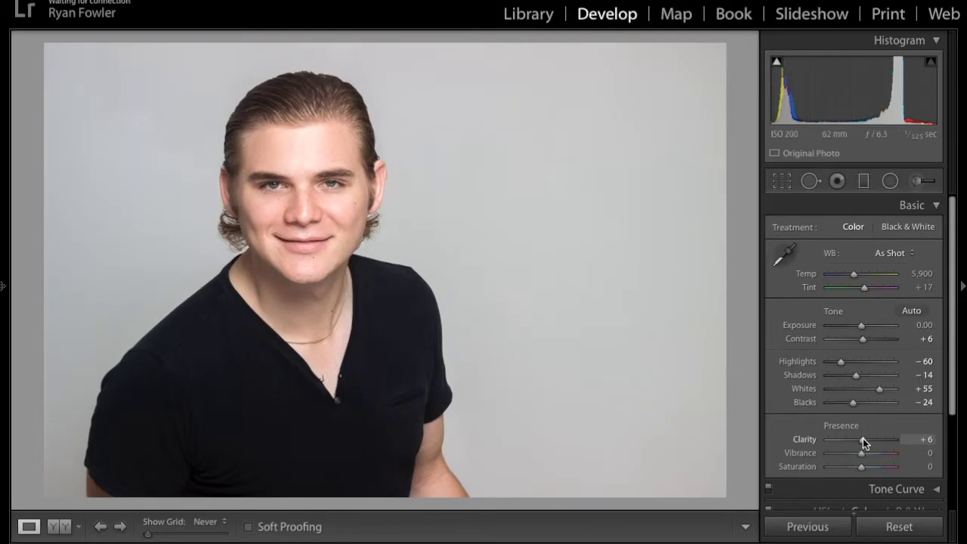
{"action": "left_click", "coordinate": [337, 189]}
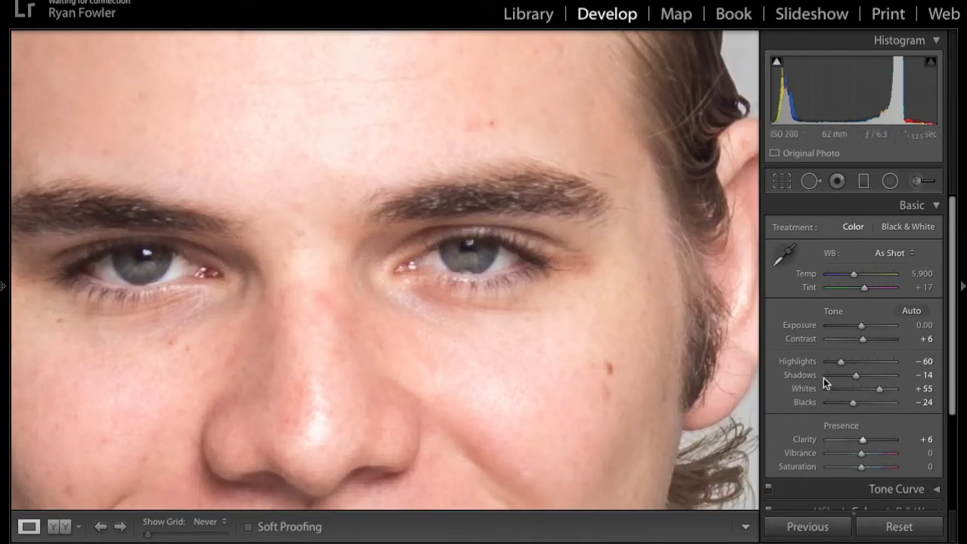
{"action": "double_click", "coordinate": [862, 440]}
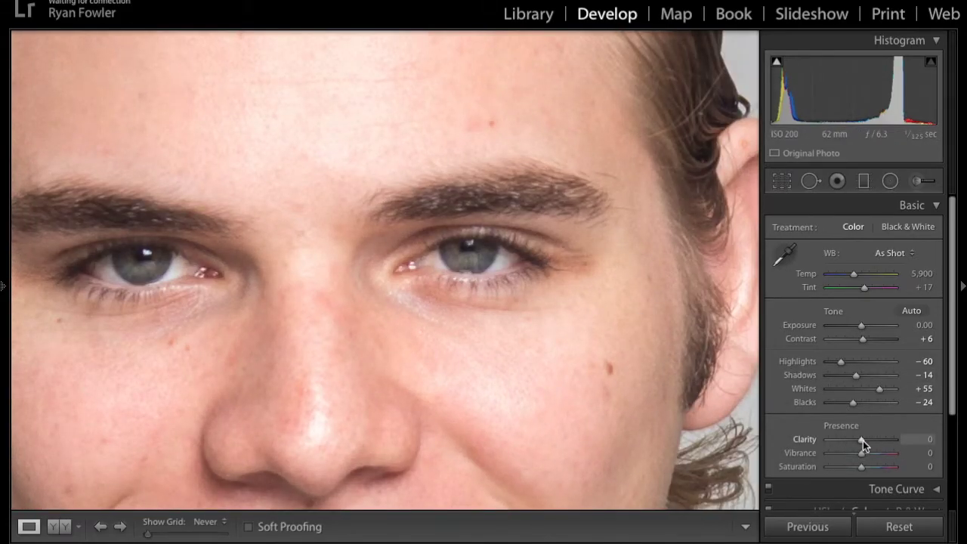
{"action": "left_click_drag", "start_coordinate": [863, 440], "coordinate": [892, 443]}
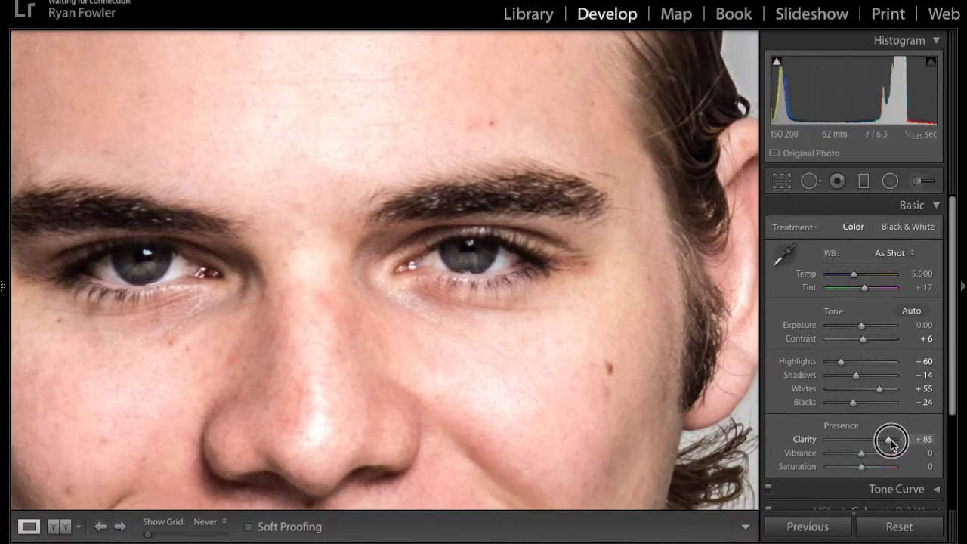
{"action": "left_click", "coordinate": [625, 380]}
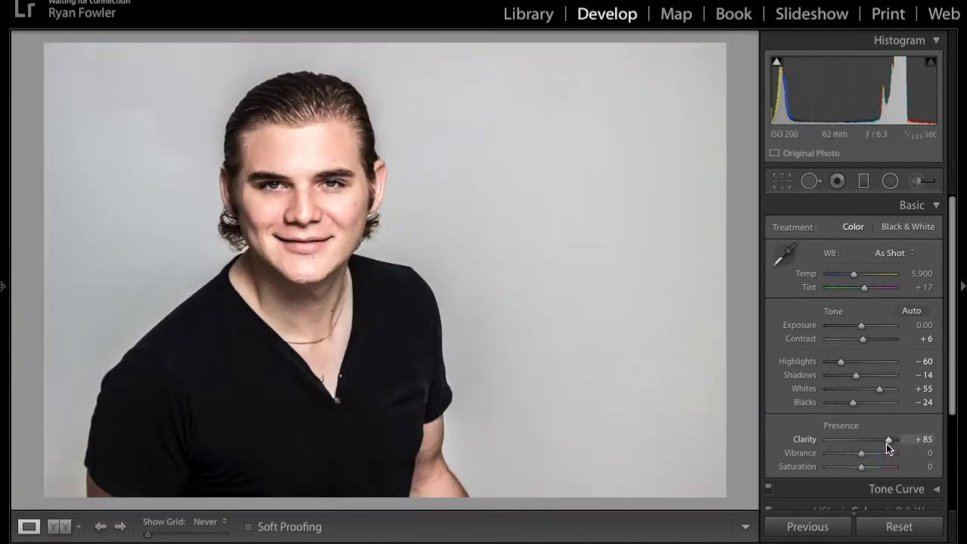
{"action": "double_click", "coordinate": [886, 442]}
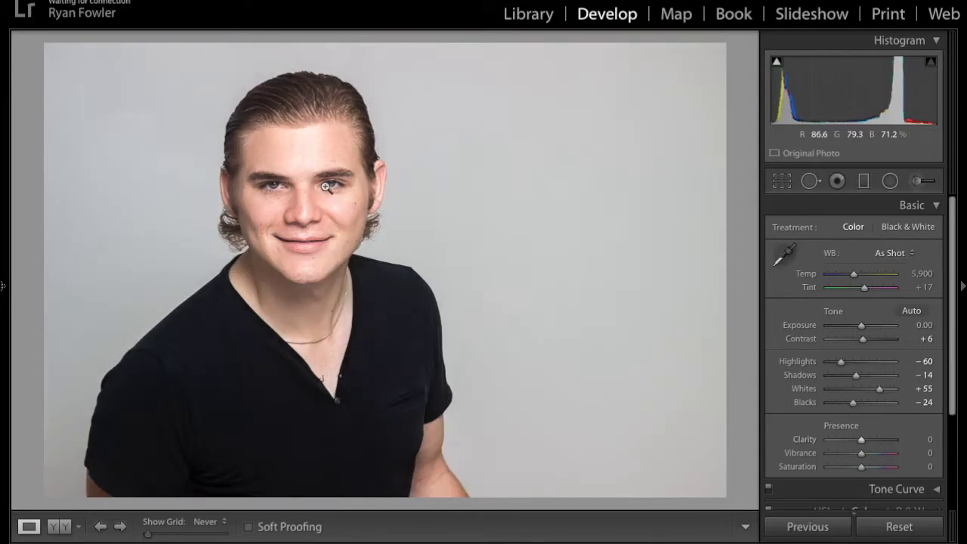
- Set Clarity to +10 while checking the eyes and skin up close
{"action": "left_click", "coordinate": [374, 204]}
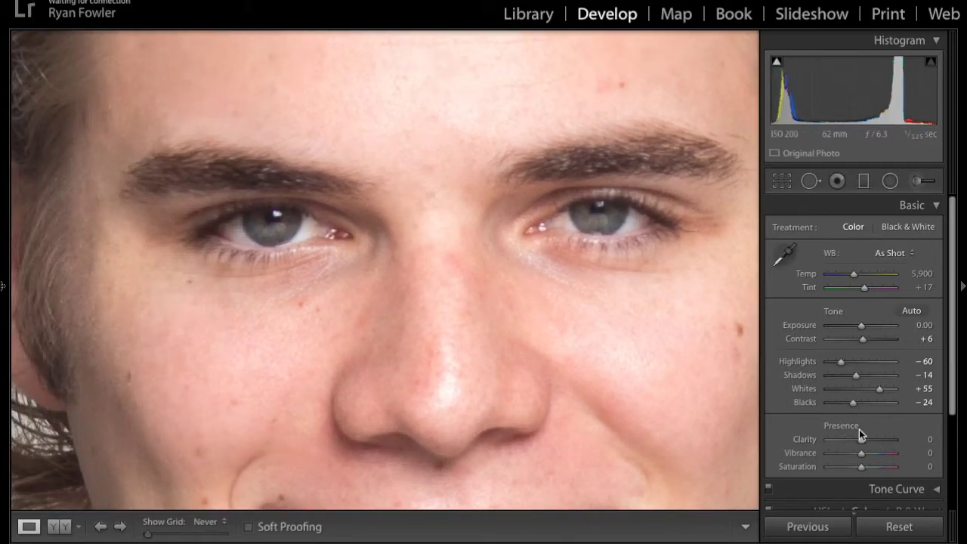
{"action": "left_click_drag", "start_coordinate": [862, 439], "coordinate": [863, 440]}
{"action": "left_click_drag", "start_coordinate": [863, 443], "coordinate": [864, 443]}
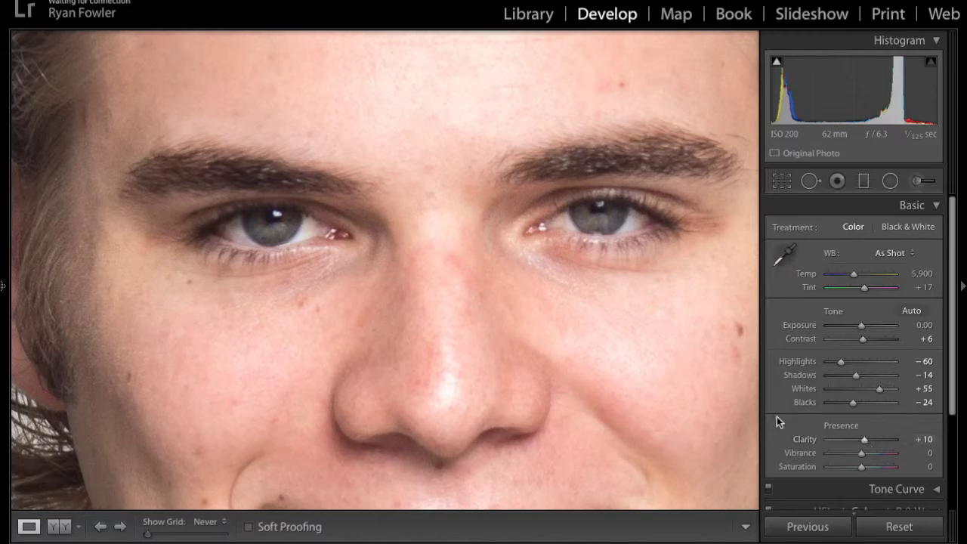
{"action": "left_click", "coordinate": [620, 352]}
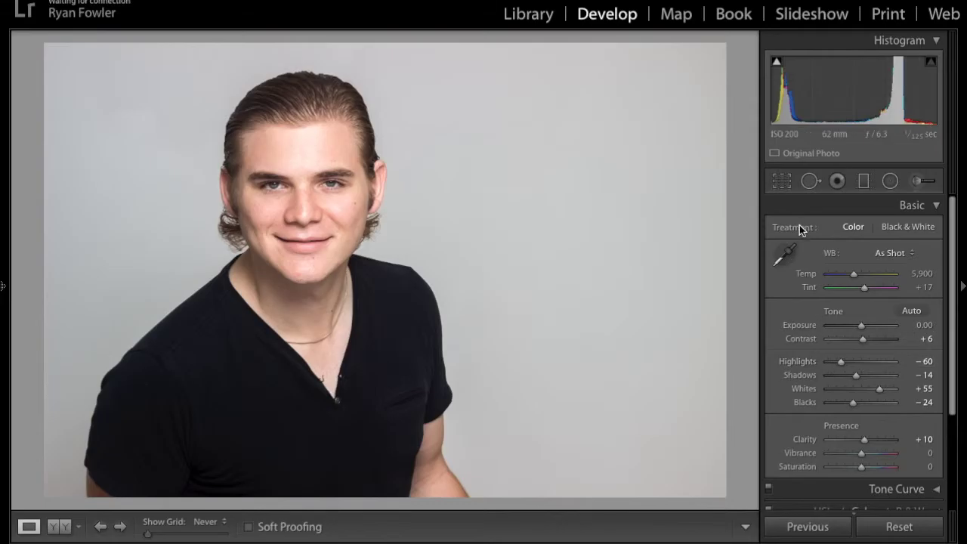
- Compare the edited portrait with its original by switching repeatedly between the before and after views
{"action": "key", "text": "backslash"}
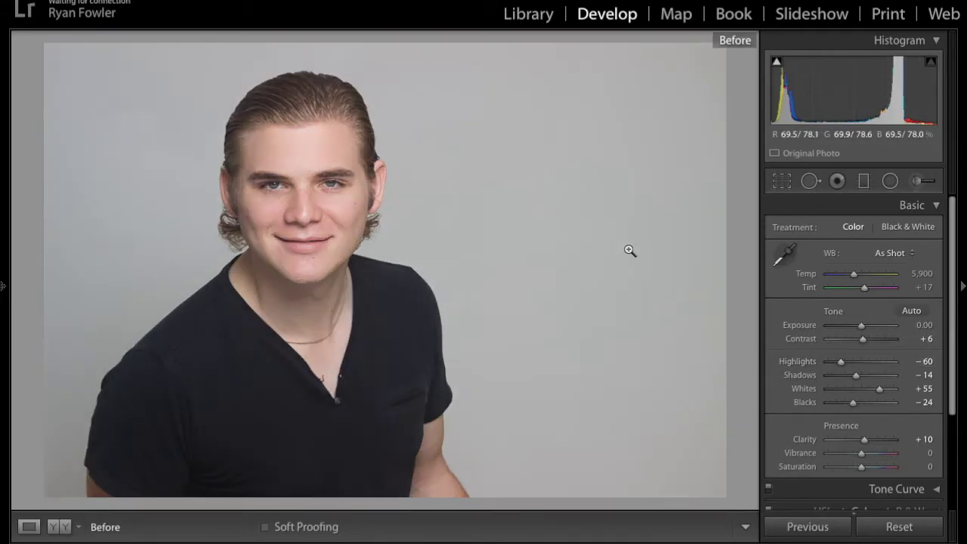
{"action": "key", "text": "backslash"}
{"action": "key", "text": "backslash"}
{"action": "key", "text": "backslash"}
{"action": "key", "text": "backslash"}
{"action": "key", "text": "backslash"}
{"action": "key", "text": "backslash"}
{"action": "key", "text": "backslash"}
{"action": "key", "text": "backslash"}
{"action": "key", "text": "backslash"}
{"action": "key", "text": "backslash"}
{"action": "key", "text": "backslash"}
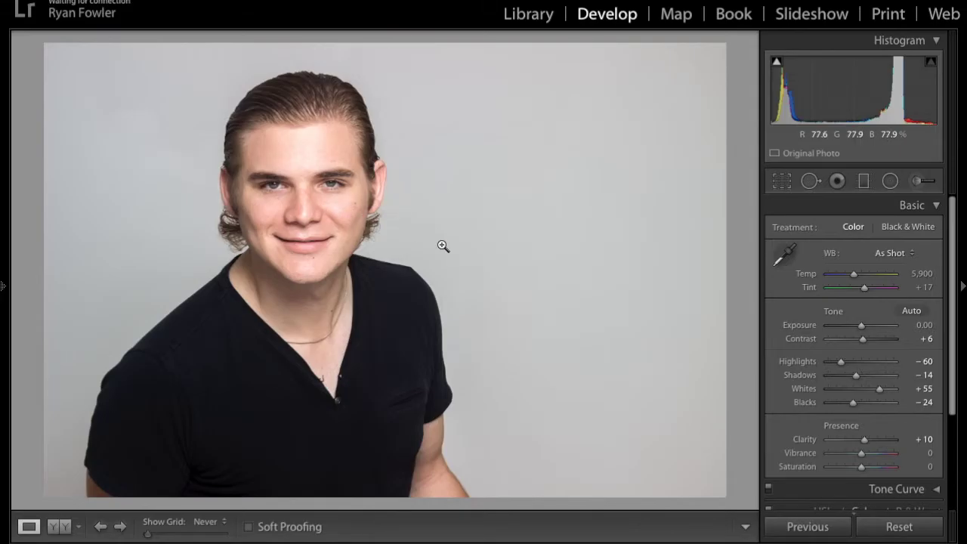
- Start the Spot Removal tool in Heal mode, zoomed in on the face, with brush Size 21 and Feather 17
{"action": "left_click", "coordinate": [812, 181]}
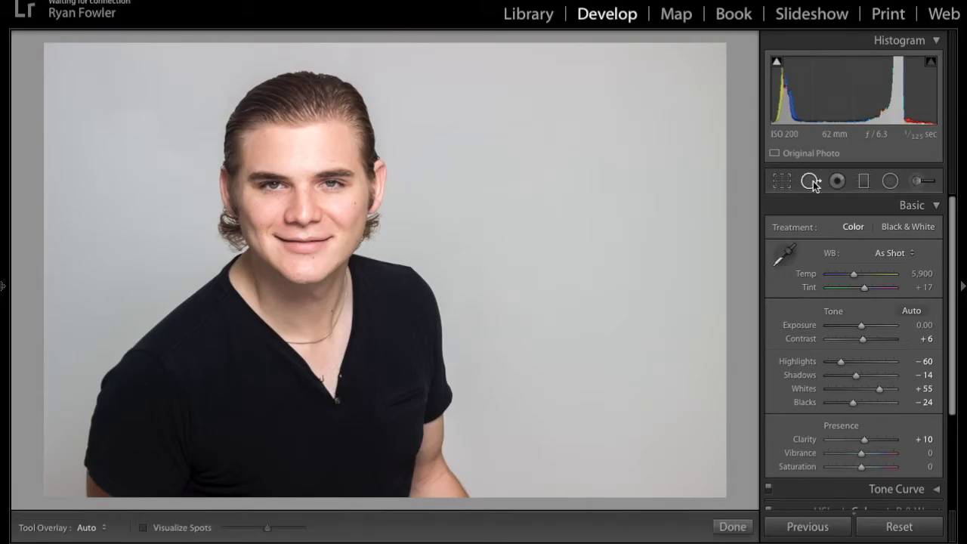
{"action": "left_click", "coordinate": [311, 194]}
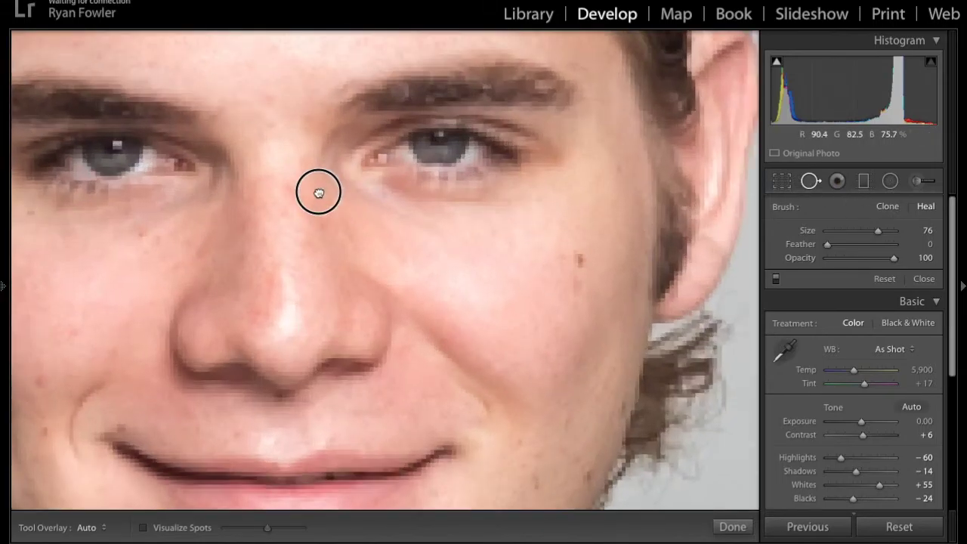
{"action": "left_click_drag", "start_coordinate": [319, 194], "coordinate": [410, 199]}
{"action": "left_click", "coordinate": [410, 199]}
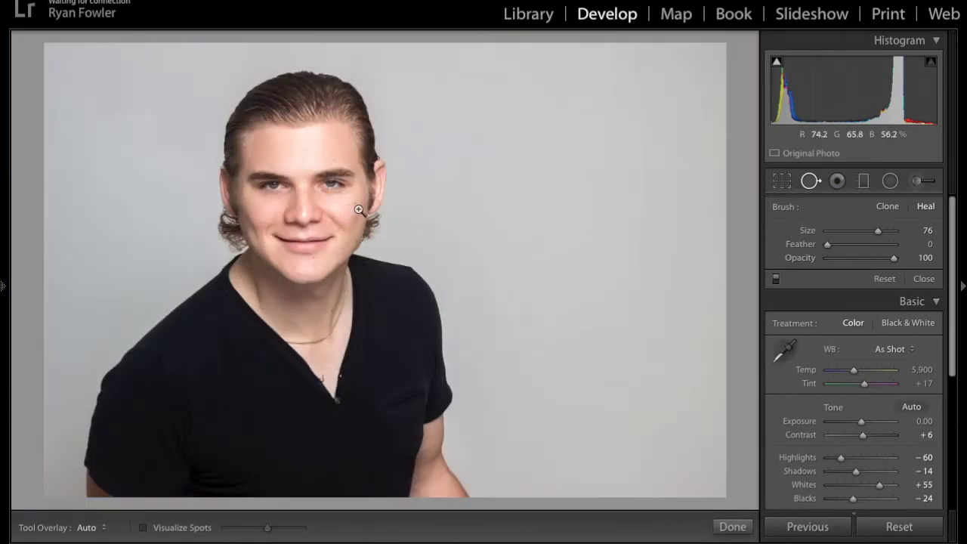
{"action": "left_click", "coordinate": [359, 209]}
{"action": "scroll", "coordinate": [337, 185], "scroll_direction": "down", "scroll_amount": 5}
{"action": "scroll", "coordinate": [337, 185], "scroll_direction": "down", "scroll_amount": 4}
{"action": "mouse_move", "coordinate": [845, 230]}
{"action": "left_mouse_down"}
{"action": "mouse_move", "coordinate": [833, 231]}
{"action": "mouse_move", "coordinate": [844, 231]}
{"action": "mouse_move", "coordinate": [831, 244]}
{"action": "mouse_move", "coordinate": [840, 252]}
{"action": "left_mouse_up"}
- Heal spots on the subject's left cheek and jaw edge, sampling the one beside the hair from skin directly above it
{"action": "left_click", "coordinate": [340, 176]}
{"action": "left_click", "coordinate": [335, 201]}
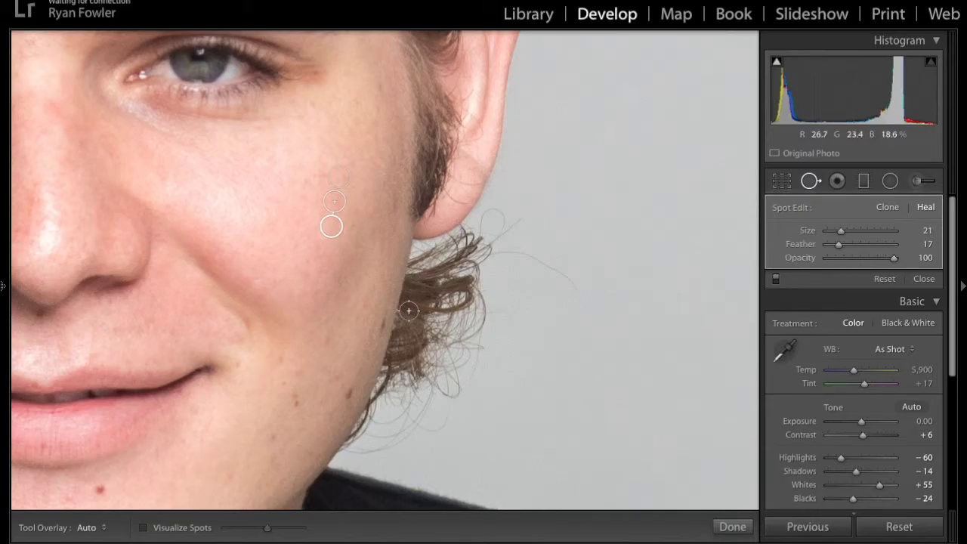
{"action": "left_click", "coordinate": [383, 323]}
{"action": "left_click", "coordinate": [348, 390]}
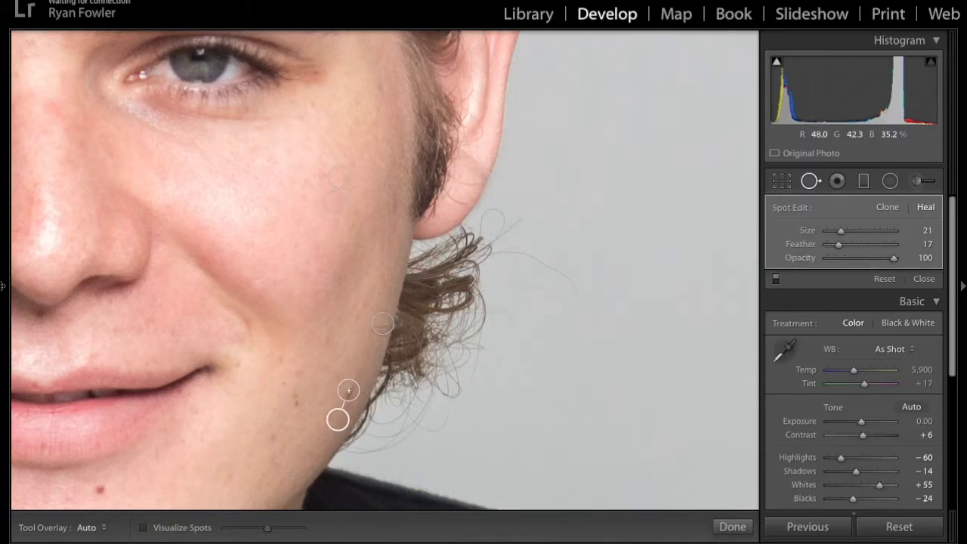
{"action": "left_click", "coordinate": [386, 323]}
{"action": "mouse_move", "coordinate": [471, 169]}
{"action": "left_mouse_down"}
{"action": "mouse_move", "coordinate": [400, 220]}
{"action": "mouse_move", "coordinate": [381, 284]}
{"action": "left_mouse_up"}
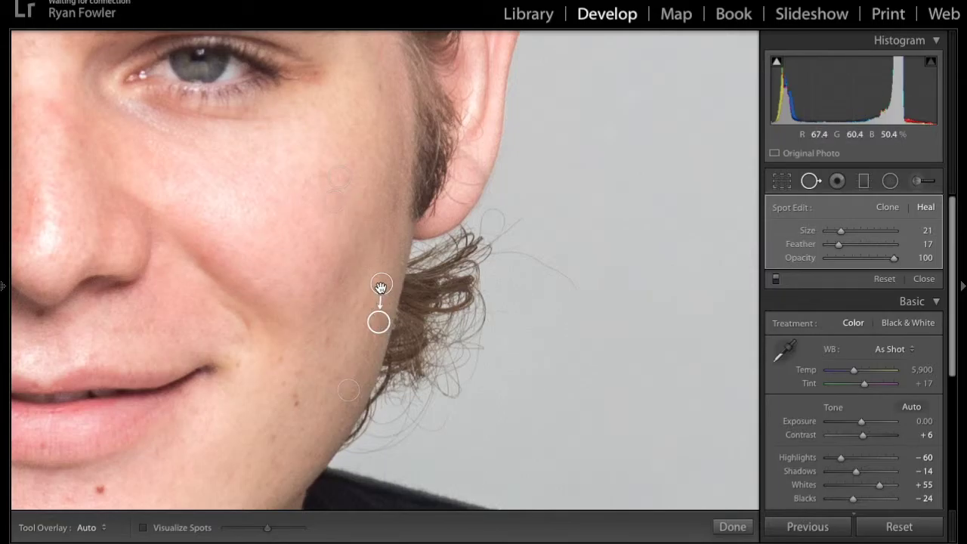
- Heal the marks beside the mouth corner and on the middle of the left cheek, and fine-tune the jaw-edge spot's sample area
{"action": "left_click", "coordinate": [239, 368]}
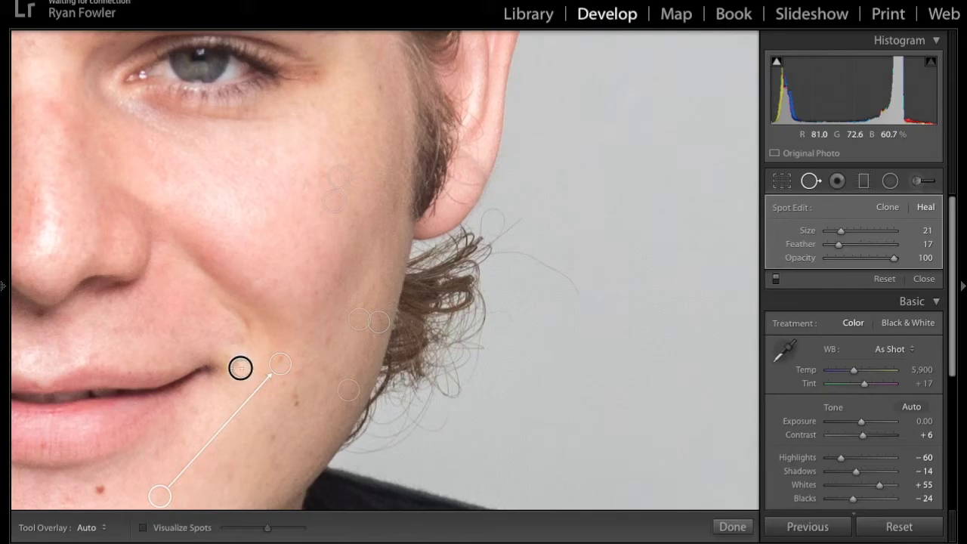
{"action": "left_click", "coordinate": [307, 263]}
{"action": "left_click", "coordinate": [302, 249]}
{"action": "left_click", "coordinate": [370, 319]}
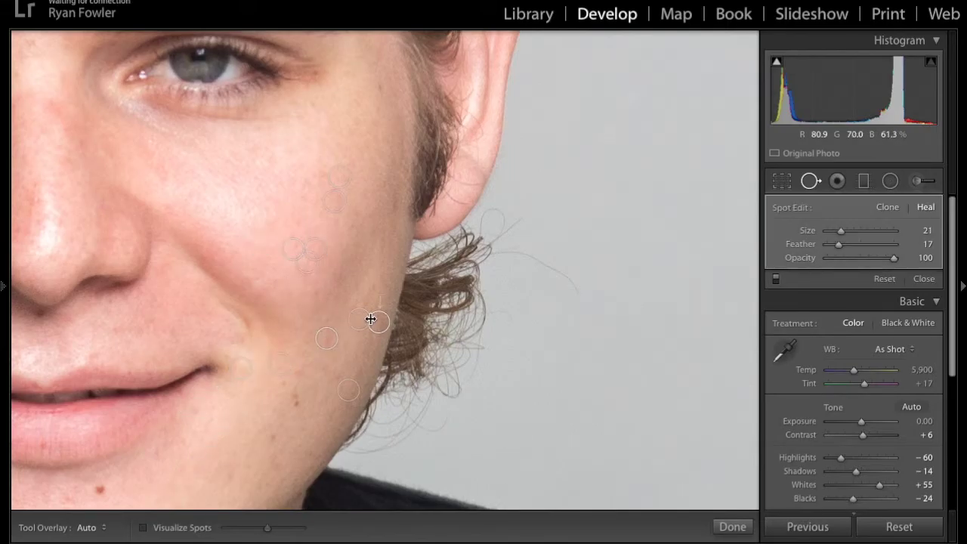
{"action": "mouse_move", "coordinate": [383, 285]}
{"action": "left_mouse_down"}
{"action": "mouse_move", "coordinate": [224, 280]}
{"action": "mouse_move", "coordinate": [445, 362]}
{"action": "mouse_move", "coordinate": [321, 147]}
{"action": "mouse_move", "coordinate": [712, 285]}
{"action": "mouse_move", "coordinate": [496, 256]}
{"action": "mouse_move", "coordinate": [401, 268]}
{"action": "mouse_move", "coordinate": [387, 289]}
{"action": "left_mouse_up"}
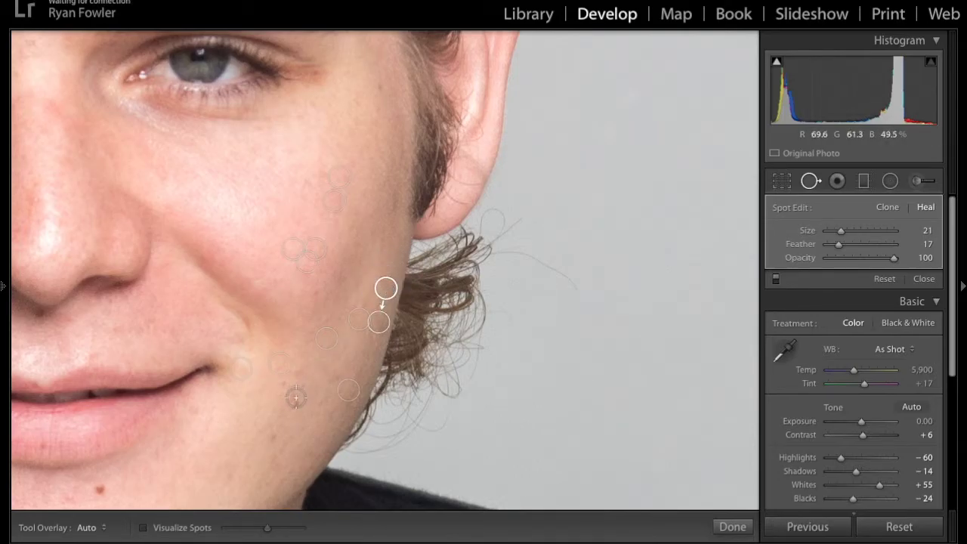
- Heal the cluster of moles and marks on the subject's left lower cheek between the mouth corner and the jaw
{"action": "left_click_drag", "start_coordinate": [295, 395], "coordinate": [334, 286]}
{"action": "left_click", "coordinate": [327, 271]}
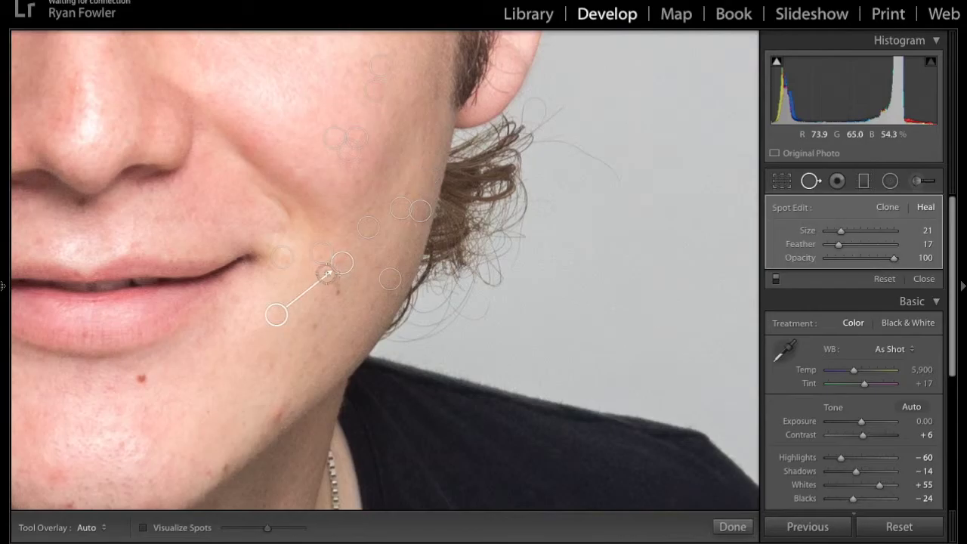
{"action": "left_click", "coordinate": [334, 287]}
{"action": "left_click_drag", "start_coordinate": [395, 272], "coordinate": [381, 270]}
{"action": "left_click", "coordinate": [381, 267]}
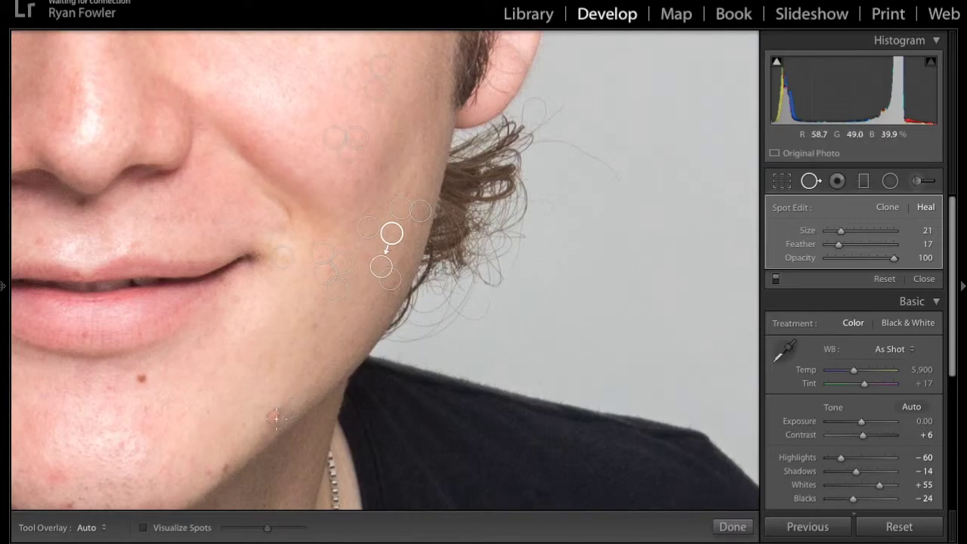
{"action": "left_click", "coordinate": [312, 328]}
- Heal the blemishes along the left jawline and on the chin, enlarging the spot Size to 29 for the chin
{"action": "mouse_move", "coordinate": [304, 401]}
{"action": "left_mouse_down"}
{"action": "mouse_move", "coordinate": [319, 280]}
{"action": "mouse_move", "coordinate": [356, 184]}
{"action": "mouse_move", "coordinate": [335, 184]}
{"action": "left_mouse_up"}
{"action": "left_click", "coordinate": [360, 182]}
{"action": "left_click_drag", "start_coordinate": [237, 382], "coordinate": [294, 297]}
{"action": "left_click", "coordinate": [277, 387]}
{"action": "left_click", "coordinate": [259, 390]}
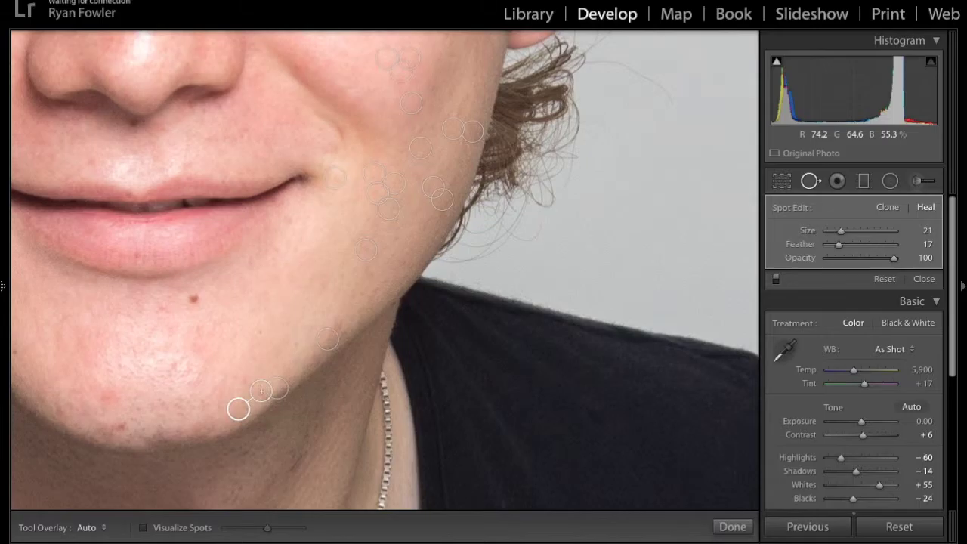
{"action": "left_click", "coordinate": [121, 424]}
{"action": "key", "text": "]"}
{"action": "left_click", "coordinate": [108, 398]}
- Heal small marks on the lower lip, under the nose and near the mouth corner at Size 15, and one above the lip at Size 21
{"action": "left_click_drag", "start_coordinate": [77, 199], "coordinate": [242, 274]}
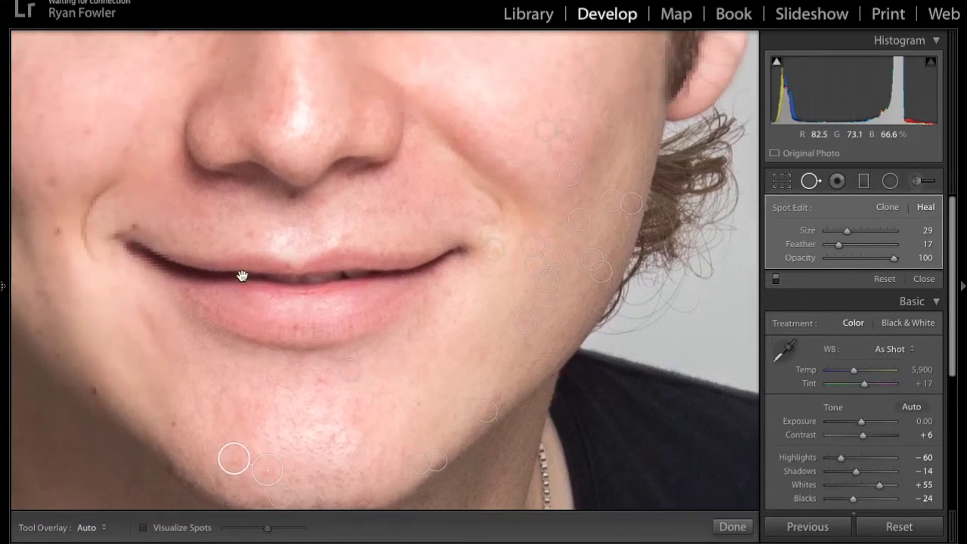
{"action": "left_click", "coordinate": [294, 325]}
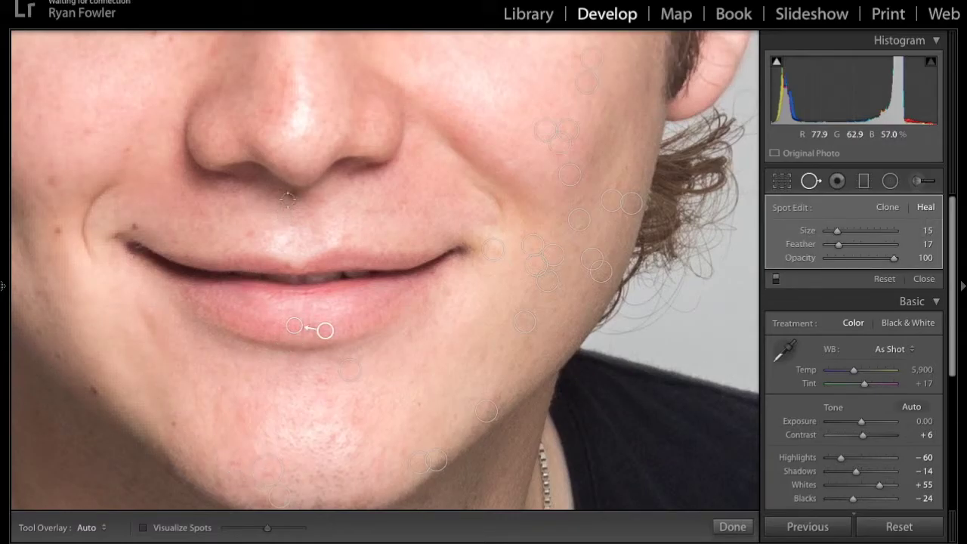
{"action": "left_click", "coordinate": [293, 195]}
{"action": "left_click_drag", "start_coordinate": [253, 182], "coordinate": [261, 190]}
{"action": "left_click_drag", "start_coordinate": [144, 208], "coordinate": [272, 229]}
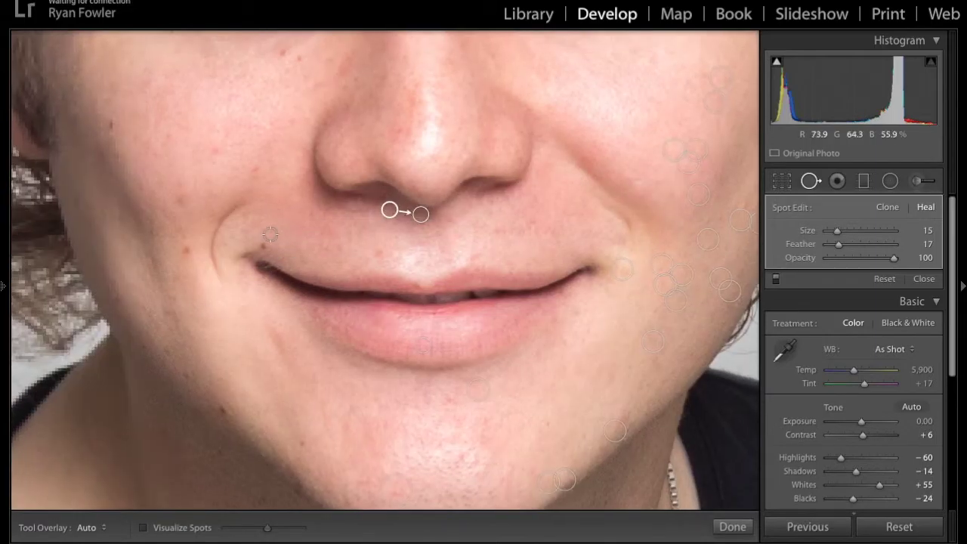
{"action": "left_click", "coordinate": [379, 246]}
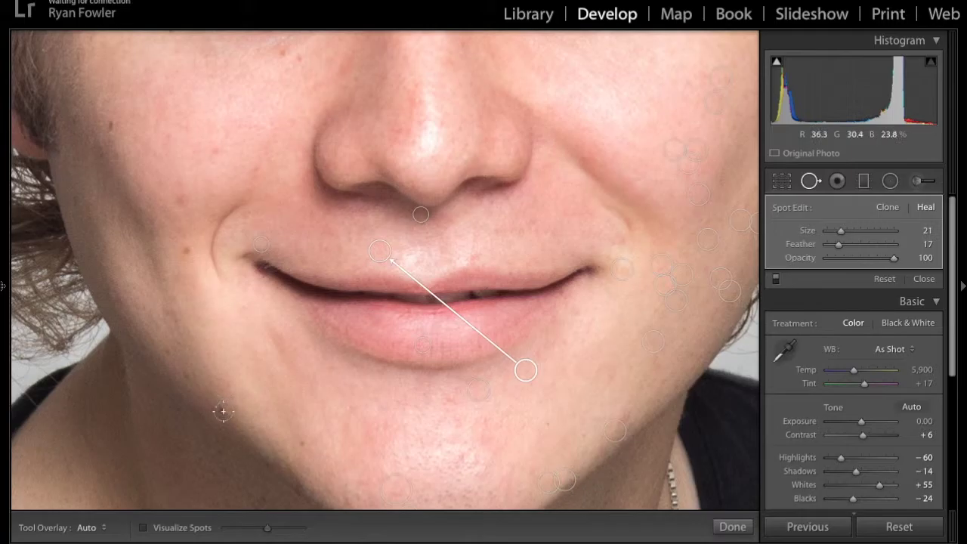
- Heal the blemishes on the subject's right cheek, on the nose bridge and under the right eye at Size 21
{"action": "left_click", "coordinate": [188, 247]}
{"action": "left_click", "coordinate": [184, 202]}
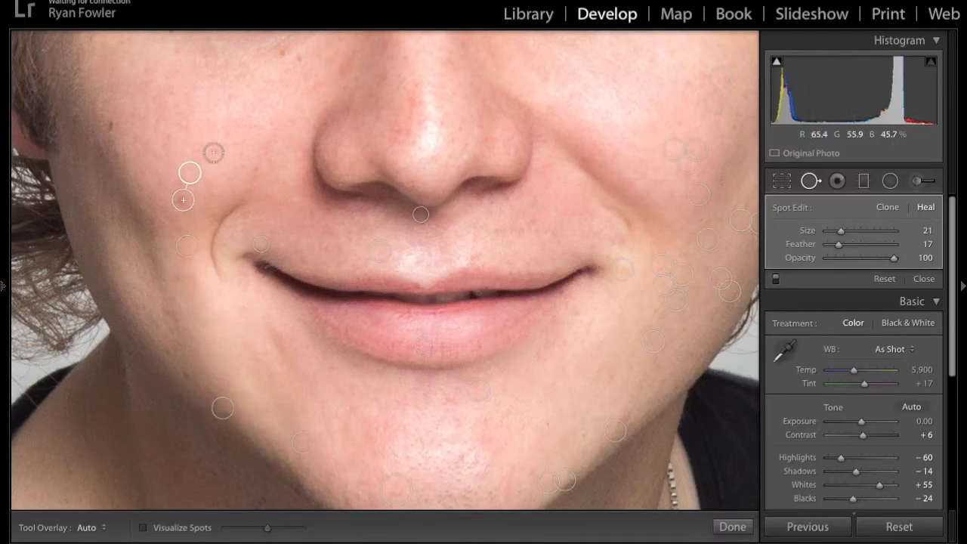
{"action": "left_click", "coordinate": [256, 174]}
{"action": "scroll", "coordinate": [259, 147], "scroll_direction": "up", "scroll_amount": 1}
{"action": "left_click", "coordinate": [417, 136]}
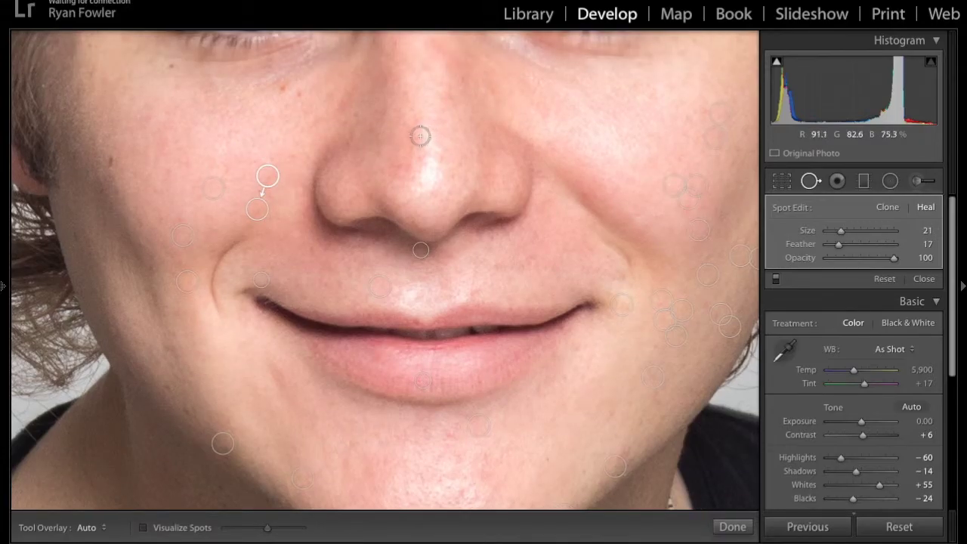
{"action": "left_click", "coordinate": [281, 86]}
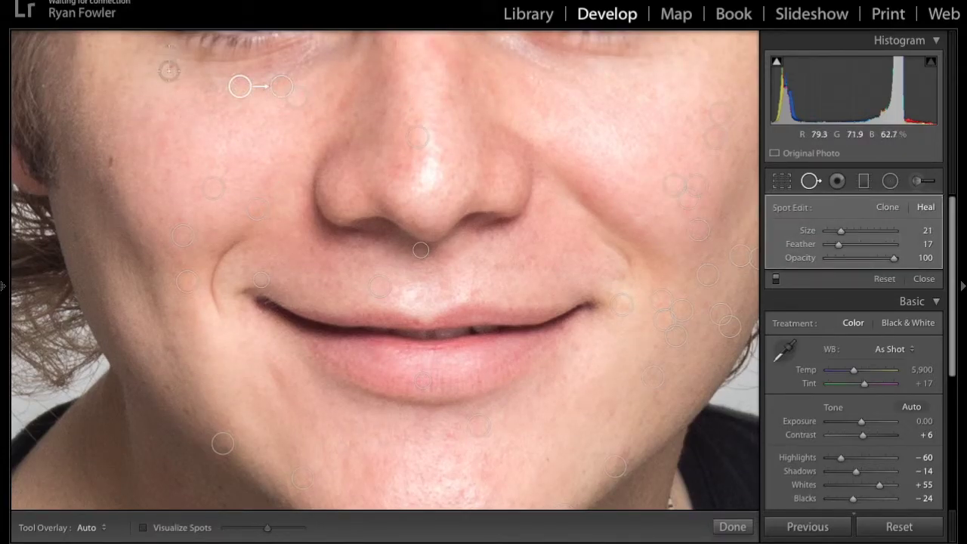
{"action": "left_click", "coordinate": [112, 161]}
{"action": "left_click", "coordinate": [71, 231]}
- Heal the spots across the lower forehead and between the eyebrows at Size 21
{"action": "scroll", "coordinate": [170, 419], "scroll_direction": "up", "scroll_amount": 5}
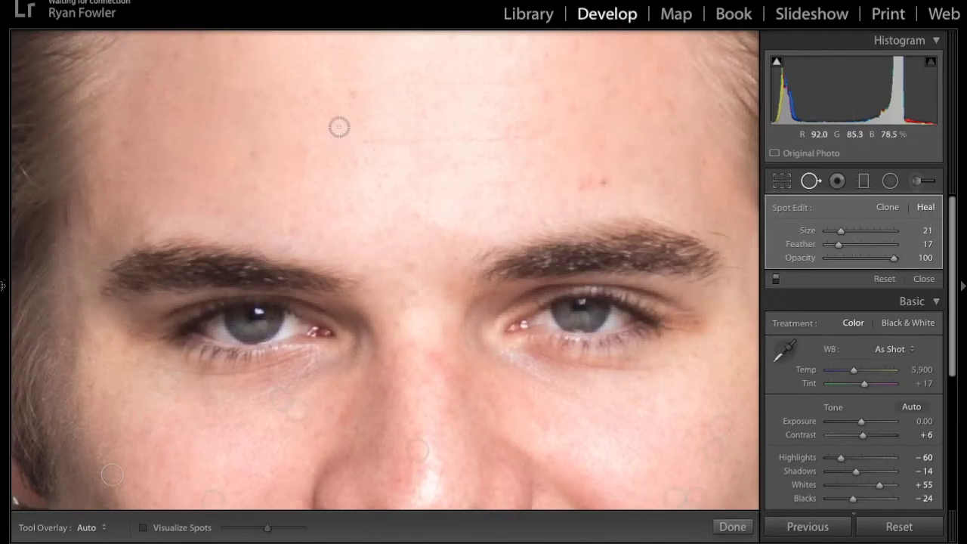
{"action": "left_click_drag", "start_coordinate": [363, 99], "coordinate": [463, 91]}
{"action": "left_click", "coordinate": [603, 181]}
{"action": "left_click", "coordinate": [586, 184]}
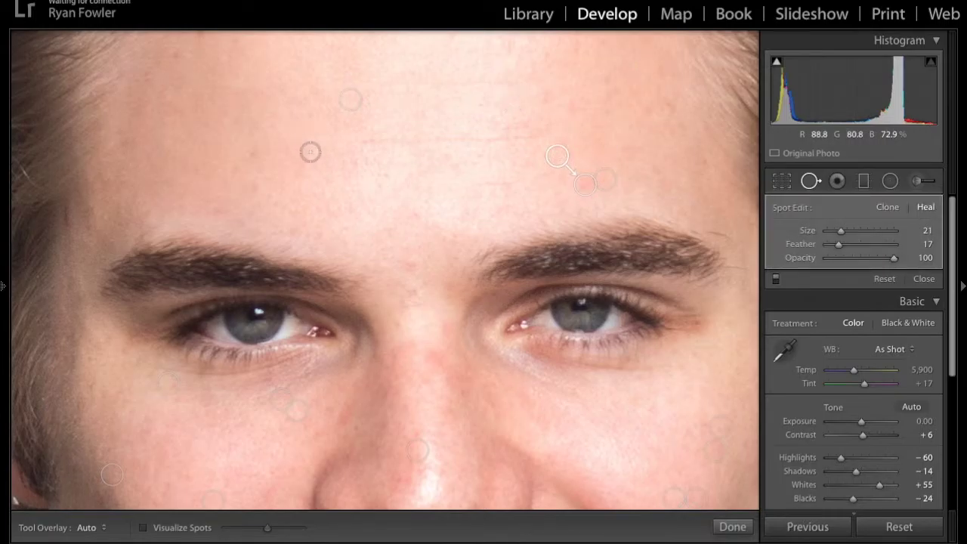
{"action": "left_click", "coordinate": [254, 184]}
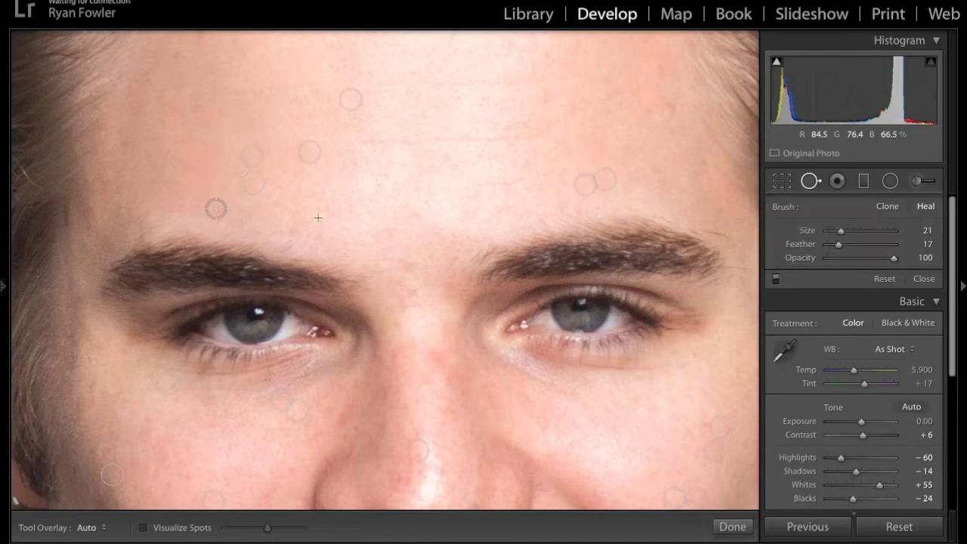
{"action": "left_click", "coordinate": [403, 262]}
{"action": "left_click", "coordinate": [409, 297]}
- Heal the remaining spots on the upper forehead just below the hairline
{"action": "scroll", "coordinate": [454, 232], "scroll_direction": "up", "scroll_amount": 4}
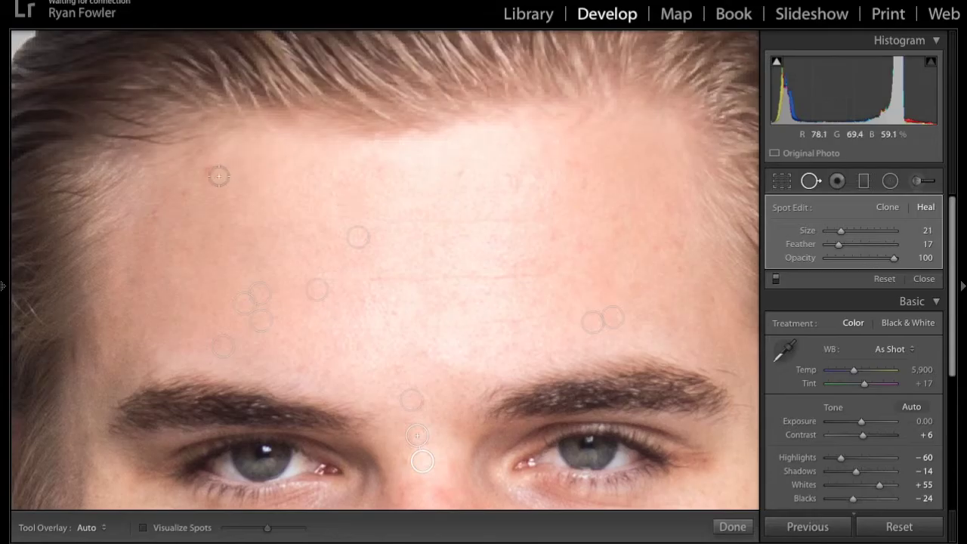
{"action": "left_click", "coordinate": [183, 196]}
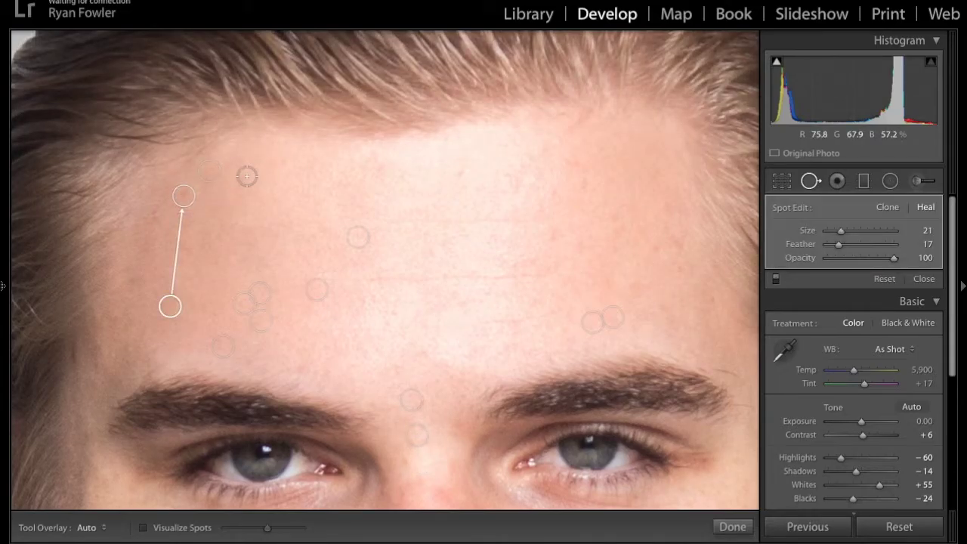
{"action": "left_click", "coordinate": [382, 173]}
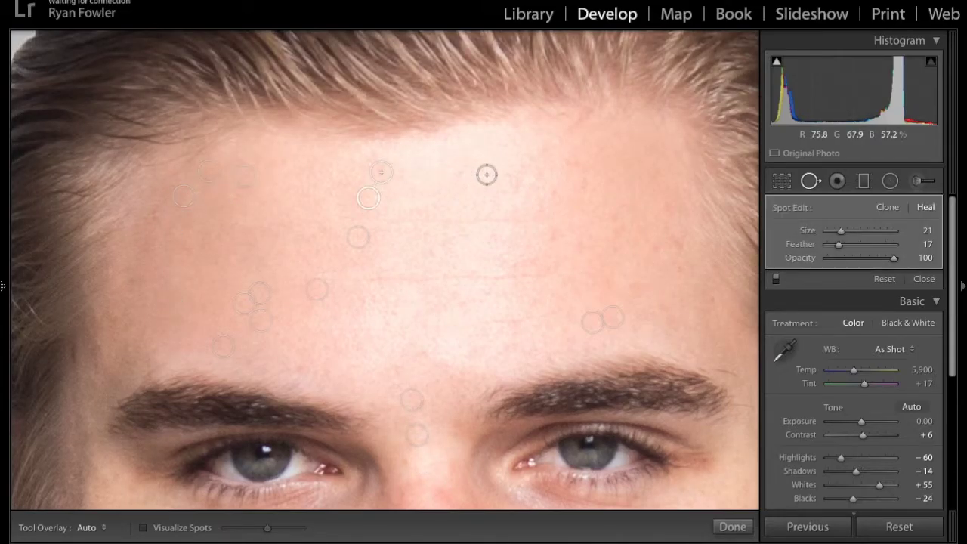
{"action": "left_click", "coordinate": [461, 172]}
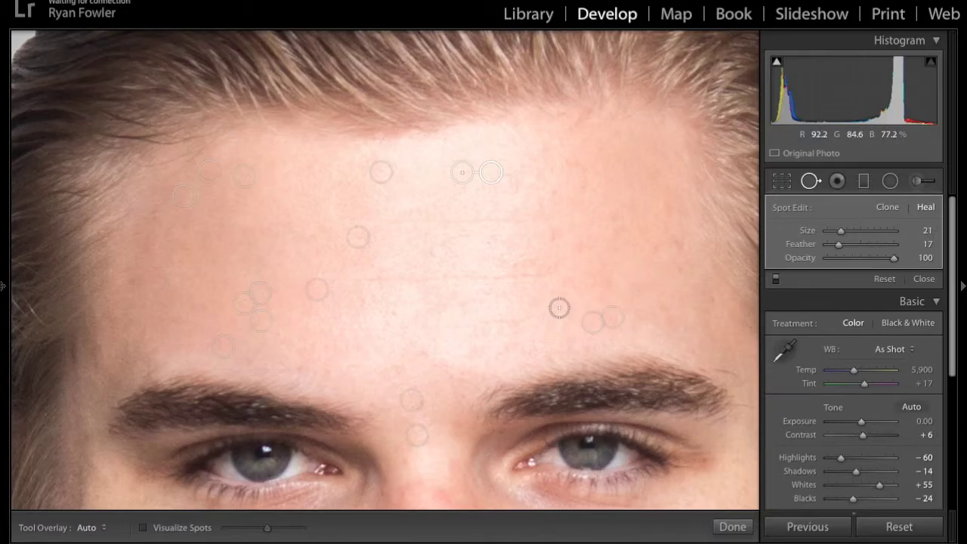
- Paint Size 15 healing strokes along the horizontal forehead lines and reposition the sample area on clean skin
{"action": "scroll", "coordinate": [559, 308], "scroll_direction": "down", "scroll_amount": 3}
{"action": "left_click_drag", "start_coordinate": [559, 307], "coordinate": [482, 325]}
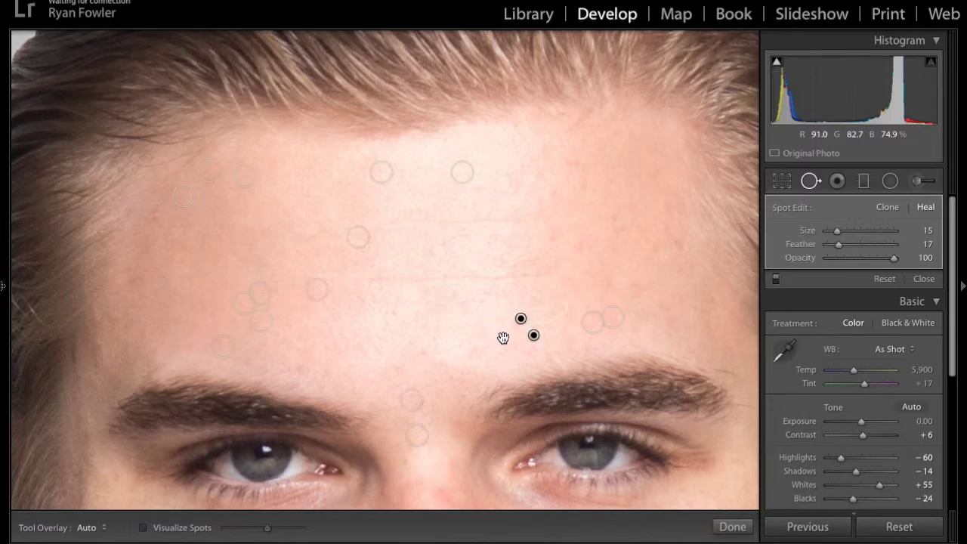
{"action": "mouse_move", "coordinate": [554, 274]}
{"action": "left_mouse_down"}
{"action": "mouse_move", "coordinate": [428, 285]}
{"action": "mouse_move", "coordinate": [294, 279]}
{"action": "left_mouse_up"}
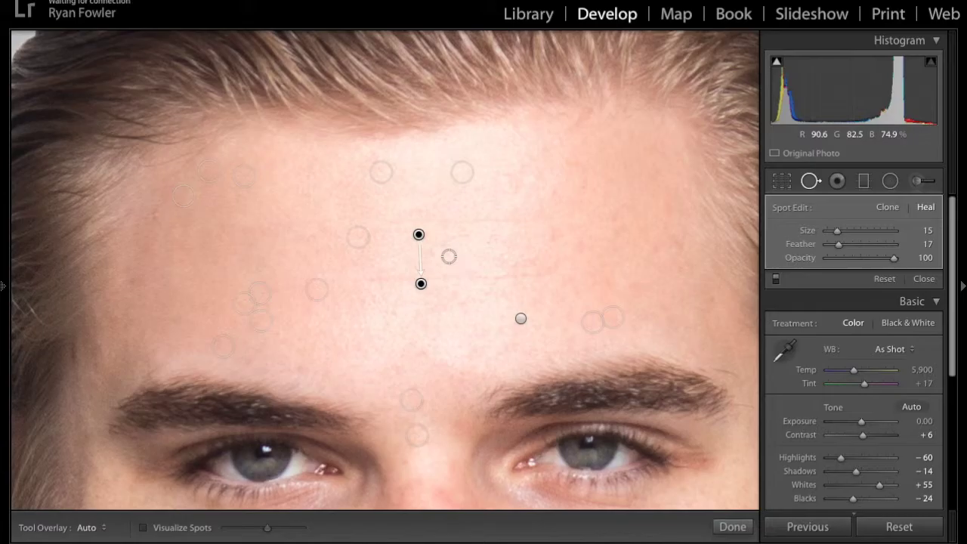
{"action": "left_click_drag", "start_coordinate": [418, 234], "coordinate": [432, 259]}
{"action": "left_click_drag", "start_coordinate": [338, 219], "coordinate": [559, 220]}
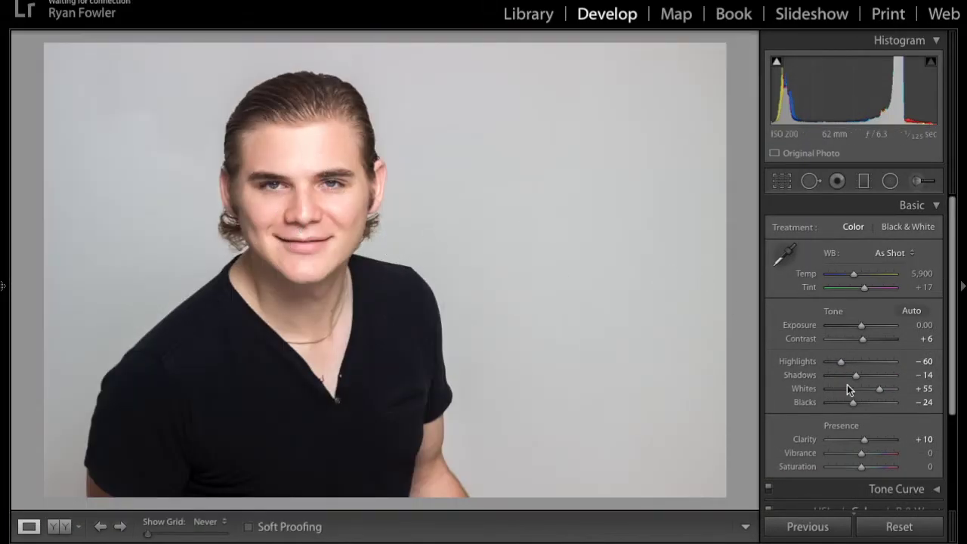
- Lower Whites to +36 and check the skin highlights on the face up close
{"action": "key", "text": "alt"}
{"action": "left_click_drag", "start_coordinate": [879, 388], "coordinate": [873, 391]}
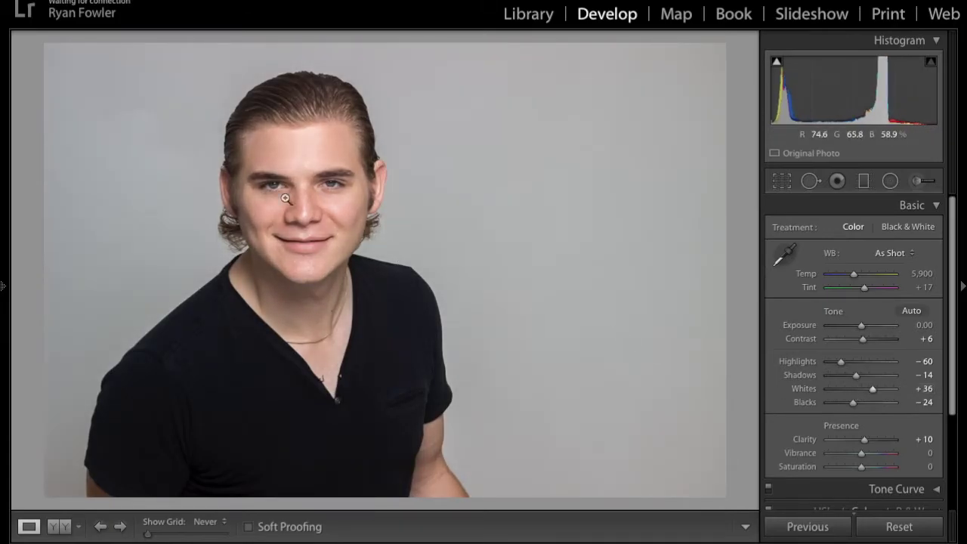
{"action": "left_click", "coordinate": [310, 179]}
{"action": "mouse_move", "coordinate": [253, 143]}
{"action": "left_mouse_down"}
{"action": "mouse_move", "coordinate": [350, 222]}
{"action": "mouse_move", "coordinate": [357, 157]}
{"action": "mouse_move", "coordinate": [360, 330]}
{"action": "mouse_move", "coordinate": [503, 164]}
{"action": "mouse_move", "coordinate": [457, 218]}
{"action": "mouse_move", "coordinate": [464, 297]}
{"action": "mouse_move", "coordinate": [373, 196]}
{"action": "left_mouse_up"}
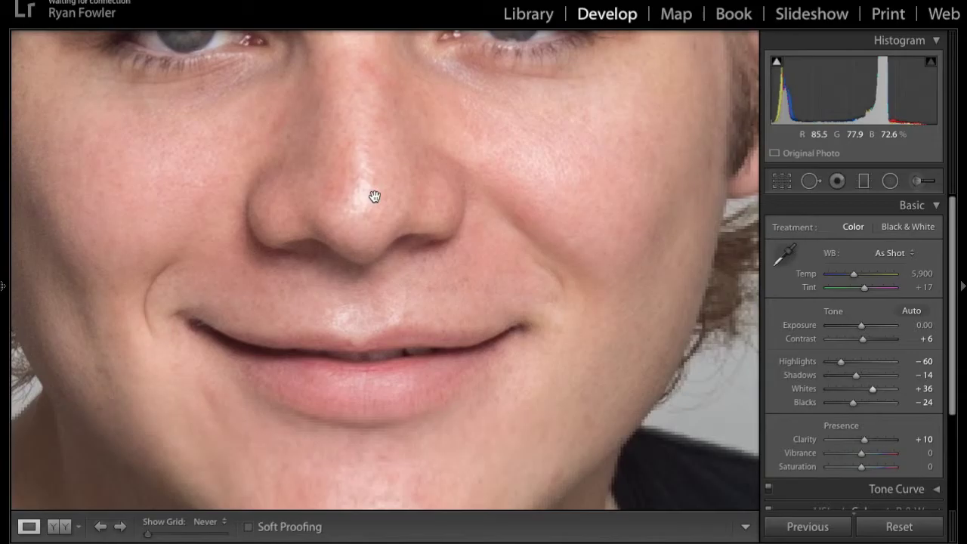
- Try a Size 15 healing stroke along the smile line beside the nose, and undo it
{"action": "left_click", "coordinate": [812, 185]}
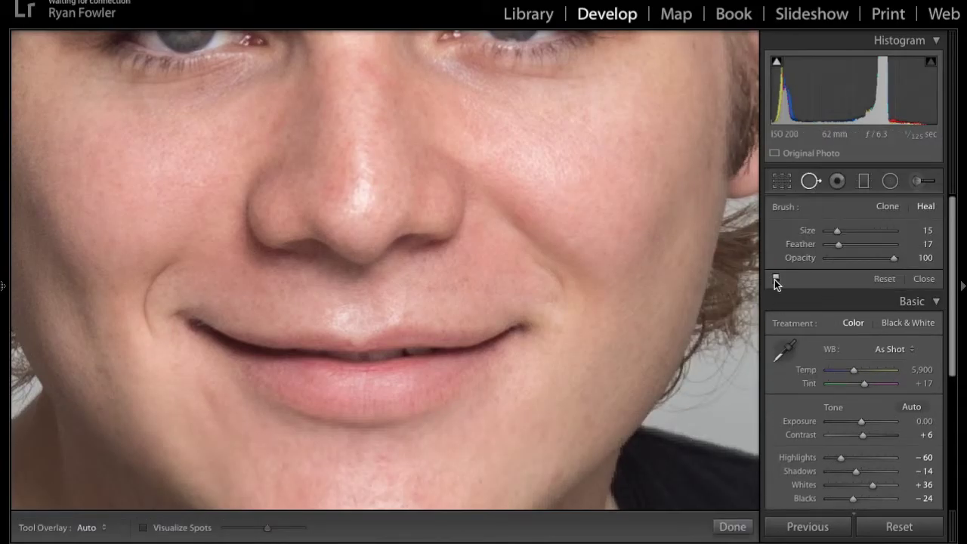
{"action": "mouse_move", "coordinate": [444, 189]}
{"action": "left_mouse_down"}
{"action": "mouse_move", "coordinate": [503, 236]}
{"action": "mouse_move", "coordinate": [530, 301]}
{"action": "left_mouse_up"}
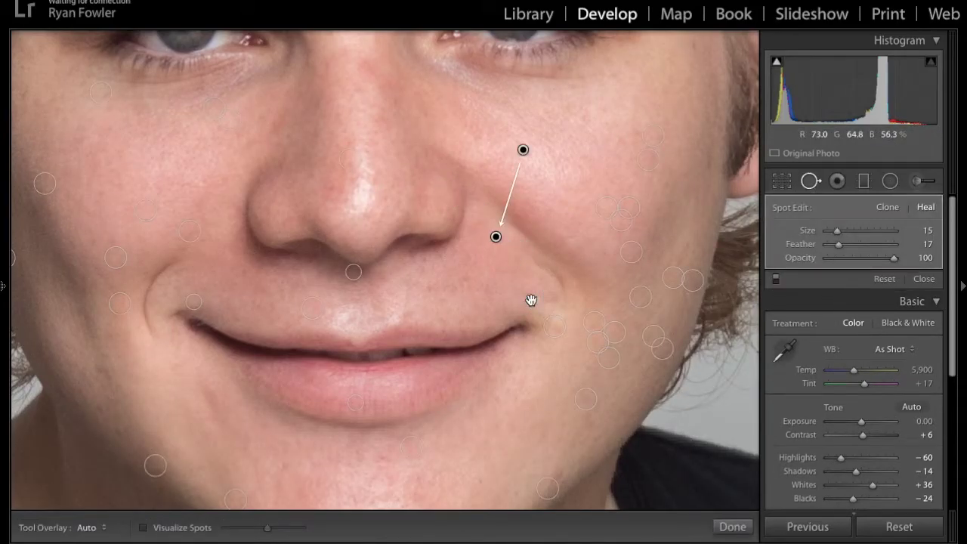
{"action": "key", "text": "ctrl+z"}
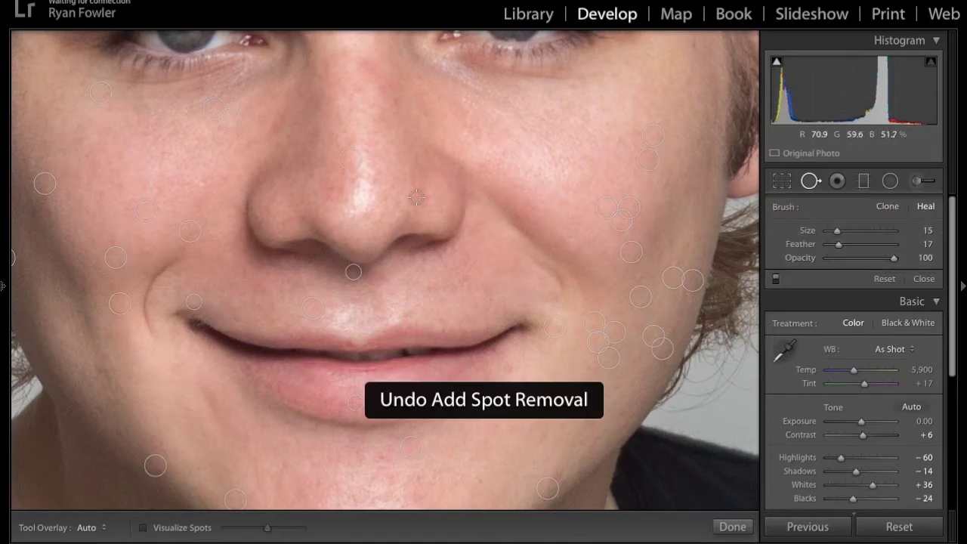
{"action": "scroll", "coordinate": [390, 143], "scroll_direction": "up", "scroll_amount": 5}
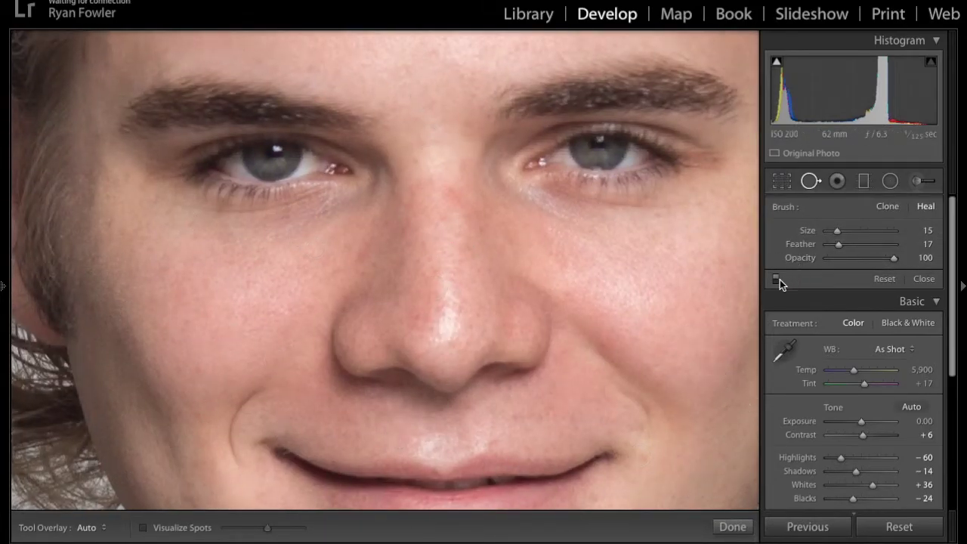
- Compare the lower face with spot healing off and on, check the whole portrait, and close the Spot Removal tool
{"action": "scroll", "coordinate": [662, 327], "scroll_direction": "down", "scroll_amount": 5}
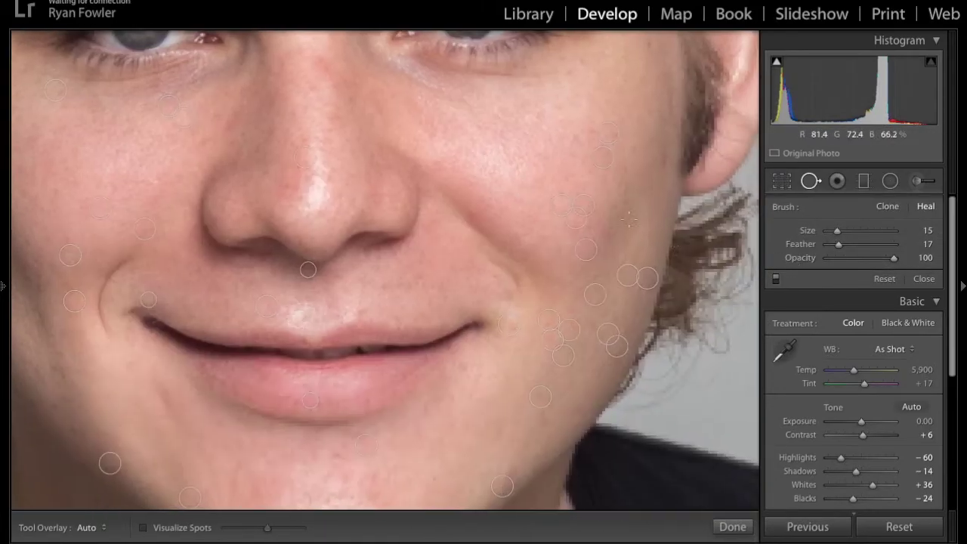
{"action": "left_click", "coordinate": [775, 278]}
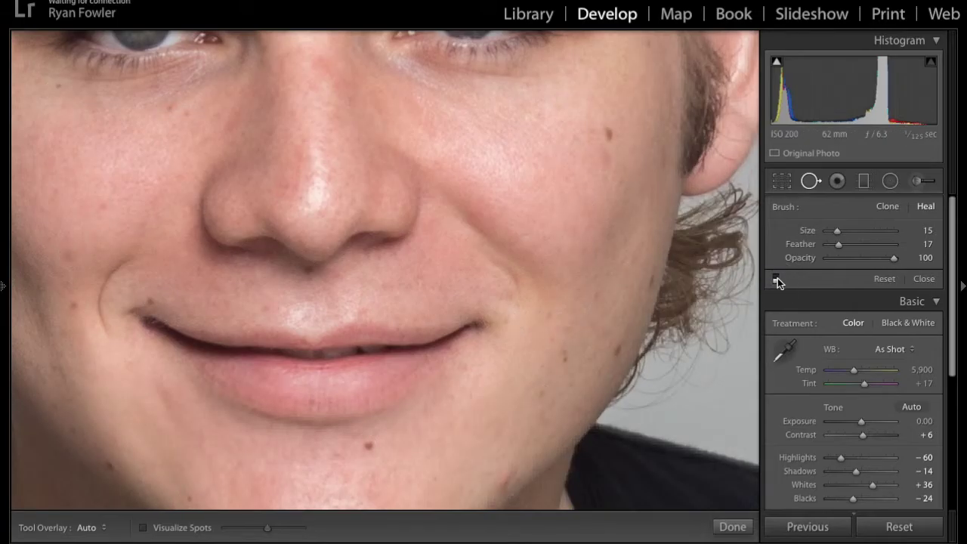
{"action": "left_click", "coordinate": [776, 279]}
{"action": "left_click", "coordinate": [775, 279]}
{"action": "left_click", "coordinate": [776, 279]}
{"action": "left_click", "coordinate": [401, 262]}
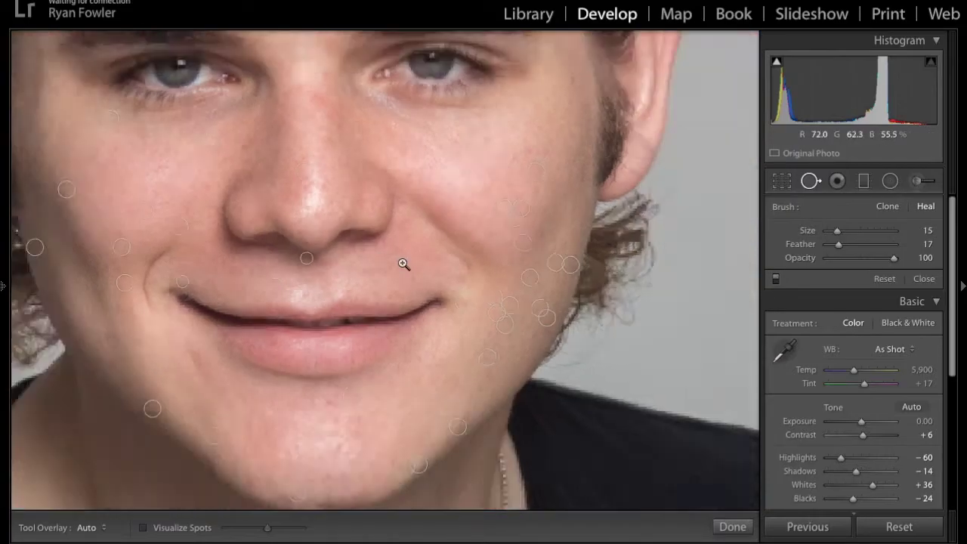
{"action": "left_click", "coordinate": [775, 279]}
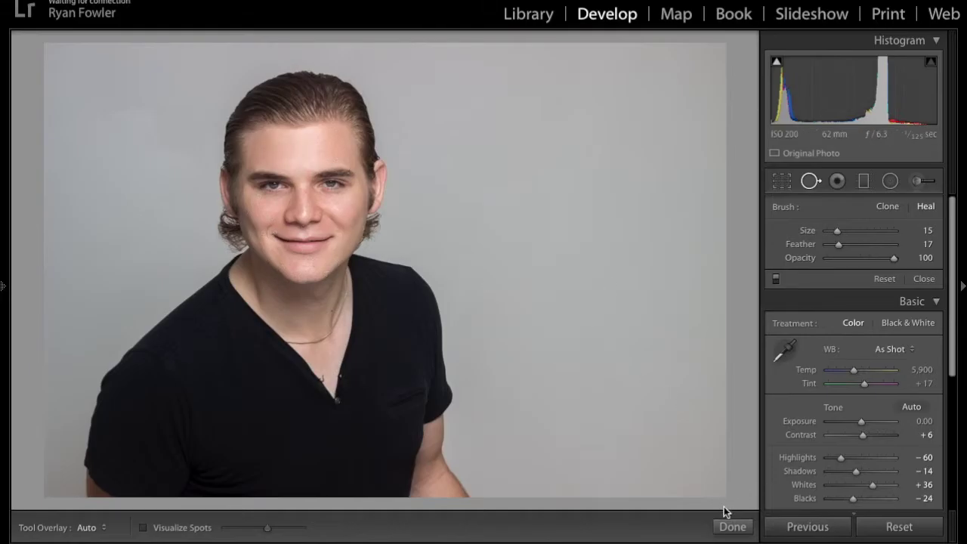
{"action": "left_click", "coordinate": [736, 526]}
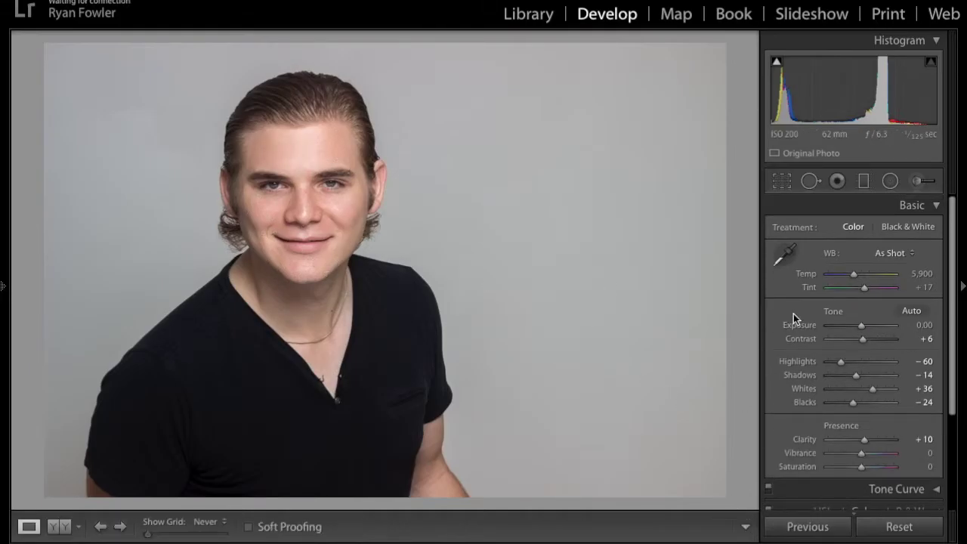
- Try Vibrance at +100 and reset it to its default
{"action": "scroll", "coordinate": [819, 330], "scroll_direction": "down", "scroll_amount": 1}
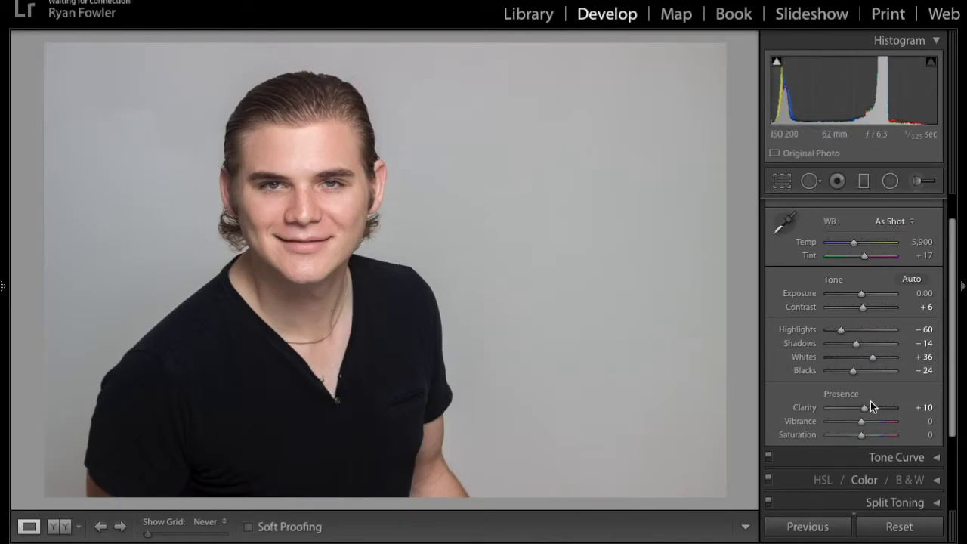
{"action": "left_click", "coordinate": [862, 422]}
{"action": "left_click_drag", "start_coordinate": [862, 422], "coordinate": [932, 414]}
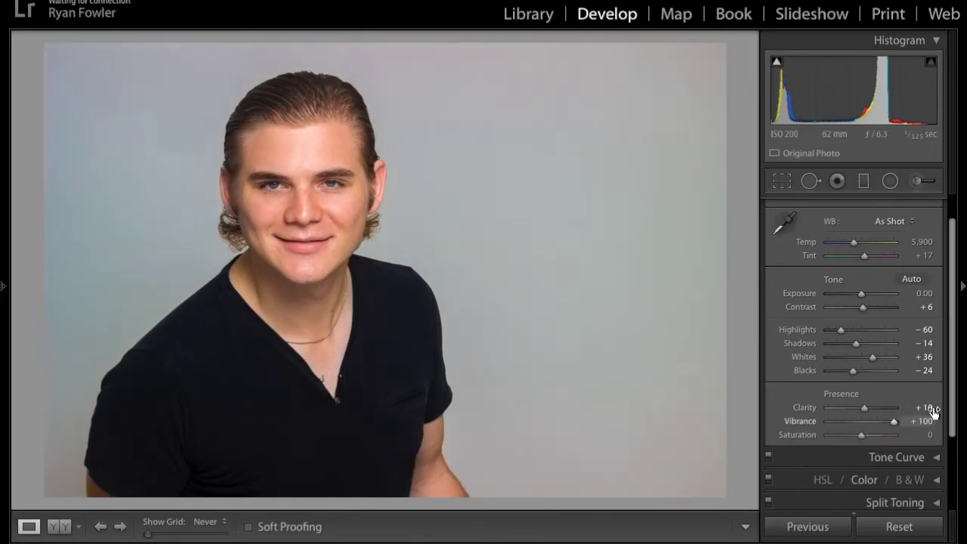
{"action": "double_click", "coordinate": [893, 423]}
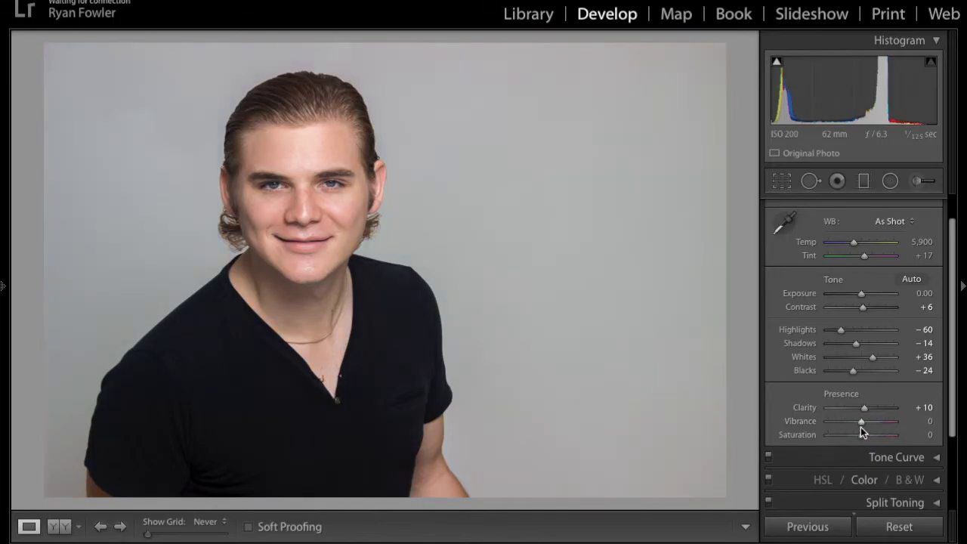
- Set Vibrance to +56 and check the eyes and skin up close and in the full view
{"action": "left_click_drag", "start_coordinate": [863, 422], "coordinate": [879, 423]}
{"action": "left_click", "coordinate": [322, 185]}
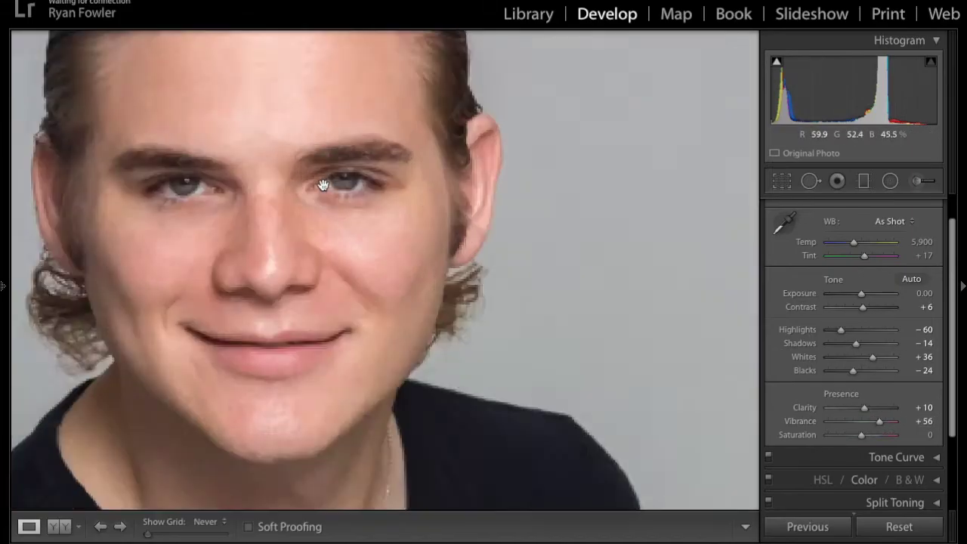
{"action": "left_click_drag", "start_coordinate": [222, 189], "coordinate": [373, 190]}
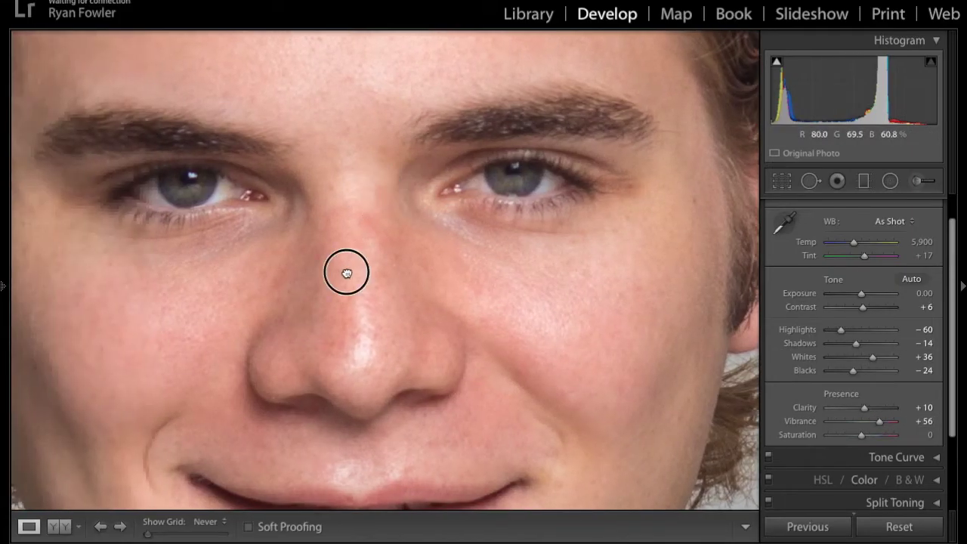
{"action": "left_click_drag", "start_coordinate": [346, 273], "coordinate": [350, 156]}
{"action": "left_click", "coordinate": [367, 298]}
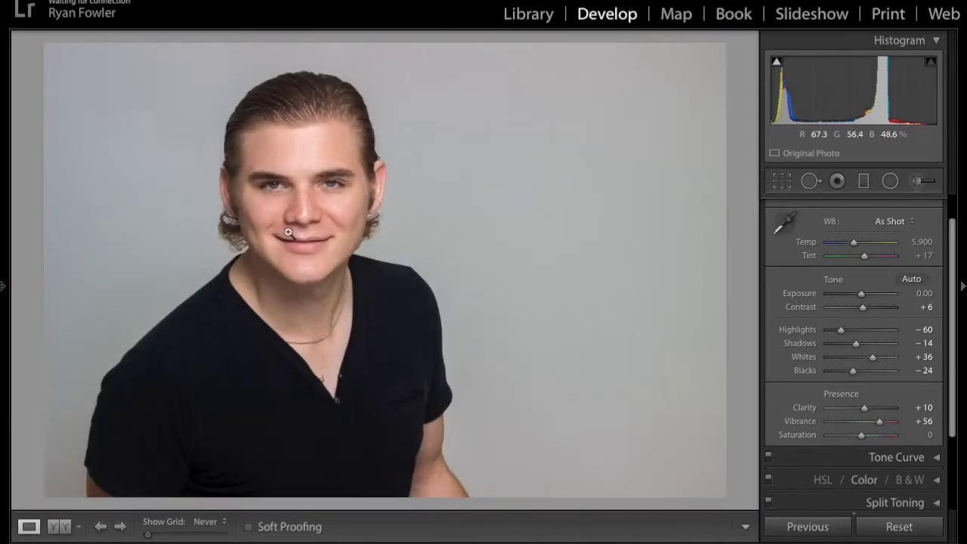
{"action": "left_click_drag", "start_coordinate": [353, 330], "coordinate": [544, 151]}
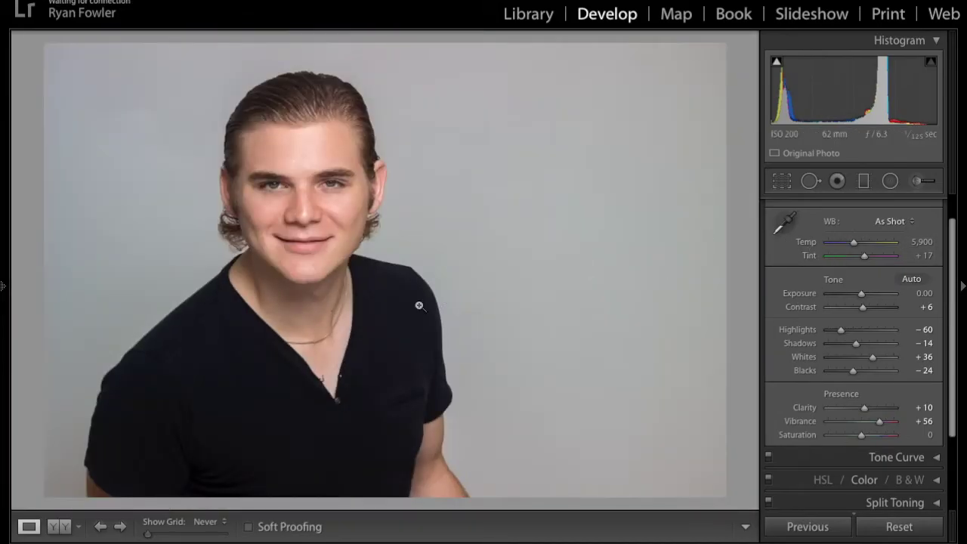
- Heal the loose thread at the V-neck edge with a Size 15 stroke, and its remaining stub with a Size 21 spot
{"action": "left_click", "coordinate": [338, 399]}
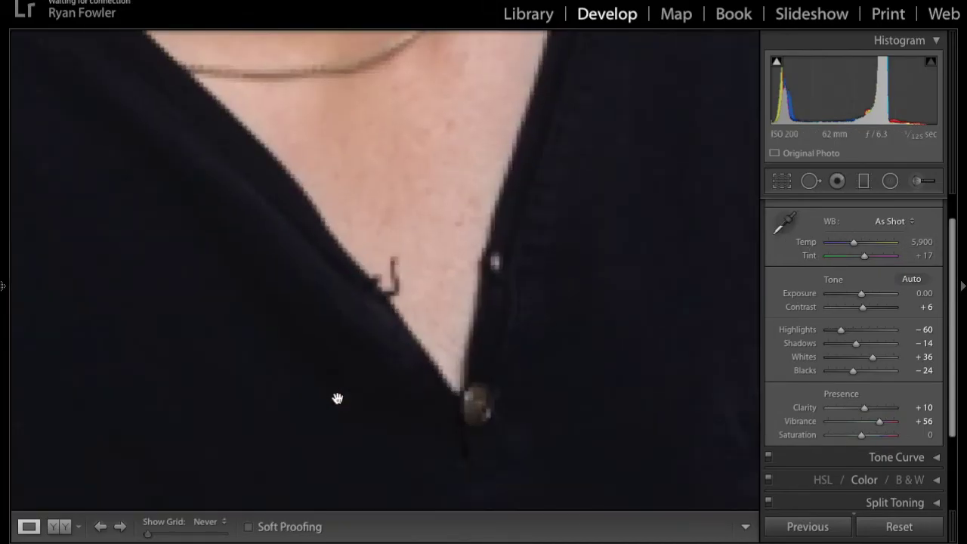
{"action": "left_click", "coordinate": [809, 181]}
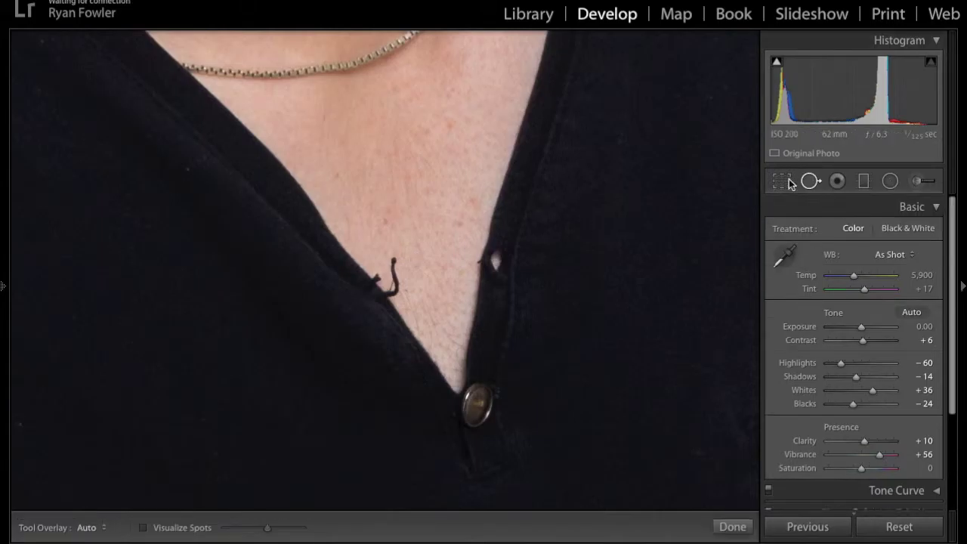
{"action": "left_click_drag", "start_coordinate": [394, 257], "coordinate": [391, 289]}
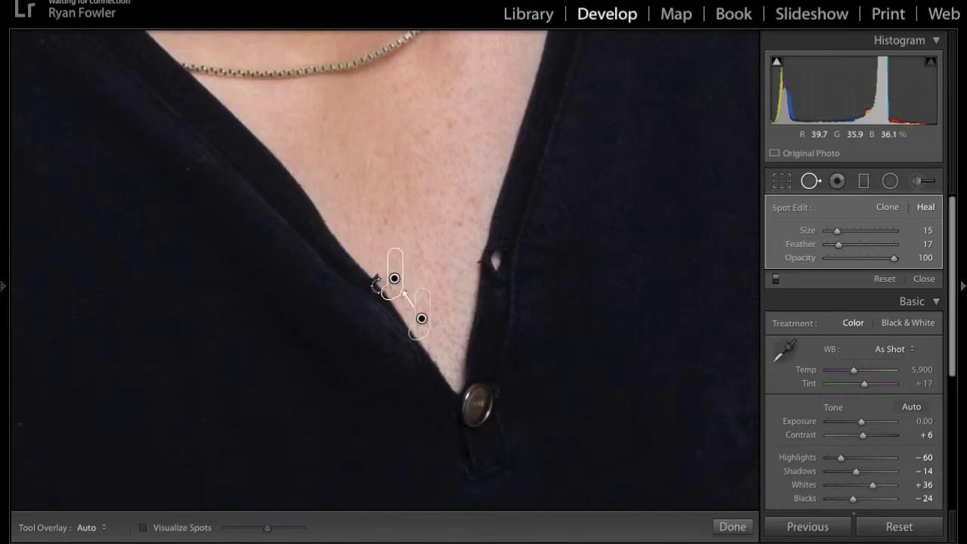
{"action": "scroll", "coordinate": [375, 278], "scroll_direction": "up", "scroll_amount": 3}
{"action": "left_click", "coordinate": [375, 277]}
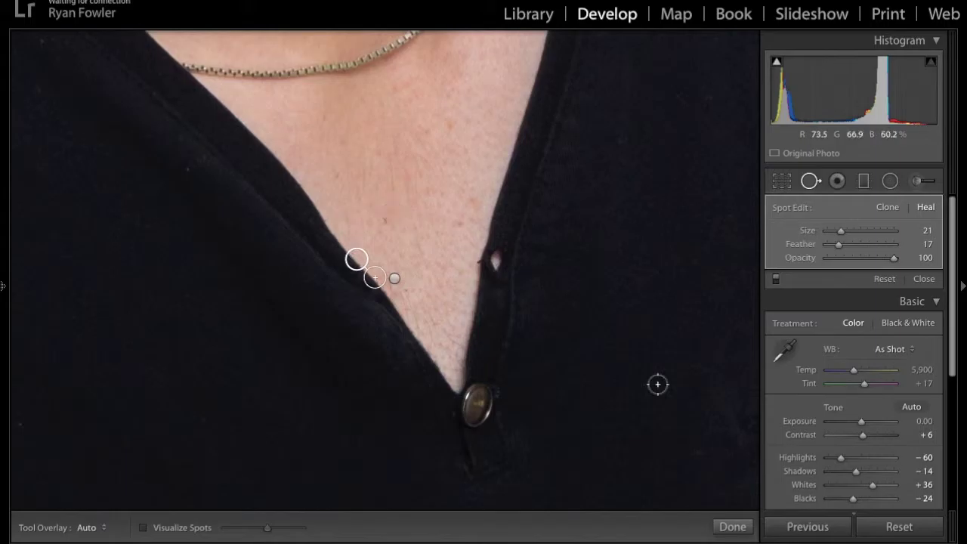
{"action": "left_click", "coordinate": [727, 527]}
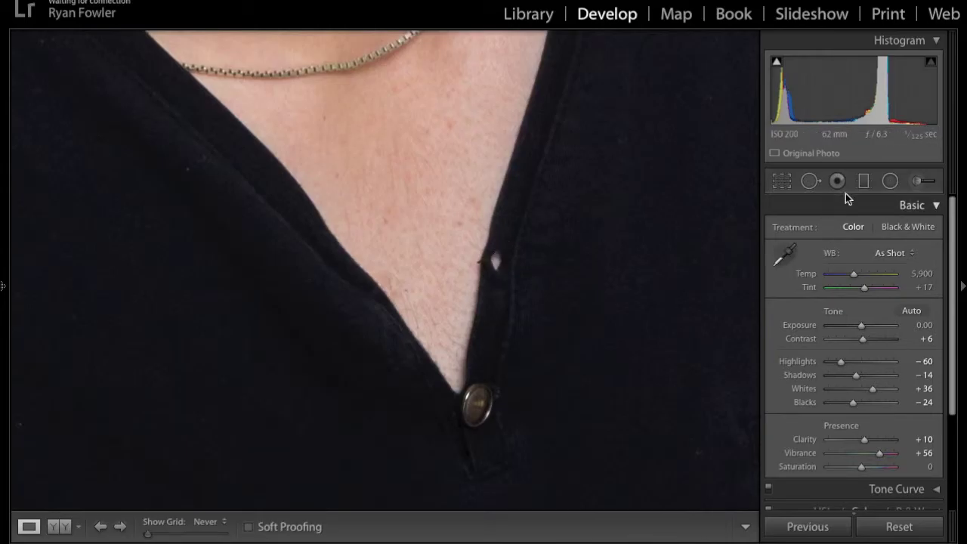
- Heal the open buttonhole on the shirt placket with a Size 21 stroke sampled from the fabric edge above it
{"action": "left_click", "coordinate": [814, 181]}
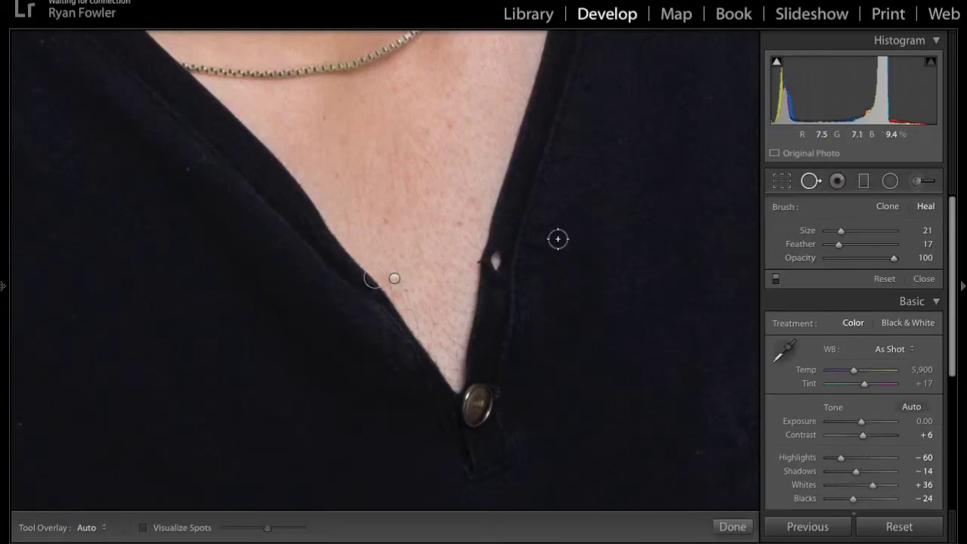
{"action": "left_click", "coordinate": [495, 258]}
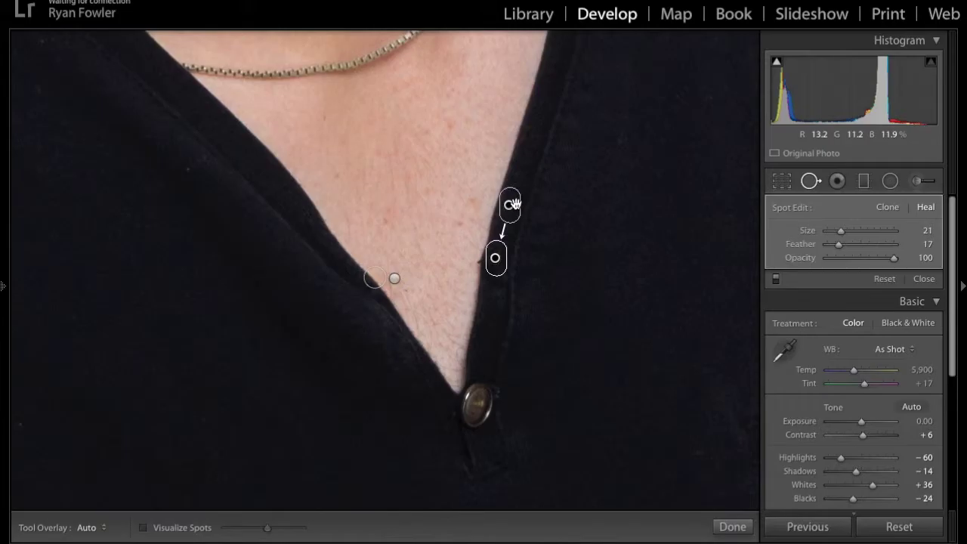
{"action": "left_click", "coordinate": [728, 527]}
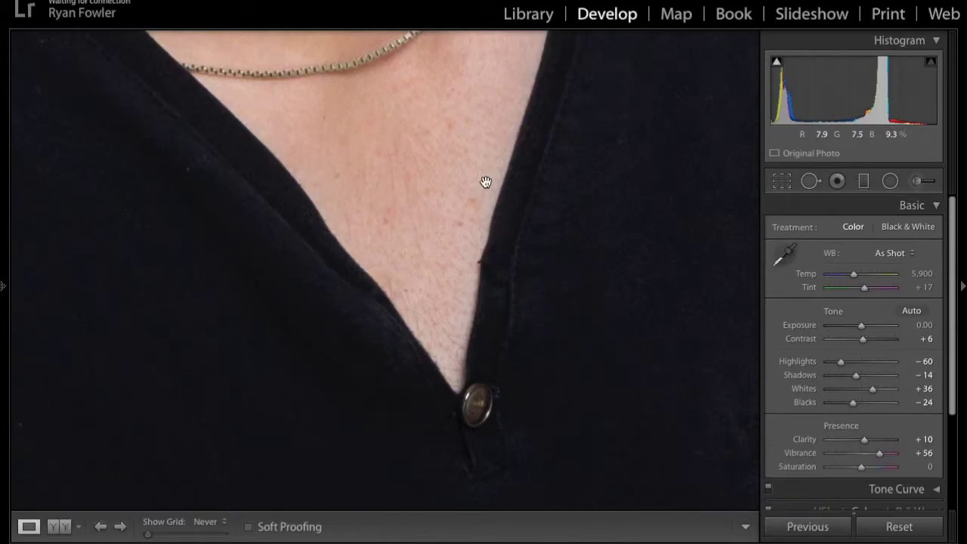
- Inspect the neckline, necklace and neck up close and return to the full portrait
{"action": "key", "text": "z"}
{"action": "key", "text": "z"}
{"action": "left_click_drag", "start_coordinate": [397, 146], "coordinate": [465, 444]}
{"action": "left_click_drag", "start_coordinate": [445, 233], "coordinate": [632, 313]}
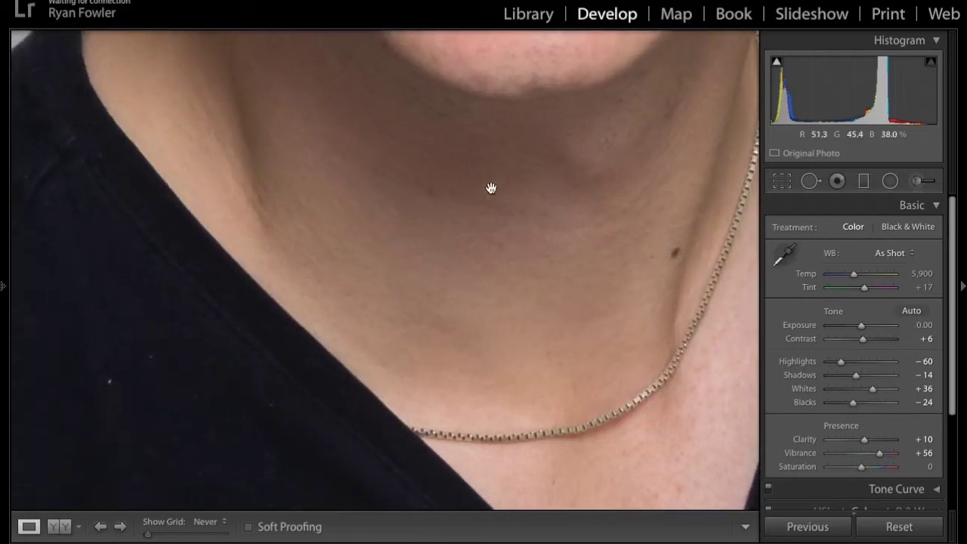
{"action": "left_click_drag", "start_coordinate": [490, 188], "coordinate": [443, 335]}
{"action": "left_click", "coordinate": [448, 259]}
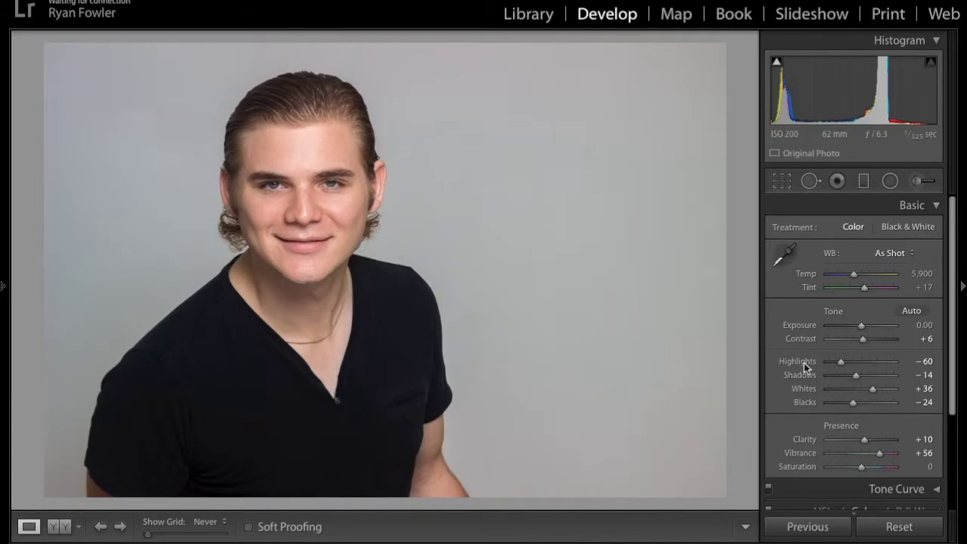
- Enable lens profile corrections and choose Canon as the lens make
{"action": "scroll", "coordinate": [804, 366], "scroll_direction": "down", "scroll_amount": 4}
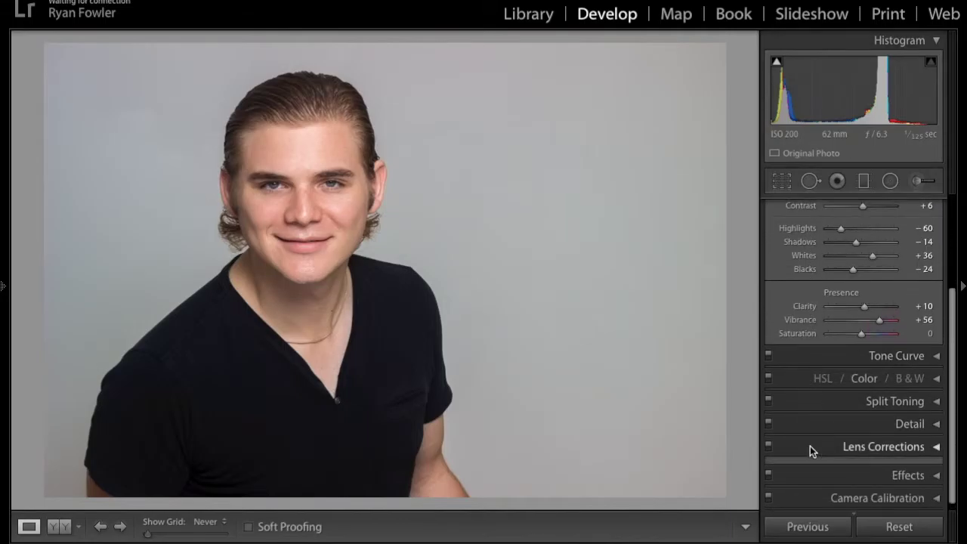
{"action": "left_click", "coordinate": [811, 447]}
{"action": "left_click", "coordinate": [810, 323]}
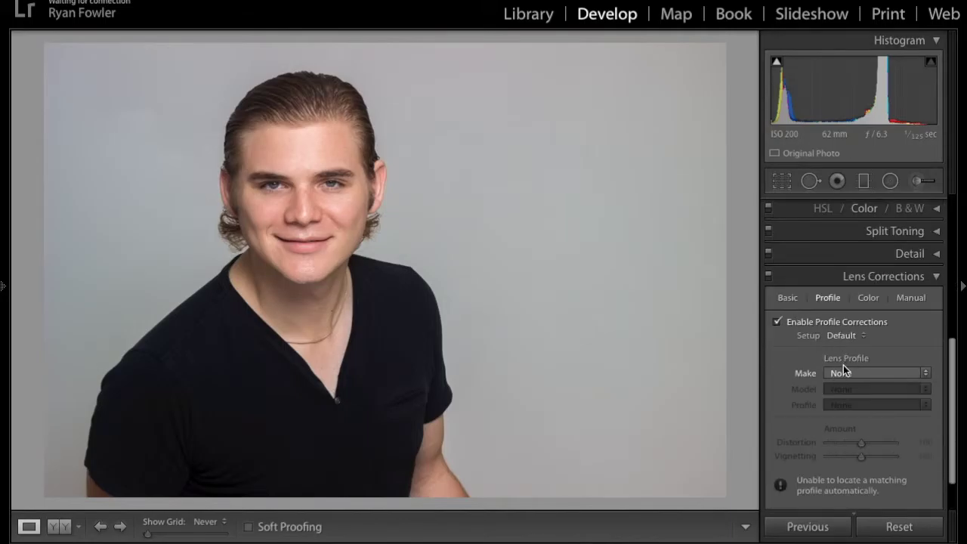
{"action": "left_click", "coordinate": [843, 365]}
{"action": "left_click", "coordinate": [844, 402]}
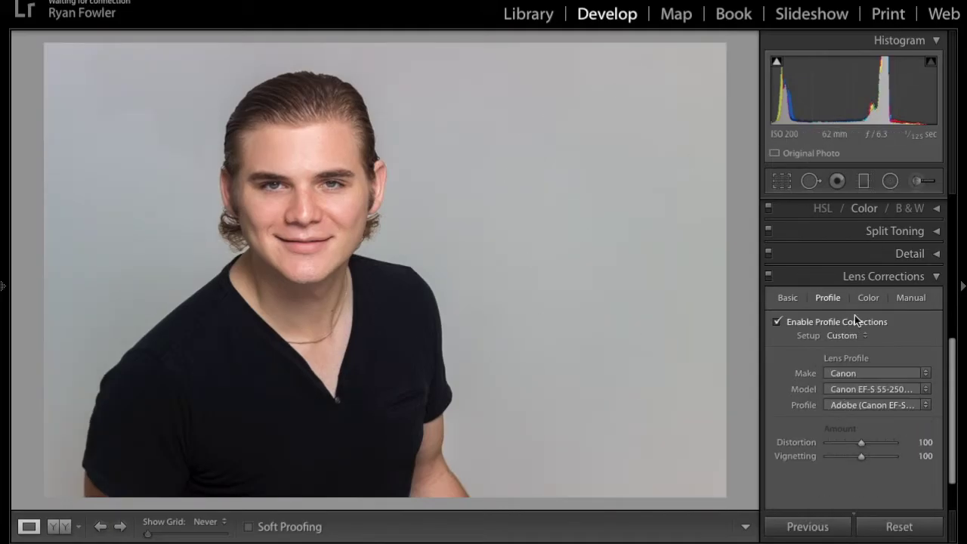
- Turn on Remove Chromatic Aberration and close the lens correction settings
{"action": "left_click", "coordinate": [867, 296]}
{"action": "left_click", "coordinate": [826, 322]}
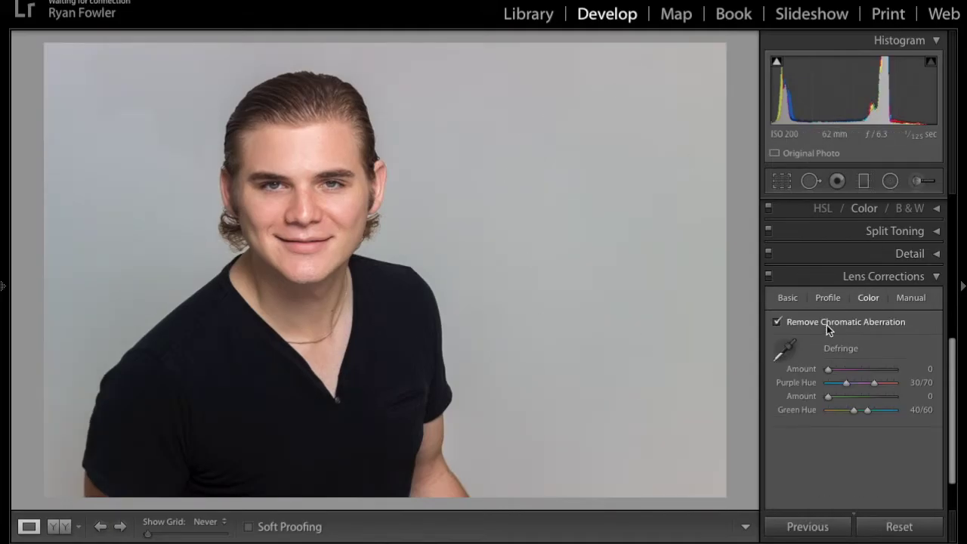
{"action": "left_click", "coordinate": [862, 279]}
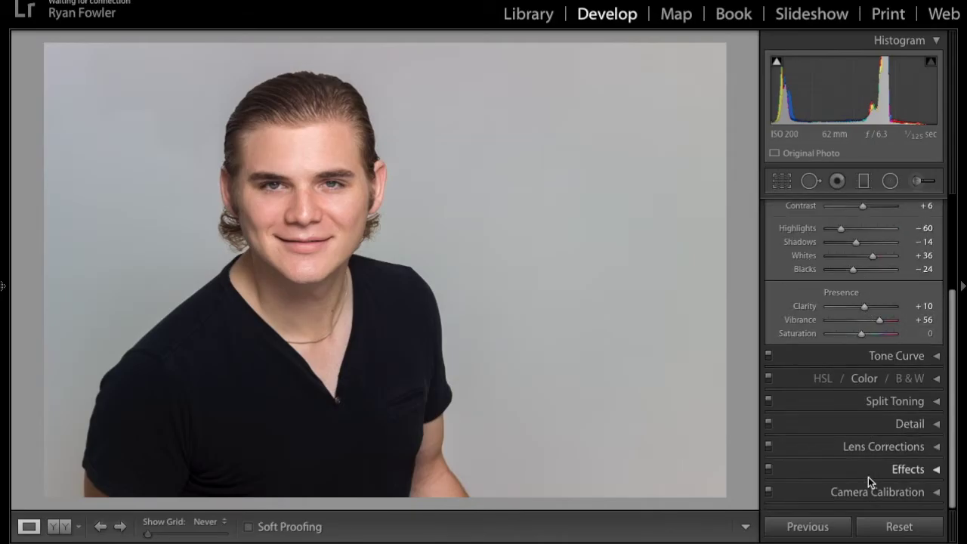
{"action": "left_click", "coordinate": [870, 445]}
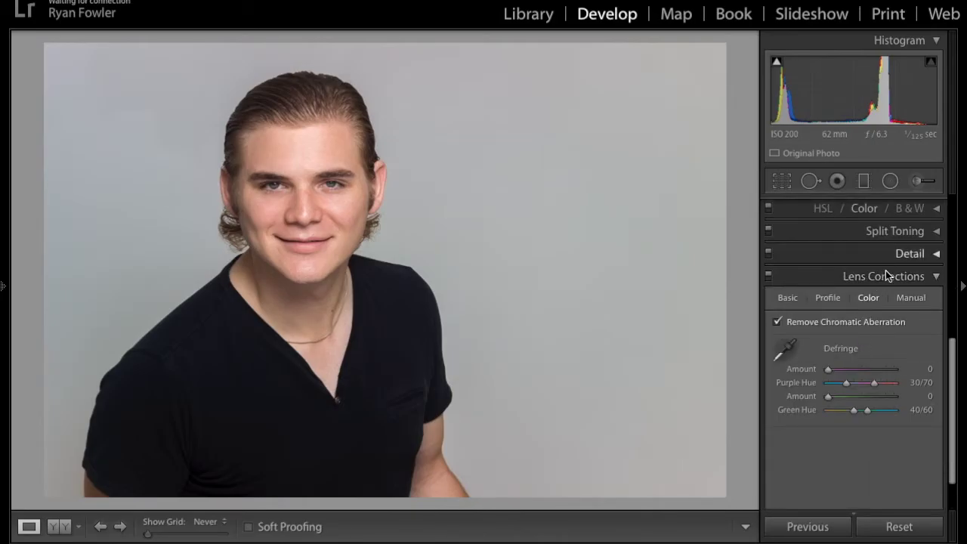
{"action": "left_click", "coordinate": [826, 276]}
- Open the sharpening settings and centre a close-up of one eye in the detail preview
{"action": "left_click", "coordinate": [888, 428]}
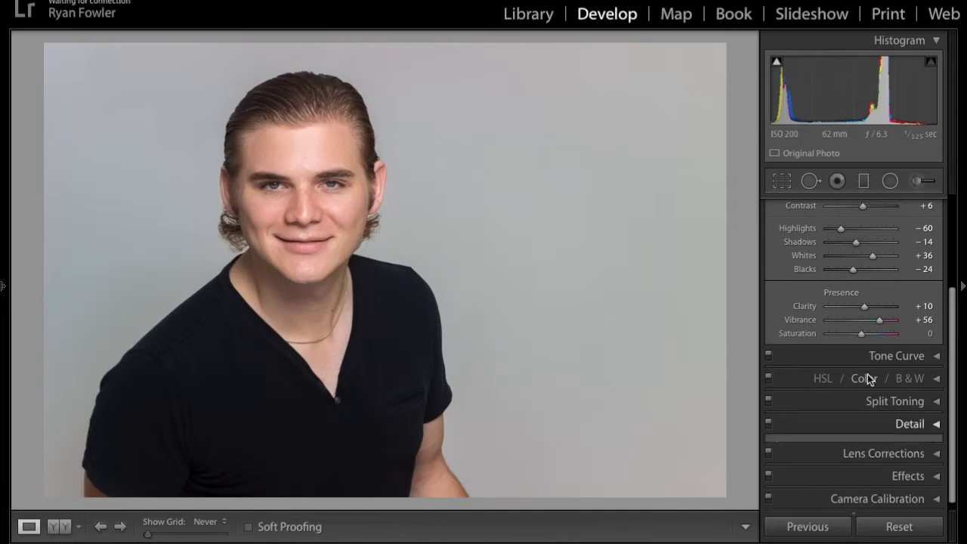
{"action": "left_click", "coordinate": [857, 297]}
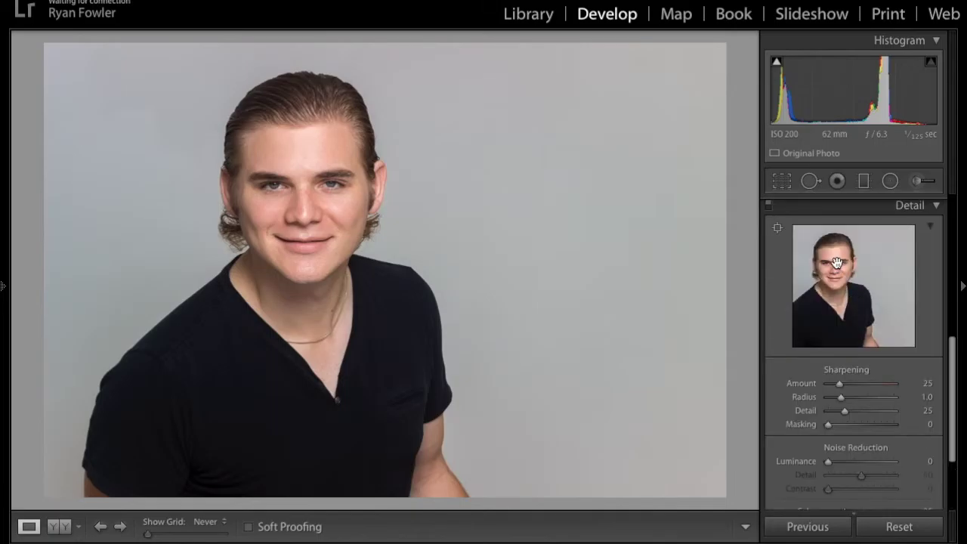
{"action": "left_click", "coordinate": [855, 262]}
{"action": "left_click_drag", "start_coordinate": [856, 262], "coordinate": [871, 295]}
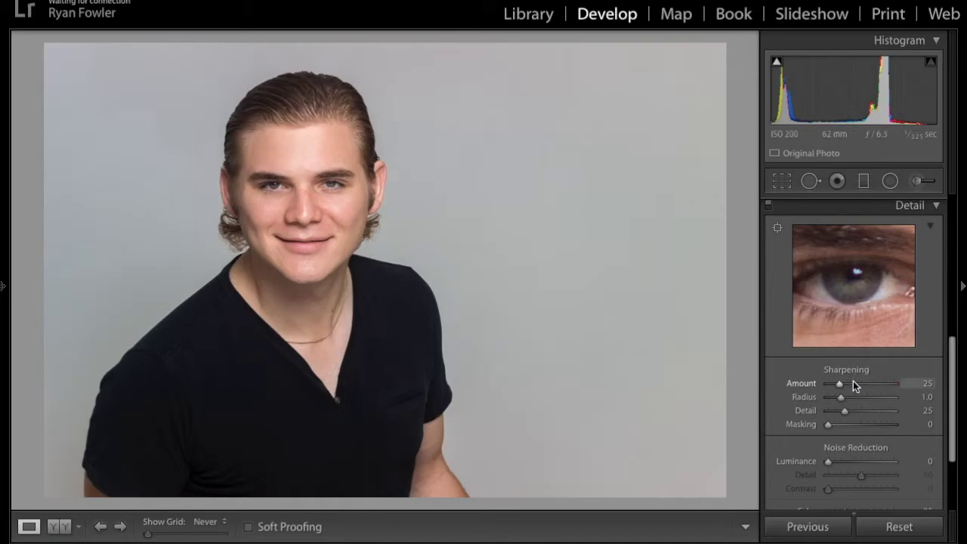
- Try a Sharpening Amount of 150 on the eye and reset it to its default
{"action": "left_click_drag", "start_coordinate": [845, 383], "coordinate": [893, 383]}
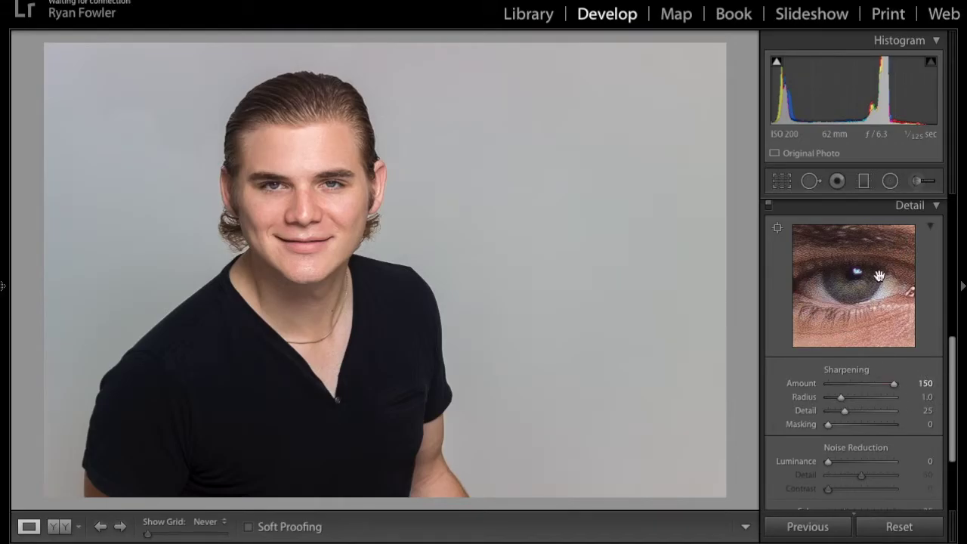
{"action": "left_click", "coordinate": [891, 385]}
{"action": "double_click", "coordinate": [892, 385]}
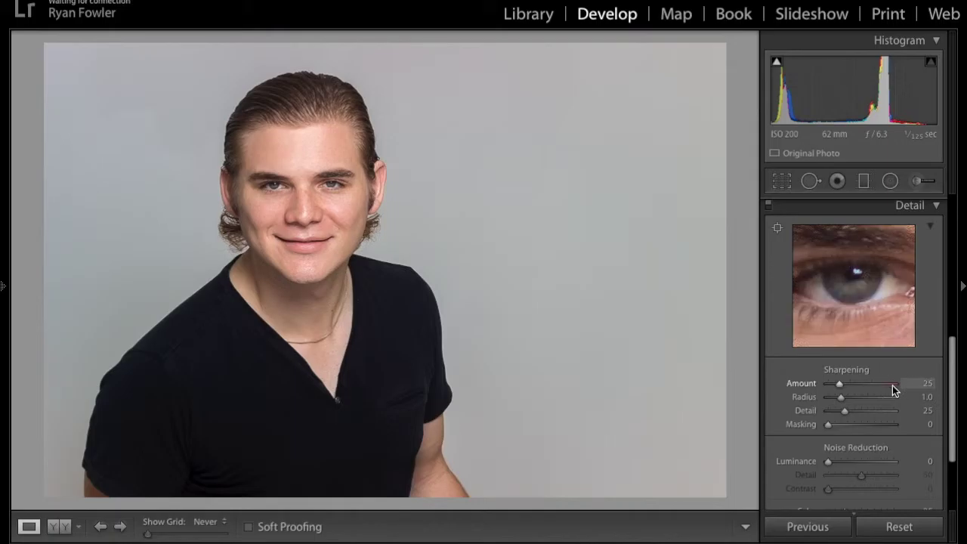
- Set the Sharpening Amount to 77
{"action": "left_click", "coordinate": [854, 383]}
{"action": "left_click", "coordinate": [857, 384]}
{"action": "left_click", "coordinate": [860, 384]}
{"action": "key", "text": "alt"}
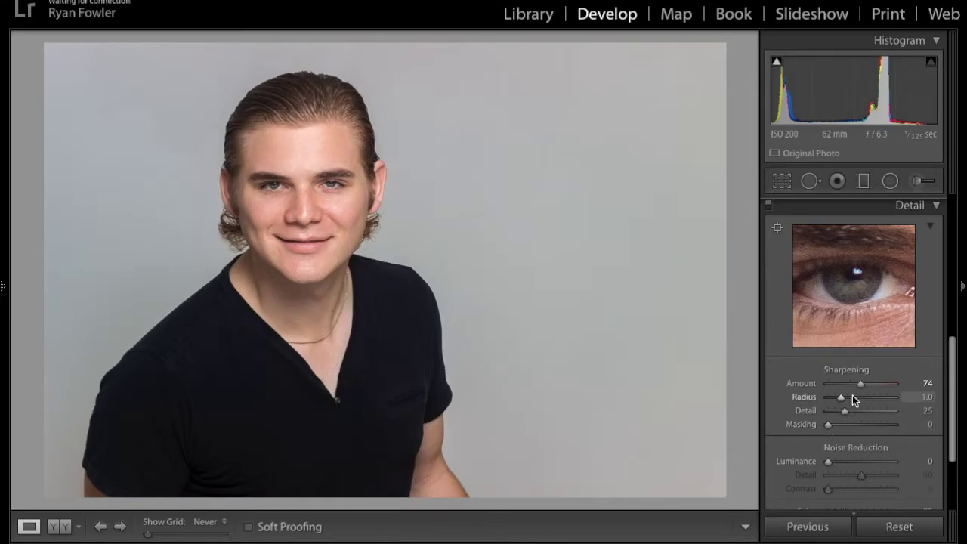
{"action": "left_click_drag", "start_coordinate": [861, 383], "coordinate": [863, 384]}
- Set the sharpening Masking to 48 while previewing the edge mask
{"action": "key", "text": "alt"}
{"action": "left_click_drag", "start_coordinate": [827, 426], "coordinate": [859, 427]}
{"action": "key", "text": "alt"}
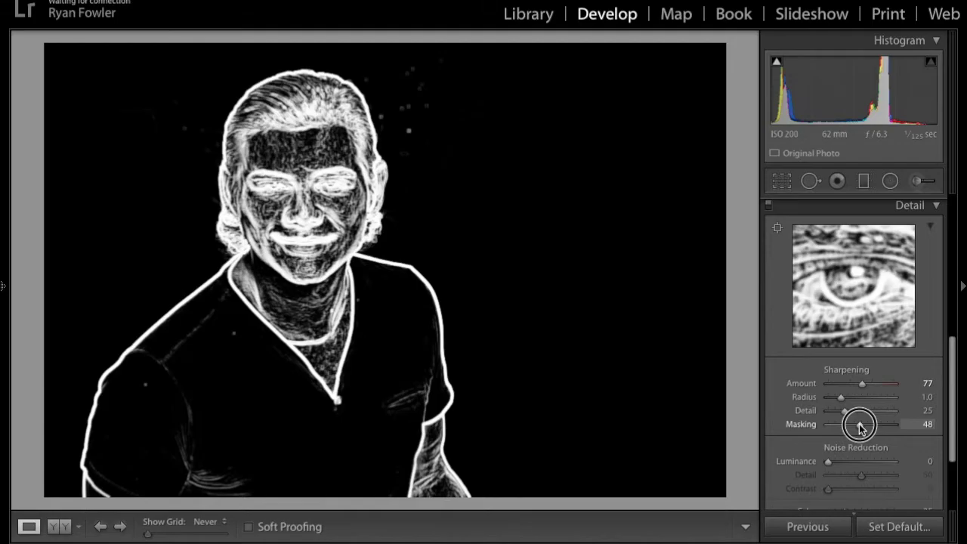
- Set the sharpening Masking to 50
{"action": "left_click_drag", "start_coordinate": [859, 427], "coordinate": [866, 427]}
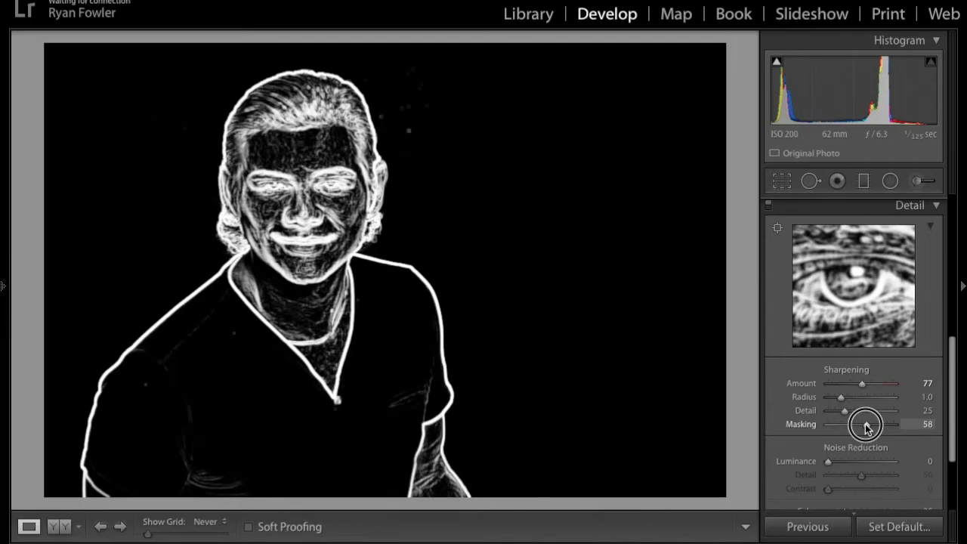
{"action": "left_click_drag", "start_coordinate": [866, 427], "coordinate": [864, 424]}
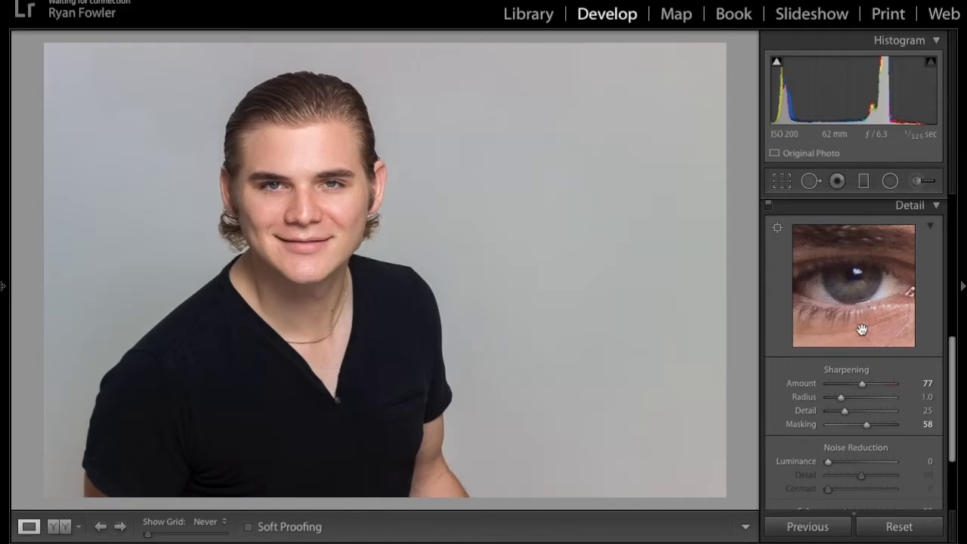
{"action": "left_click_drag", "start_coordinate": [866, 424], "coordinate": [860, 425]}
- Set the Luminance noise reduction to 15 and check the skin and eyes at close range
{"action": "left_click_drag", "start_coordinate": [828, 462], "coordinate": [835, 462]}
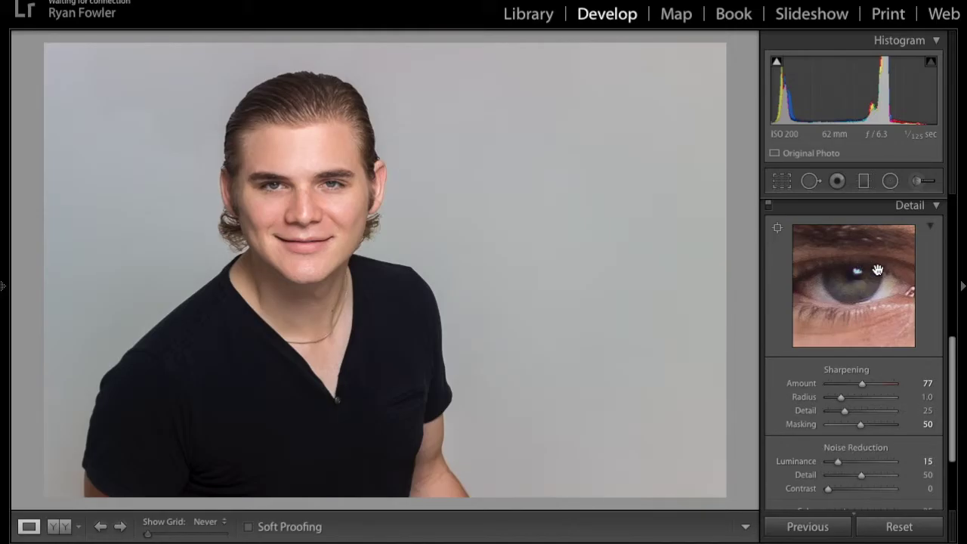
{"action": "left_click", "coordinate": [329, 204]}
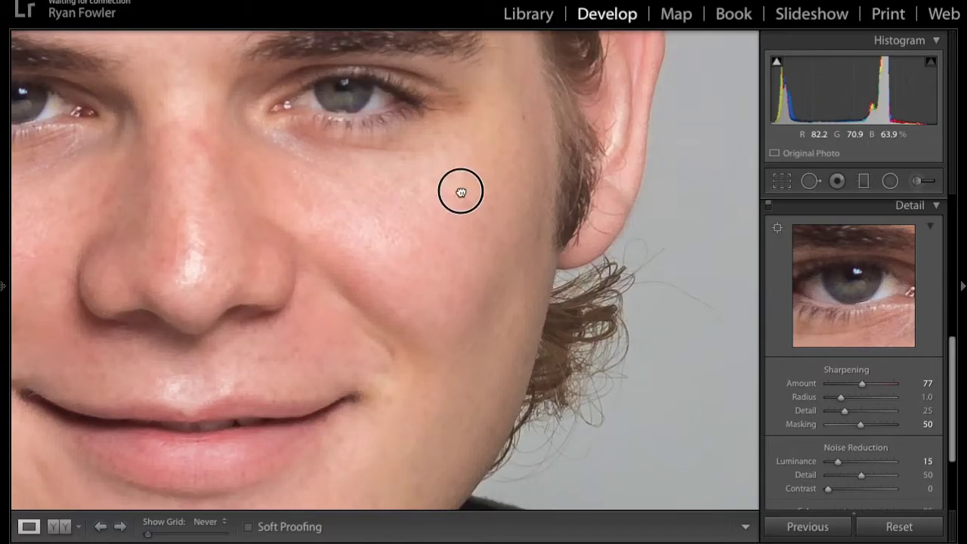
{"action": "scroll", "coordinate": [476, 200], "scroll_direction": "left", "scroll_amount": 10}
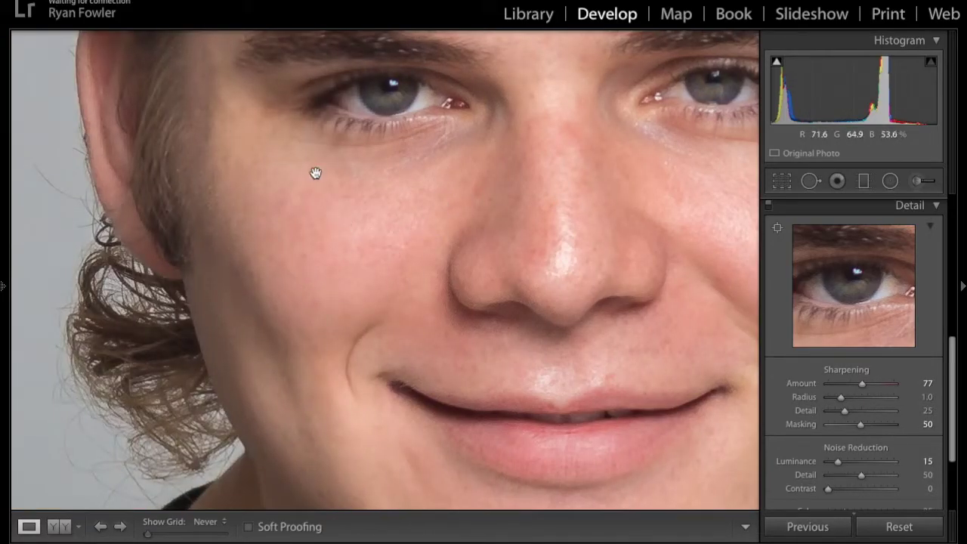
{"action": "left_click_drag", "start_coordinate": [521, 190], "coordinate": [503, 302]}
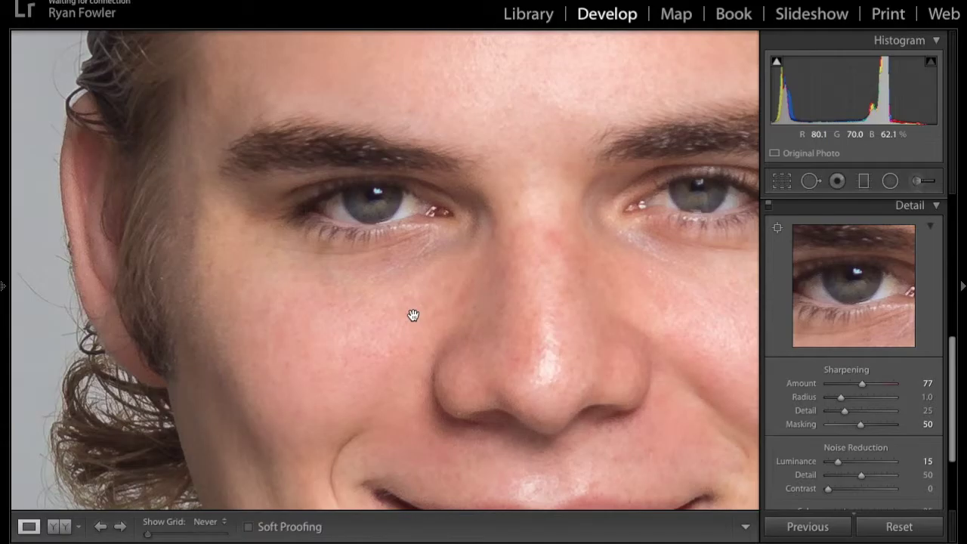
{"action": "left_click", "coordinate": [469, 217]}
- Set up an adjustment brush with the Iris Enhance effect, Size 14 and Feather 43, for the subject's right eye
{"action": "scroll", "coordinate": [897, 215], "scroll_direction": "up", "scroll_amount": 2}
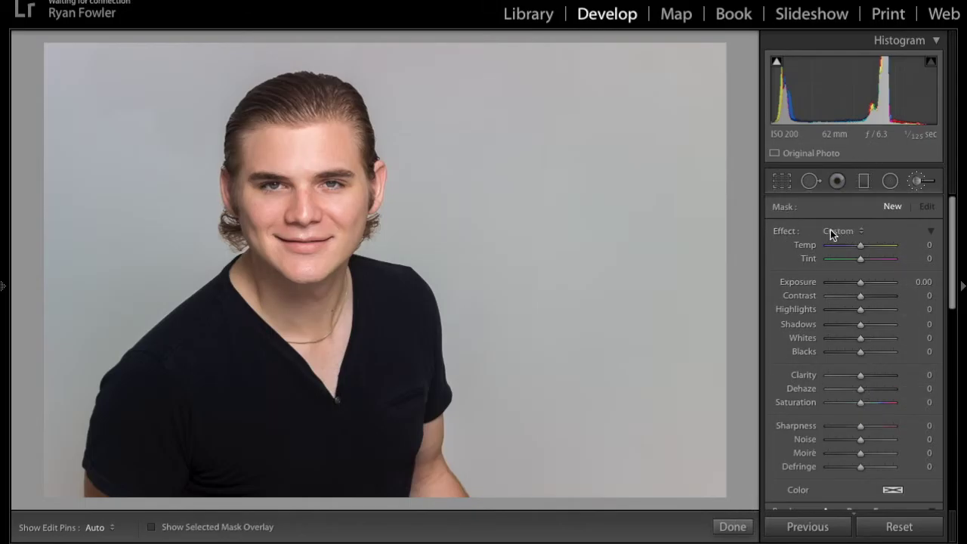
{"action": "left_click", "coordinate": [855, 233]}
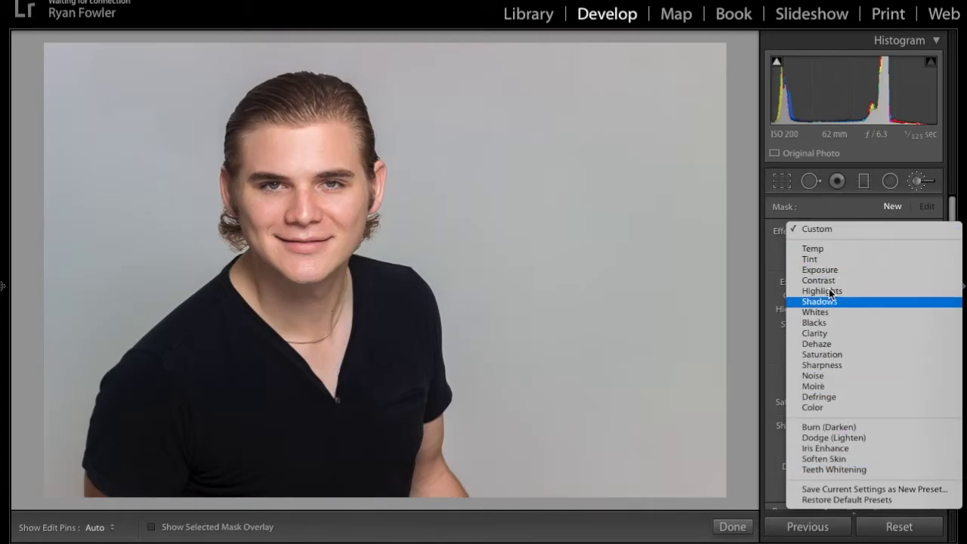
{"action": "left_click", "coordinate": [864, 449]}
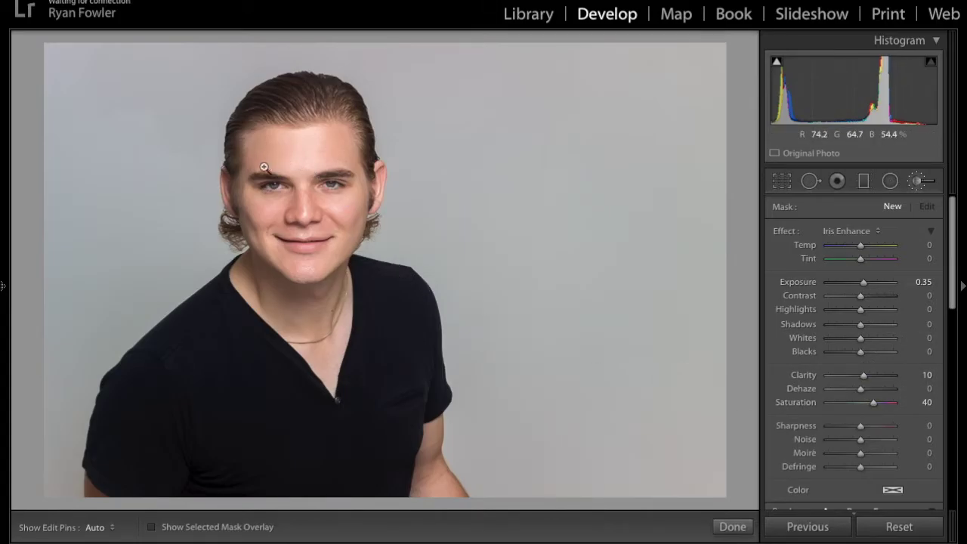
{"action": "left_click", "coordinate": [288, 190]}
{"action": "left_click_drag", "start_coordinate": [292, 194], "coordinate": [374, 257]}
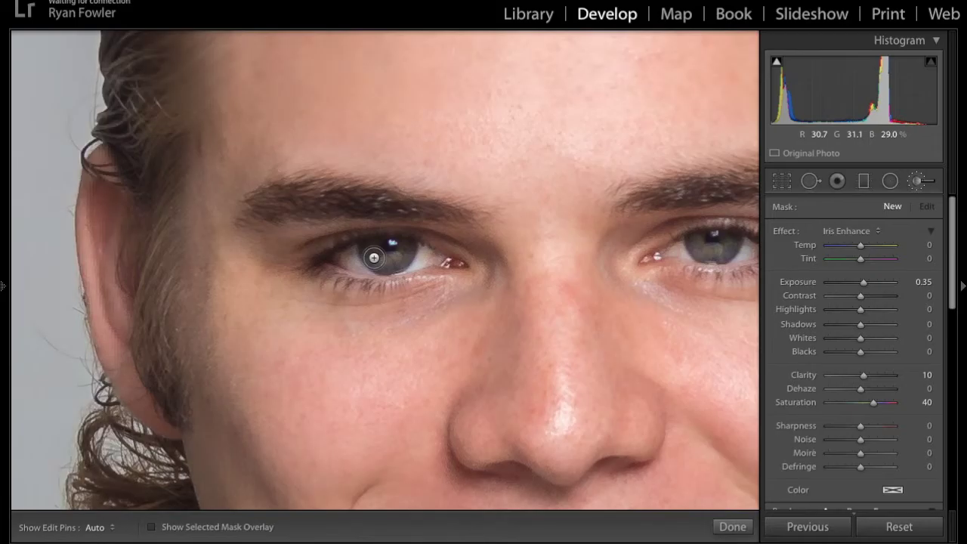
{"action": "key", "text": "ctrl+equal"}
{"action": "left_click_drag", "start_coordinate": [341, 205], "coordinate": [459, 266]}
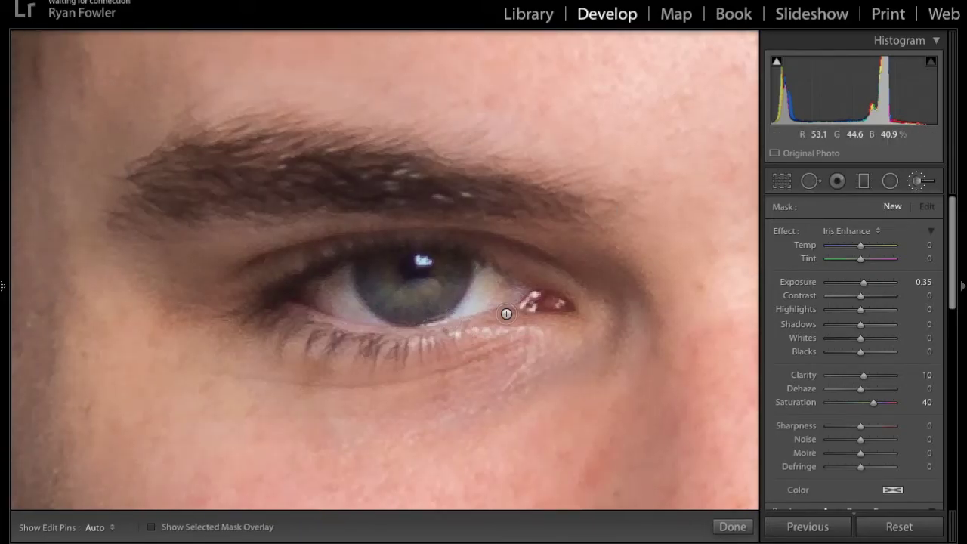
{"action": "scroll", "coordinate": [412, 276], "scroll_direction": "up", "scroll_amount": 3}
{"action": "scroll", "coordinate": [815, 363], "scroll_direction": "down", "scroll_amount": 3}
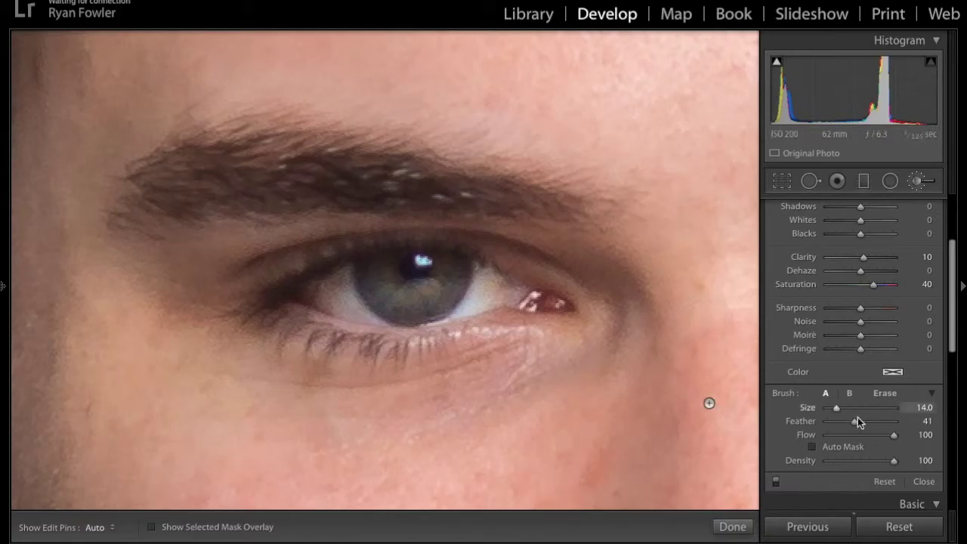
{"action": "left_click_drag", "start_coordinate": [854, 421], "coordinate": [856, 423]}
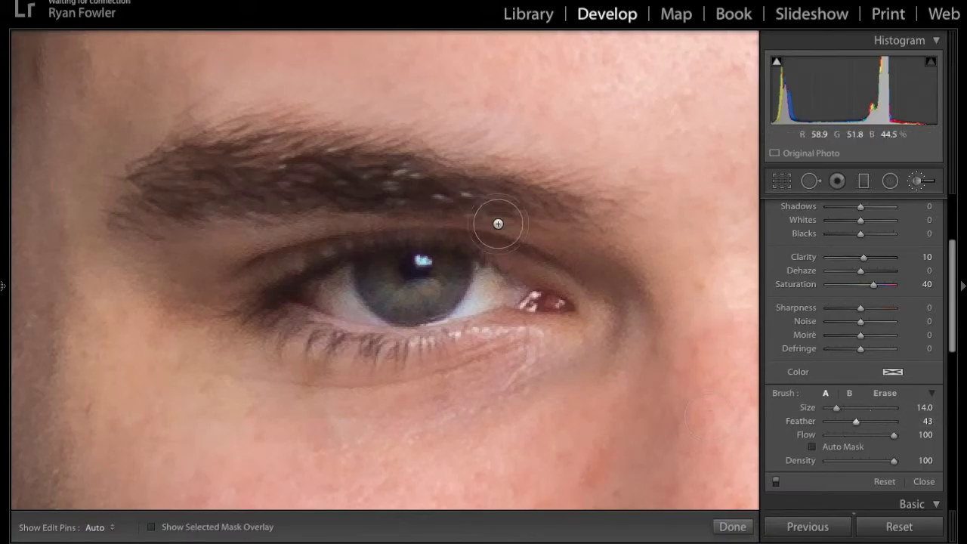
- Paint the Iris Enhance effect over the iris of the subject's right eye
{"action": "key", "text": "h"}
{"action": "mouse_move", "coordinate": [397, 291]}
{"action": "left_mouse_down"}
{"action": "mouse_move", "coordinate": [382, 276]}
{"action": "mouse_move", "coordinate": [498, 277]}
{"action": "left_mouse_up"}
{"action": "key", "text": "h"}
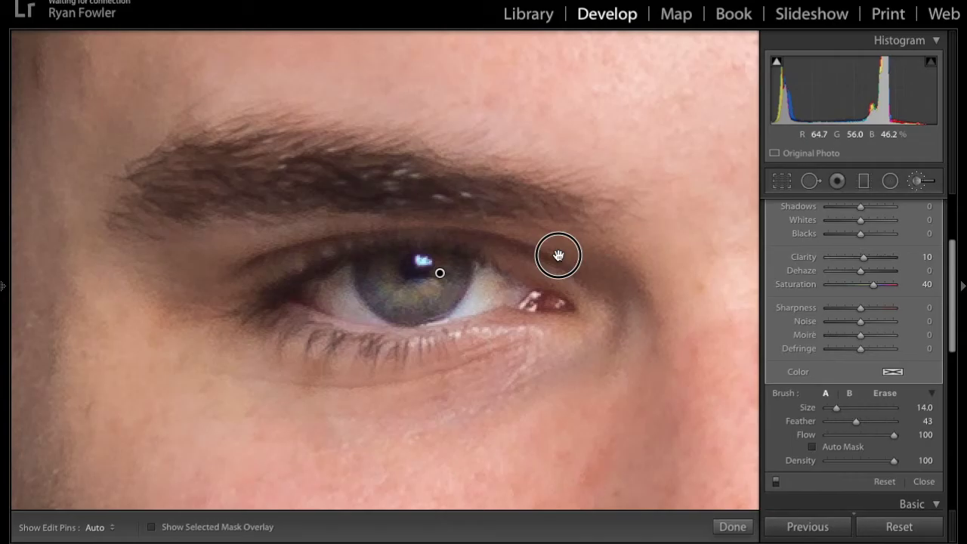
- Paint the Iris Enhance effect over the iris of the subject's left eye, reducing the brush Size to 5 for its edge
{"action": "left_click_drag", "start_coordinate": [556, 256], "coordinate": [242, 252]}
{"action": "key", "text": "h"}
{"action": "mouse_move", "coordinate": [668, 254]}
{"action": "left_mouse_down"}
{"action": "mouse_move", "coordinate": [620, 257]}
{"action": "mouse_move", "coordinate": [617, 268]}
{"action": "mouse_move", "coordinate": [660, 271]}
{"action": "mouse_move", "coordinate": [676, 247]}
{"action": "mouse_move", "coordinate": [649, 279]}
{"action": "mouse_move", "coordinate": [602, 257]}
{"action": "mouse_move", "coordinate": [669, 273]}
{"action": "left_mouse_up"}
{"action": "key", "text": "h"}
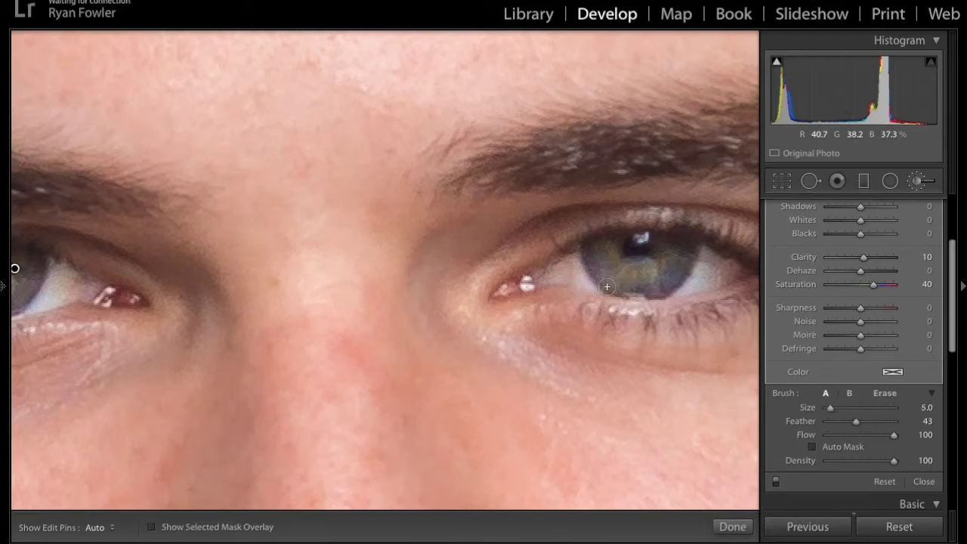
{"action": "key", "text": "h"}
{"action": "mouse_move", "coordinate": [587, 259]}
{"action": "left_mouse_down"}
{"action": "mouse_move", "coordinate": [565, 259]}
{"action": "mouse_move", "coordinate": [535, 280]}
{"action": "mouse_move", "coordinate": [584, 284]}
{"action": "left_mouse_up"}
{"action": "key", "text": "h"}
- Erase the brush spill around the left iris with a Size 7 eraser and repaint the iris edge at Size 5
{"action": "key", "text": "alt"}
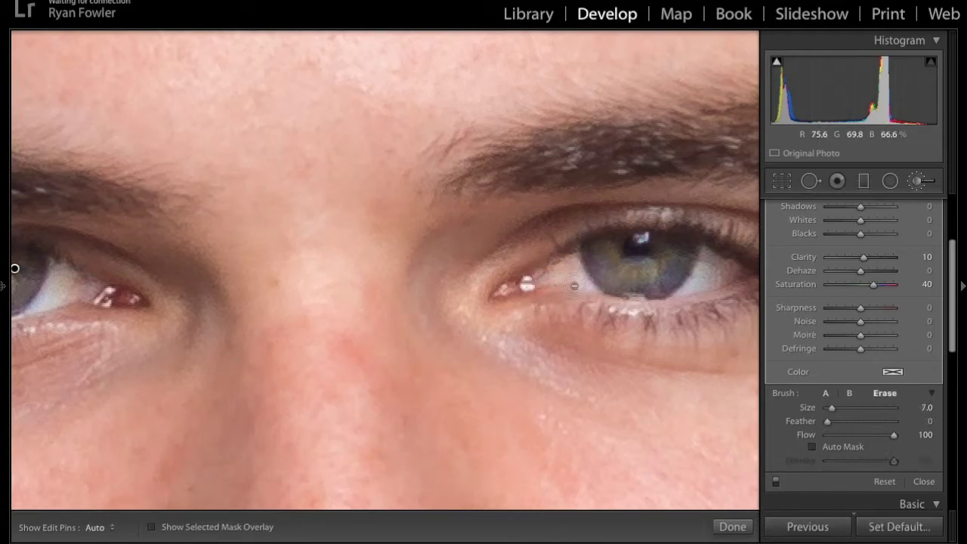
{"action": "key", "text": "h"}
{"action": "mouse_move", "coordinate": [564, 250]}
{"action": "left_mouse_down"}
{"action": "mouse_move", "coordinate": [602, 305]}
{"action": "mouse_move", "coordinate": [558, 283]}
{"action": "mouse_move", "coordinate": [545, 256]}
{"action": "mouse_move", "coordinate": [523, 284]}
{"action": "mouse_move", "coordinate": [518, 318]}
{"action": "mouse_move", "coordinate": [548, 272]}
{"action": "mouse_move", "coordinate": [583, 301]}
{"action": "mouse_move", "coordinate": [632, 315]}
{"action": "left_mouse_up"}
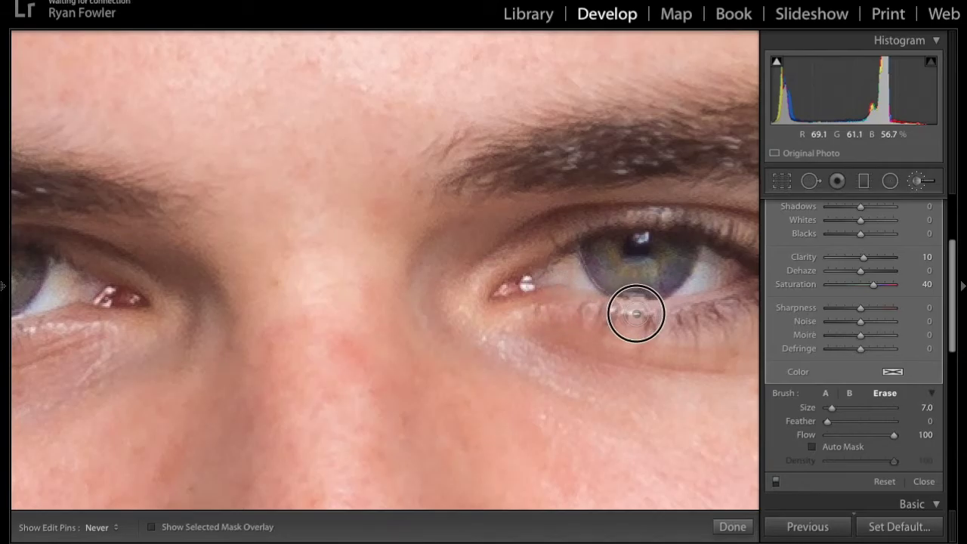
{"action": "left_click_drag", "start_coordinate": [609, 280], "coordinate": [597, 274]}
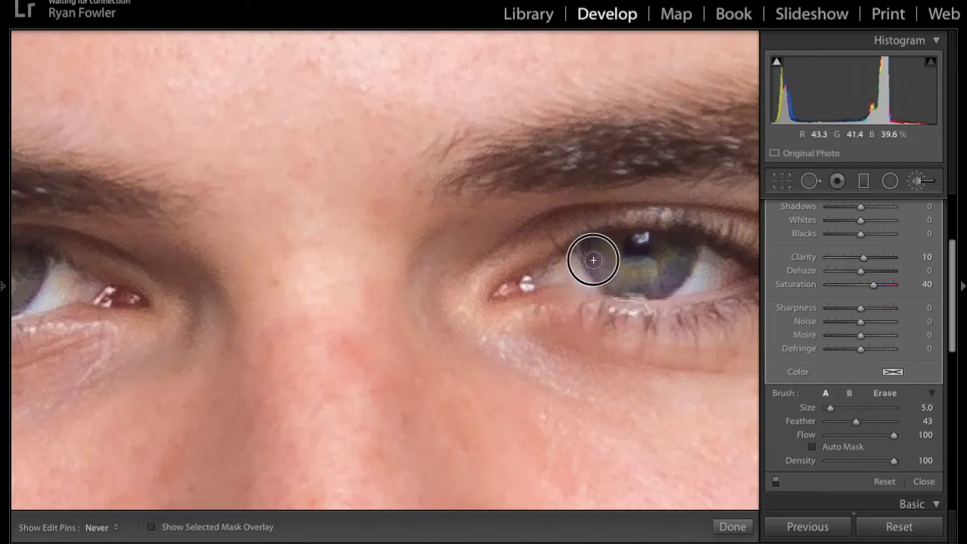
- Hide the edit pins and compare the whole portrait with the iris brush adjustment off and on
{"action": "key", "text": "h"}
{"action": "left_click_drag", "start_coordinate": [320, 186], "coordinate": [692, 166]}
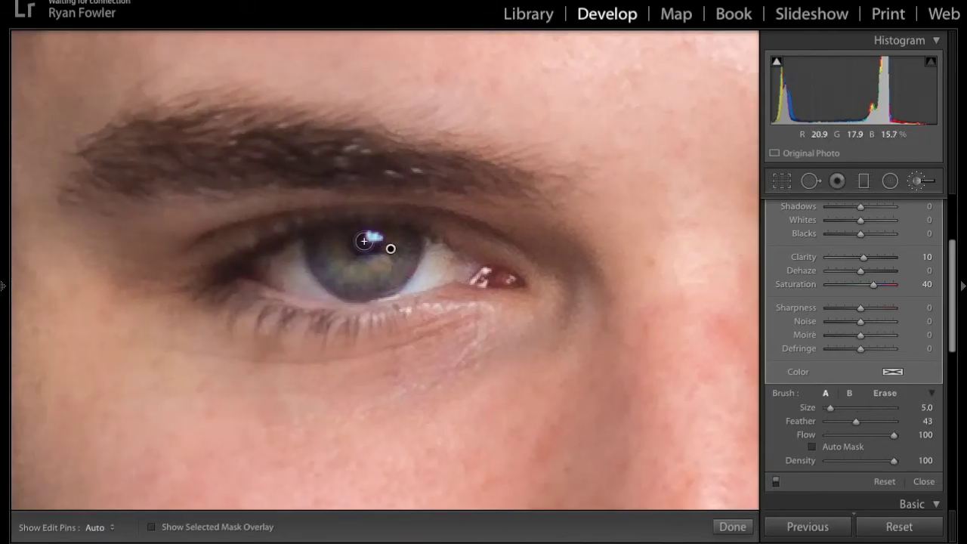
{"action": "left_click", "coordinate": [643, 308]}
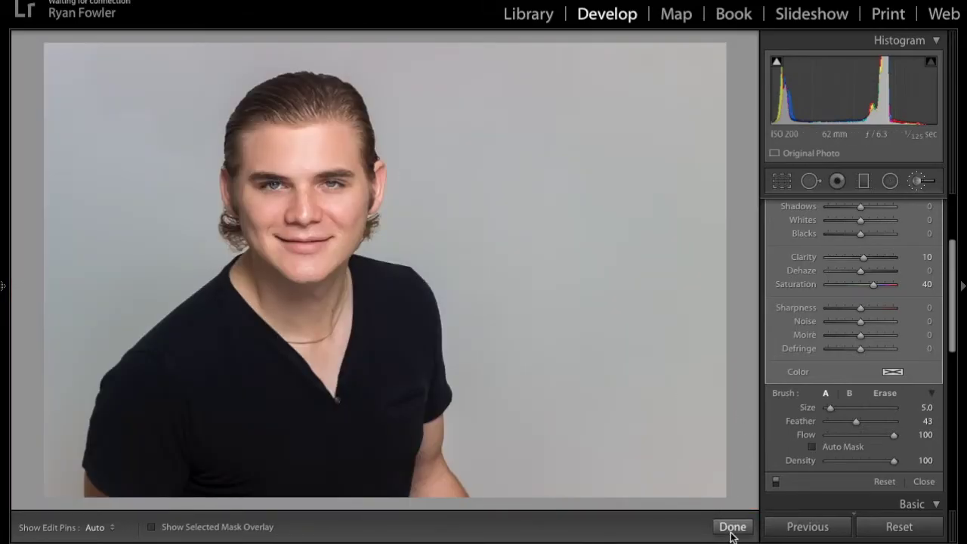
{"action": "key", "text": "h"}
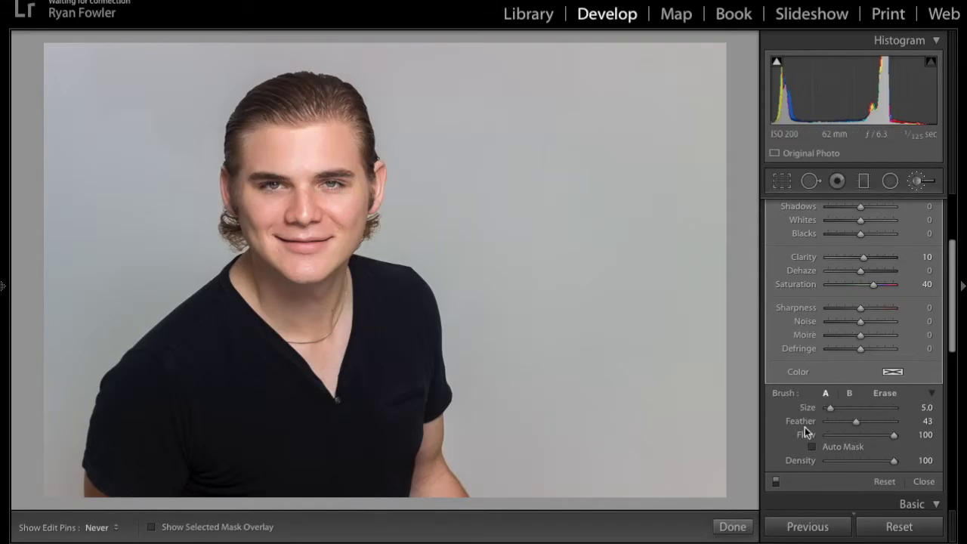
{"action": "left_click", "coordinate": [774, 481]}
{"action": "left_click", "coordinate": [776, 481]}
- Lower the Exposure of the iris brush adjustment to 0.28
{"action": "scroll", "coordinate": [917, 317], "scroll_direction": "up", "scroll_amount": 3}
{"action": "scroll", "coordinate": [916, 317], "scroll_direction": "up", "scroll_amount": 2}
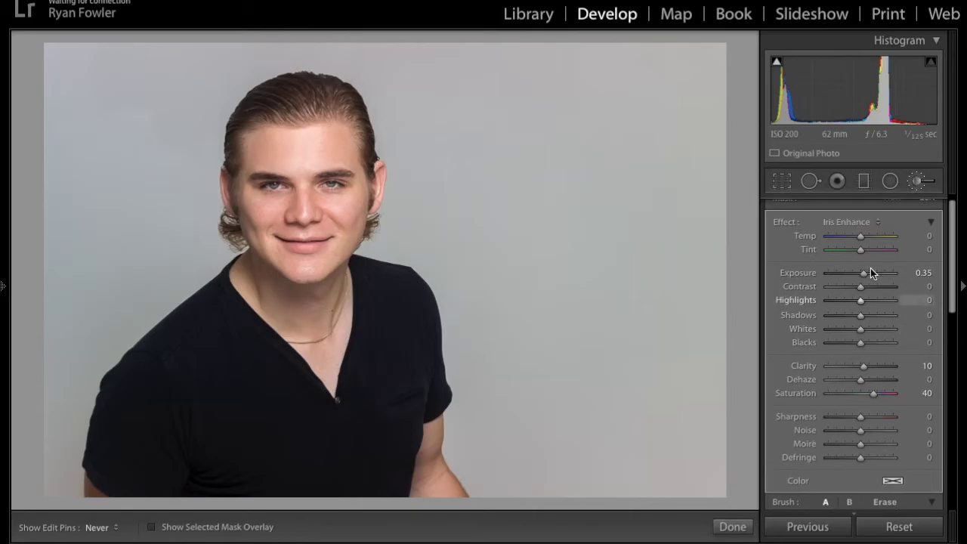
{"action": "left_click", "coordinate": [863, 275]}
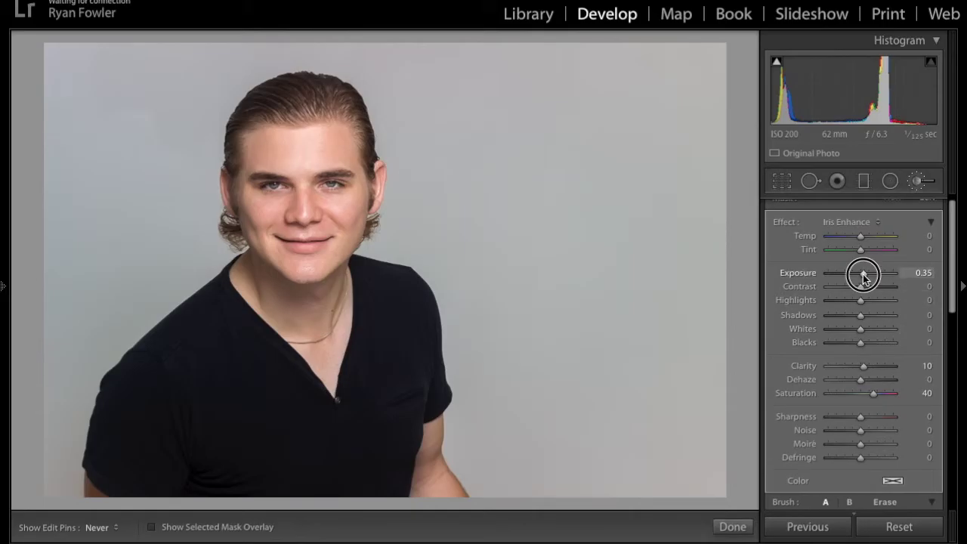
{"action": "left_click_drag", "start_coordinate": [863, 277], "coordinate": [862, 276]}
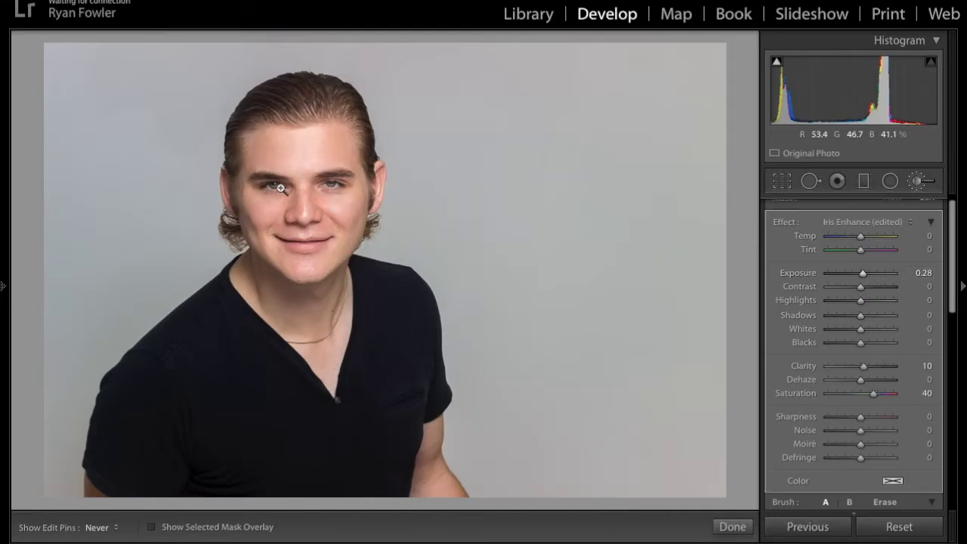
- Compare a close-up of the subject's right eye with the iris brush adjustment off and on
{"action": "key", "text": "z"}
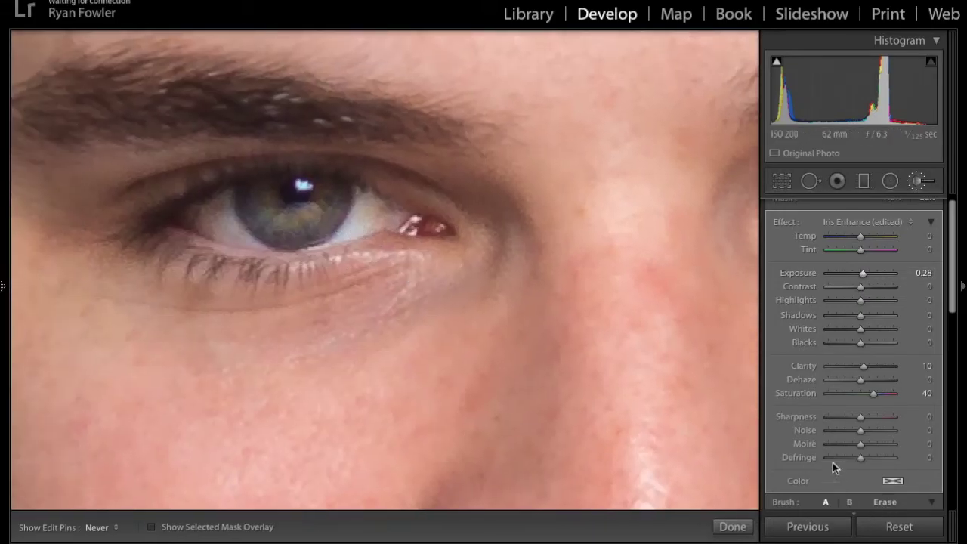
{"action": "scroll", "coordinate": [832, 462], "scroll_direction": "down", "scroll_amount": 3}
{"action": "scroll", "coordinate": [785, 505], "scroll_direction": "down", "scroll_amount": 2}
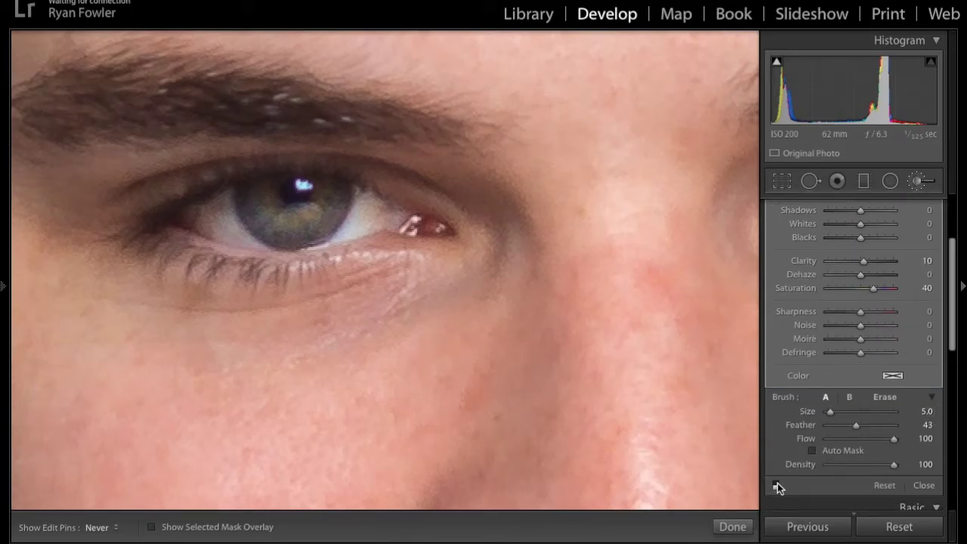
{"action": "left_click", "coordinate": [777, 484]}
{"action": "left_click", "coordinate": [777, 484]}
{"action": "left_click", "coordinate": [777, 484]}
- Start a new adjustment brush mask with the effect values reset, Whites at 11 and brush Feather at 19
{"action": "scroll", "coordinate": [802, 355], "scroll_direction": "up", "scroll_amount": 6}
{"action": "scroll", "coordinate": [802, 355], "scroll_direction": "down", "scroll_amount": 1}
{"action": "left_click", "coordinate": [891, 208]}
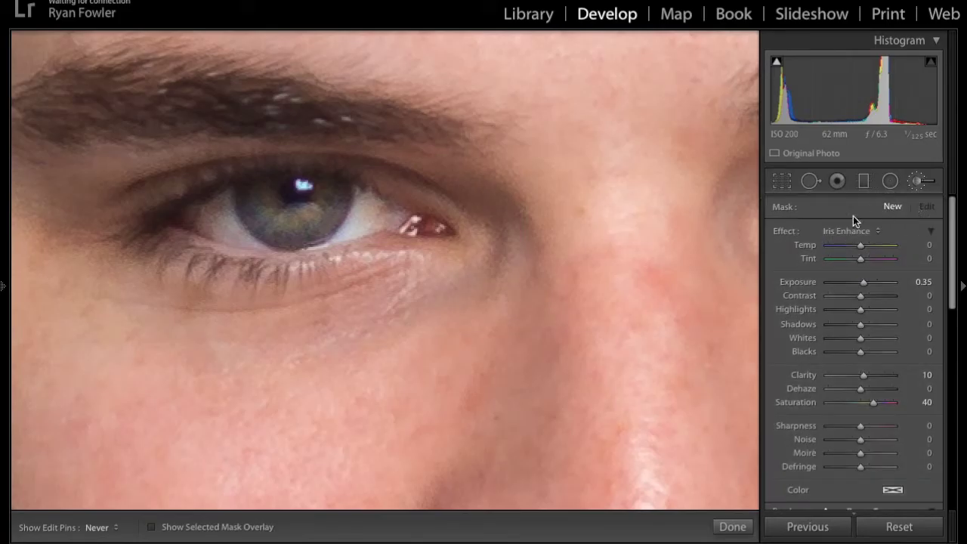
{"action": "double_click", "coordinate": [778, 235]}
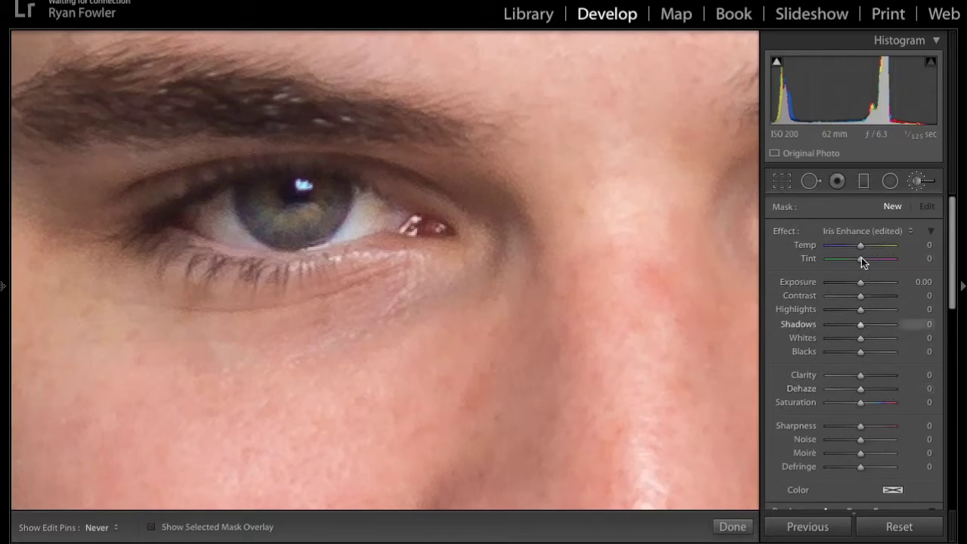
{"action": "left_click", "coordinate": [863, 339]}
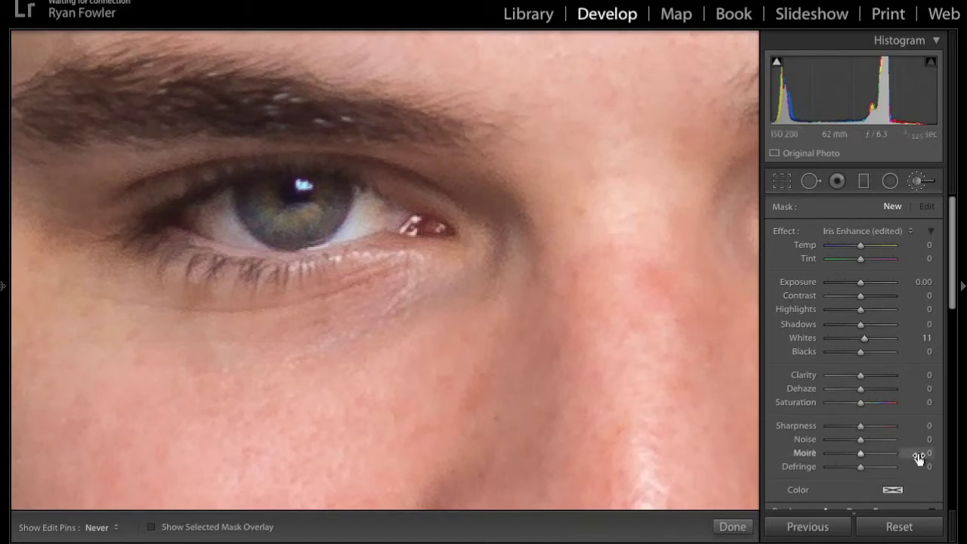
{"action": "scroll", "coordinate": [899, 412], "scroll_direction": "down", "scroll_amount": 3}
{"action": "left_click_drag", "start_coordinate": [856, 430], "coordinate": [839, 432]}
- Paint the white areas of the subject's right eye and raise the mask's Whites to 48
{"action": "mouse_move", "coordinate": [228, 192]}
{"action": "left_mouse_down"}
{"action": "mouse_move", "coordinate": [187, 220]}
{"action": "mouse_move", "coordinate": [206, 235]}
{"action": "mouse_move", "coordinate": [266, 248]}
{"action": "left_mouse_up"}
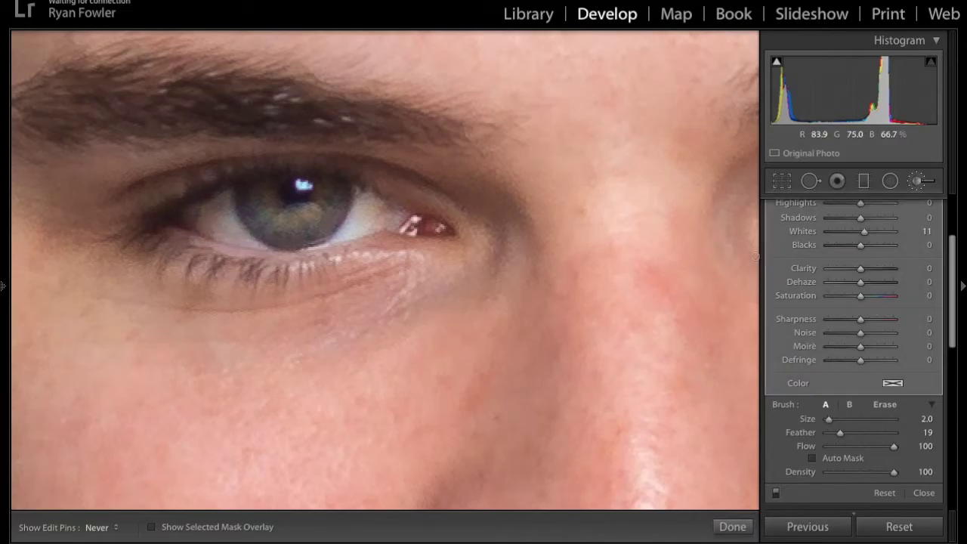
{"action": "left_click_drag", "start_coordinate": [870, 234], "coordinate": [876, 237]}
{"action": "mouse_move", "coordinate": [260, 243]}
{"action": "left_mouse_down"}
{"action": "mouse_move", "coordinate": [240, 228]}
{"action": "mouse_move", "coordinate": [230, 197]}
{"action": "mouse_move", "coordinate": [195, 211]}
{"action": "mouse_move", "coordinate": [233, 233]}
{"action": "mouse_move", "coordinate": [225, 204]}
{"action": "mouse_move", "coordinate": [207, 212]}
{"action": "mouse_move", "coordinate": [216, 222]}
{"action": "mouse_move", "coordinate": [207, 216]}
{"action": "mouse_move", "coordinate": [228, 229]}
{"action": "left_mouse_up"}
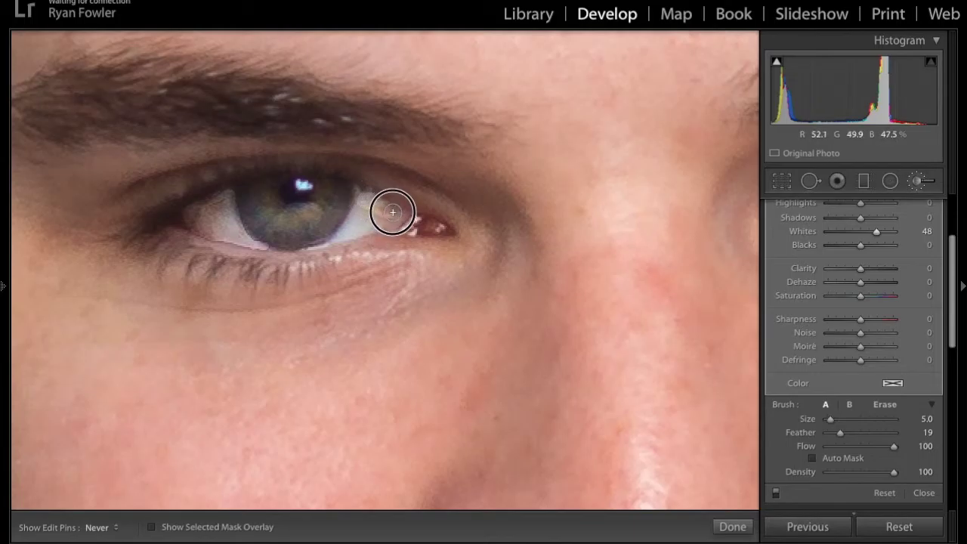
{"action": "left_click_drag", "start_coordinate": [390, 222], "coordinate": [356, 228]}
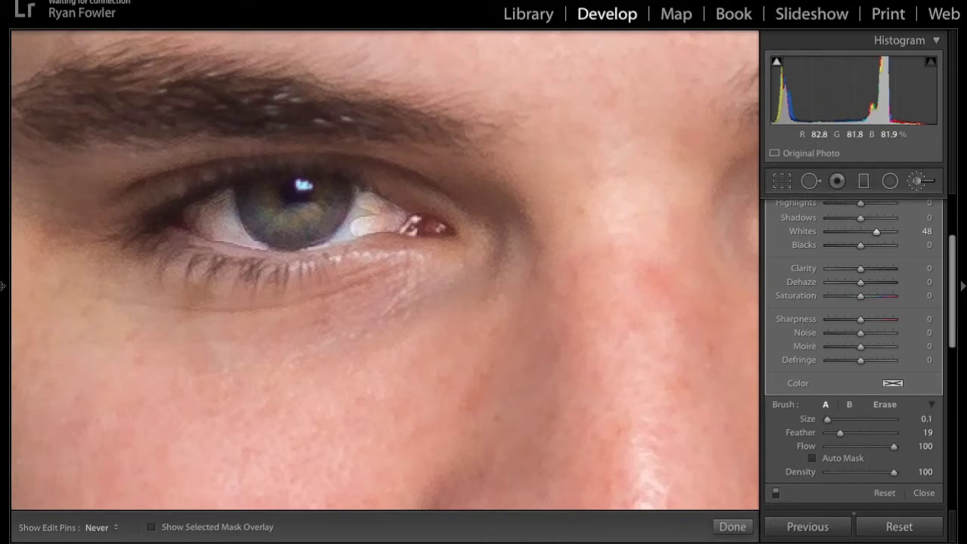
{"action": "mouse_move", "coordinate": [358, 233]}
{"action": "left_mouse_down"}
{"action": "mouse_move", "coordinate": [333, 241]}
{"action": "mouse_move", "coordinate": [358, 190]}
{"action": "mouse_move", "coordinate": [378, 207]}
{"action": "mouse_move", "coordinate": [347, 218]}
{"action": "mouse_move", "coordinate": [350, 231]}
{"action": "mouse_move", "coordinate": [371, 212]}
{"action": "mouse_move", "coordinate": [360, 218]}
{"action": "left_mouse_up"}
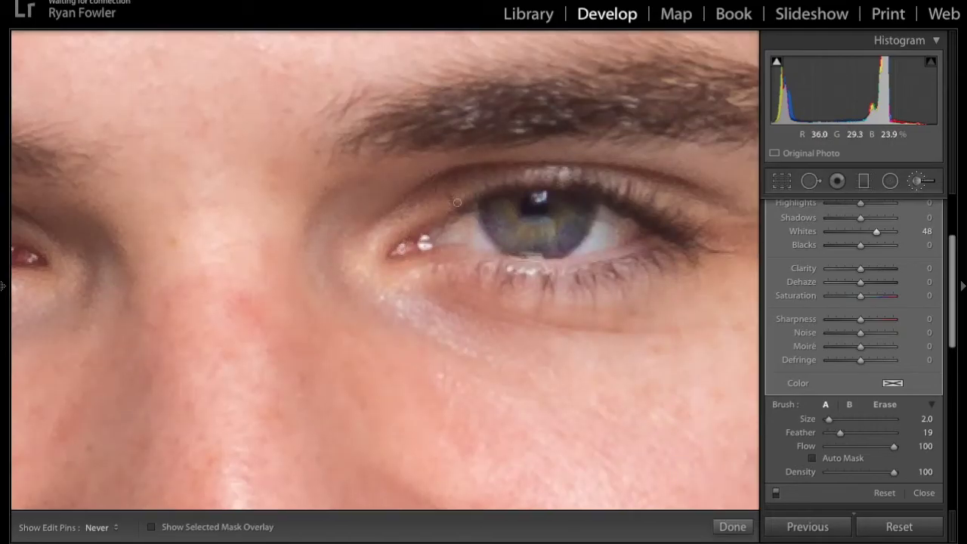
- Paint the brightening mask over the white areas on both sides of the subject's left iris
{"action": "mouse_move", "coordinate": [475, 209]}
{"action": "left_mouse_down"}
{"action": "mouse_move", "coordinate": [432, 238]}
{"action": "mouse_move", "coordinate": [503, 246]}
{"action": "mouse_move", "coordinate": [473, 209]}
{"action": "mouse_move", "coordinate": [444, 232]}
{"action": "mouse_move", "coordinate": [488, 242]}
{"action": "mouse_move", "coordinate": [470, 220]}
{"action": "mouse_move", "coordinate": [455, 236]}
{"action": "mouse_move", "coordinate": [478, 237]}
{"action": "mouse_move", "coordinate": [466, 233]}
{"action": "mouse_move", "coordinate": [467, 215]}
{"action": "mouse_move", "coordinate": [442, 240]}
{"action": "mouse_move", "coordinate": [466, 221]}
{"action": "left_mouse_up"}
{"action": "key", "text": "bracketleft"}
{"action": "key", "text": "bracketleft"}
{"action": "key", "text": "bracketleft"}
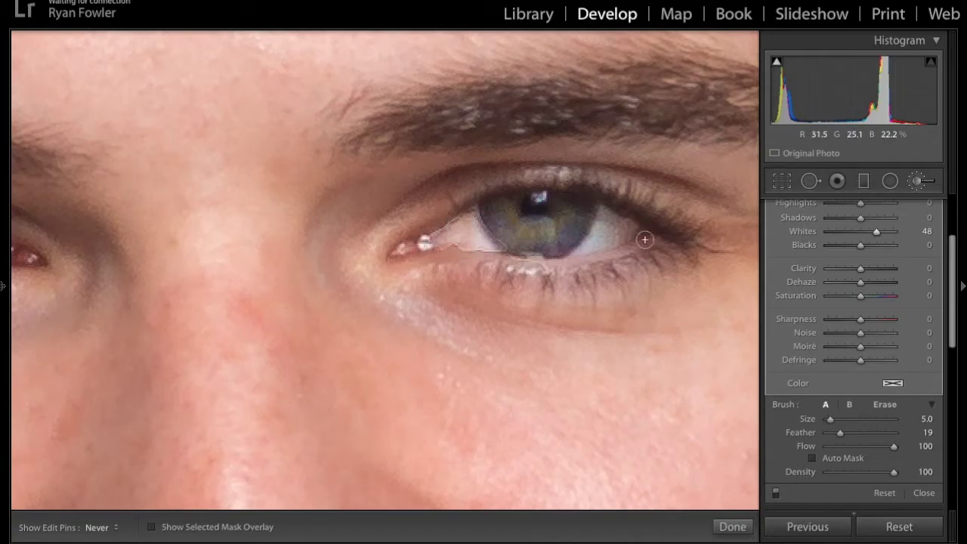
{"action": "mouse_move", "coordinate": [600, 206]}
{"action": "left_mouse_down"}
{"action": "mouse_move", "coordinate": [573, 251]}
{"action": "mouse_move", "coordinate": [643, 230]}
{"action": "mouse_move", "coordinate": [603, 206]}
{"action": "mouse_move", "coordinate": [631, 232]}
{"action": "mouse_move", "coordinate": [593, 239]}
{"action": "mouse_move", "coordinate": [609, 224]}
{"action": "mouse_move", "coordinate": [587, 245]}
{"action": "left_mouse_up"}
- Erase the whitening spill along the lower eyelid and iris edge of the subject's left eye with a Size 7 eraser
{"action": "key", "text": "alt"}
{"action": "left_click_drag", "start_coordinate": [456, 259], "coordinate": [490, 264]}
{"action": "left_click_drag", "start_coordinate": [512, 239], "coordinate": [491, 205]}
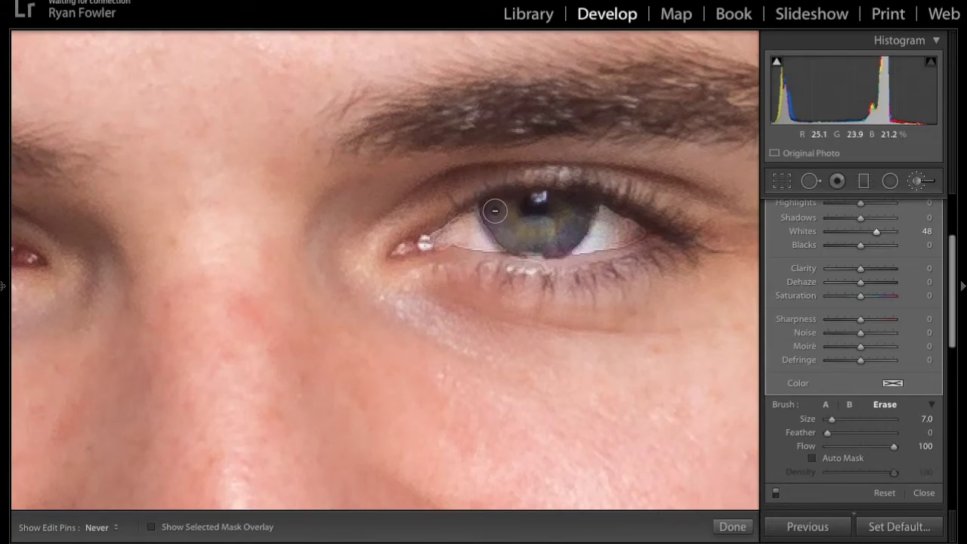
- Erase the whitening spill from the subject's left iris and lower lid, and touch up the inner corner of that eye
{"action": "left_click_drag", "start_coordinate": [552, 240], "coordinate": [585, 203]}
{"action": "mouse_move", "coordinate": [641, 253]}
{"action": "left_mouse_down"}
{"action": "mouse_move", "coordinate": [567, 264]}
{"action": "mouse_move", "coordinate": [541, 281]}
{"action": "left_mouse_up"}
{"action": "key", "text": "alt"}
{"action": "mouse_move", "coordinate": [450, 258]}
{"action": "left_mouse_down"}
{"action": "mouse_move", "coordinate": [427, 259]}
{"action": "mouse_move", "coordinate": [413, 236]}
{"action": "mouse_move", "coordinate": [468, 190]}
{"action": "left_mouse_up"}
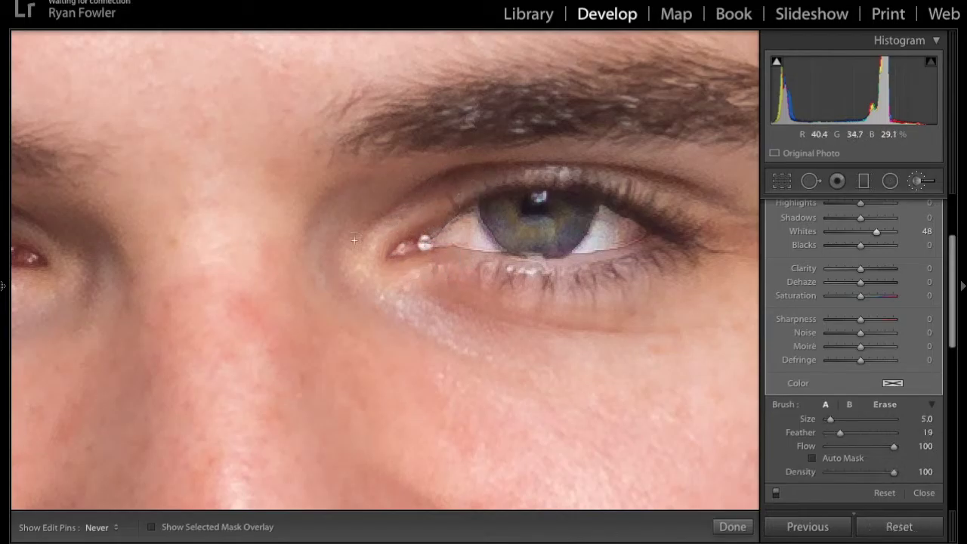
{"action": "left_click_drag", "start_coordinate": [258, 204], "coordinate": [595, 166]}
{"action": "left_click_drag", "start_coordinate": [496, 271], "coordinate": [406, 246]}
- Tone down the eye-white mask by setting Saturation to -6, Whites to 10 and Exposure to 0.06
{"action": "double_click", "coordinate": [876, 234]}
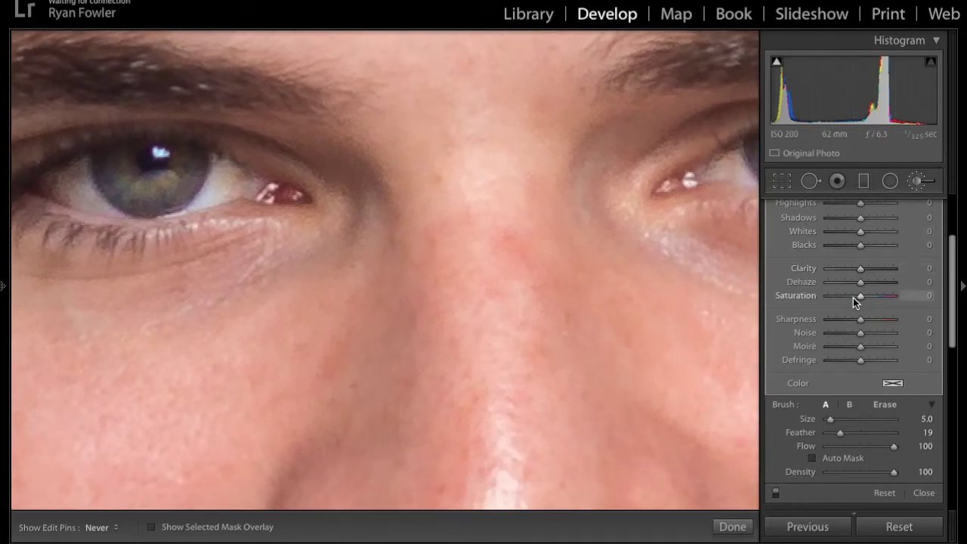
{"action": "left_click_drag", "start_coordinate": [852, 297], "coordinate": [857, 298]}
{"action": "scroll", "coordinate": [850, 223], "scroll_direction": "up", "scroll_amount": 1}
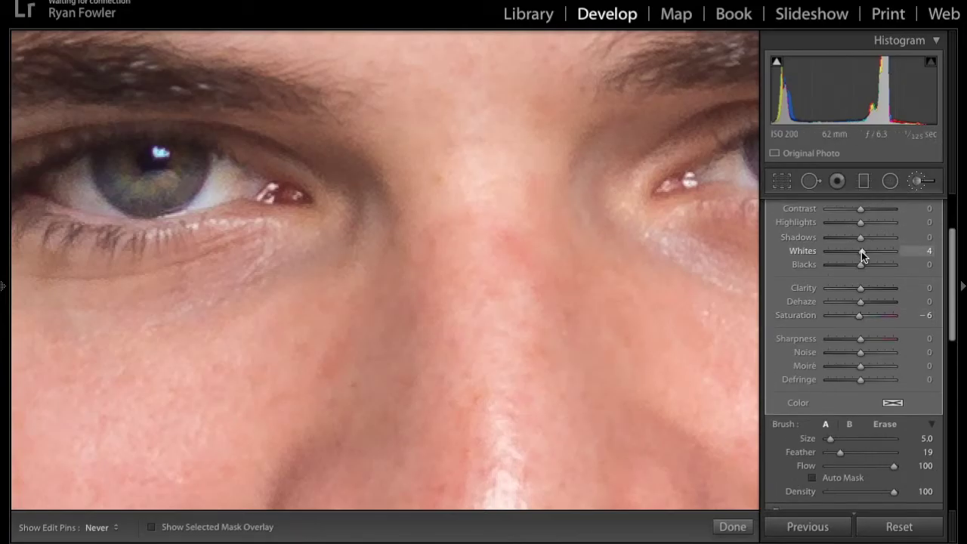
{"action": "scroll", "coordinate": [861, 252], "scroll_direction": "up", "scroll_amount": 4}
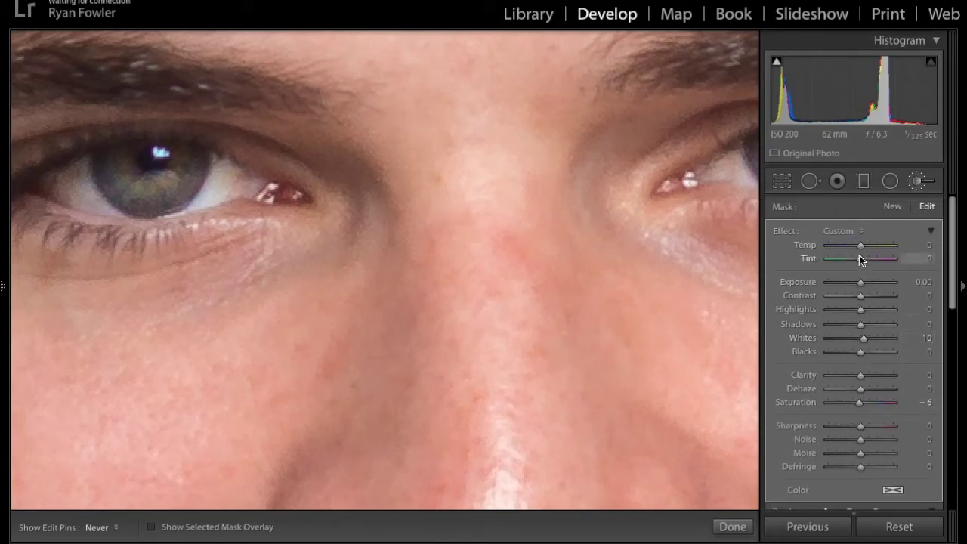
{"action": "left_click", "coordinate": [862, 283]}
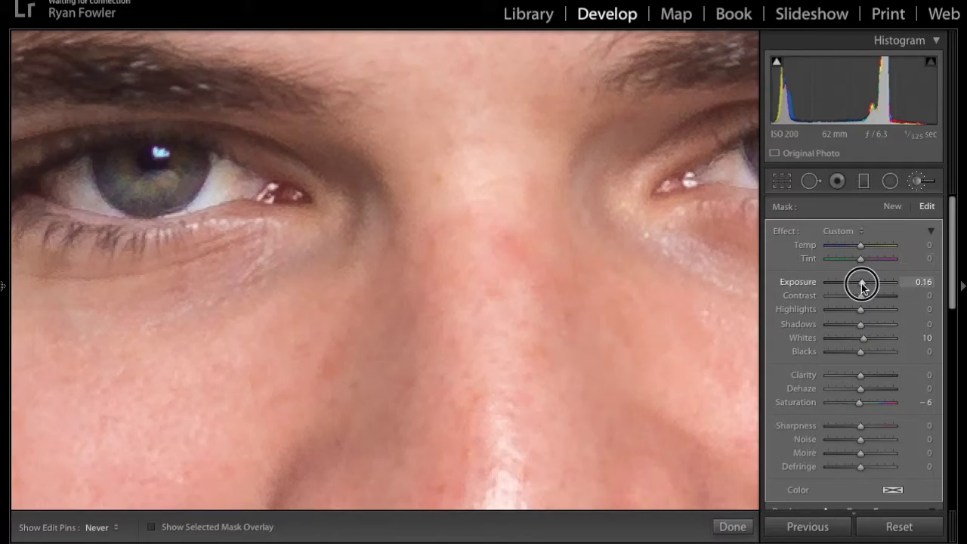
- Compare the whole retouched portrait with its original version by toggling the before and after views repeatedly
{"action": "left_click", "coordinate": [608, 241]}
{"action": "scroll", "coordinate": [895, 458], "scroll_direction": "down", "scroll_amount": 5}
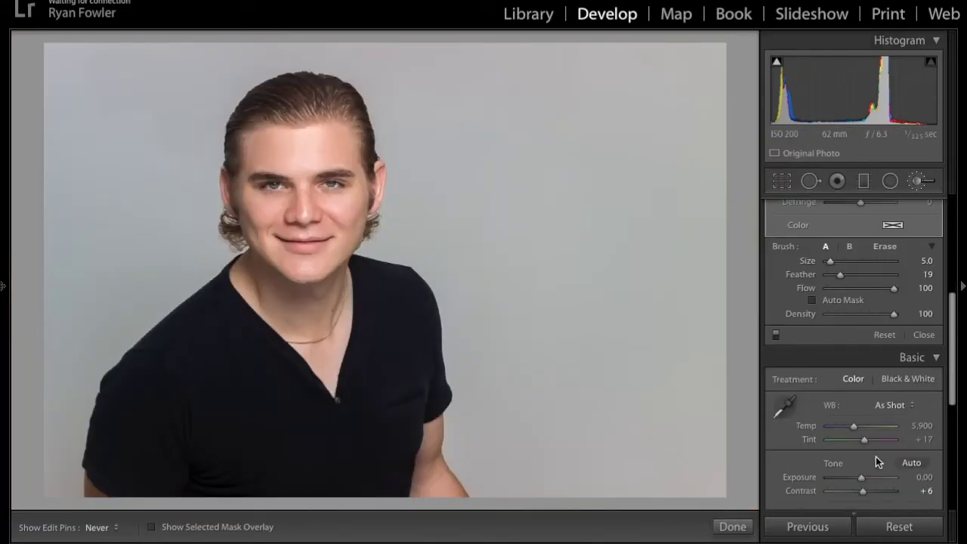
{"action": "scroll", "coordinate": [775, 306], "scroll_direction": "up", "scroll_amount": 4}
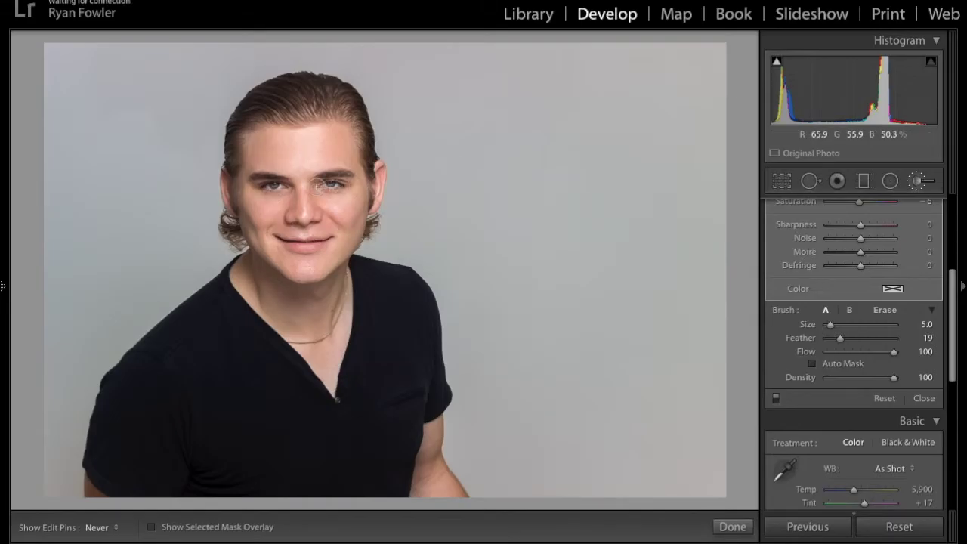
{"action": "key", "text": "backslash"}
{"action": "key", "text": "backslash"}
{"action": "key", "text": "backslash"}
{"action": "key", "text": "backslash"}
{"action": "key", "text": "backslash"}
{"action": "key", "text": "backslash"}
{"action": "key", "text": "backslash"}
{"action": "key", "text": "backslash"}
{"action": "key", "text": "backslash"}
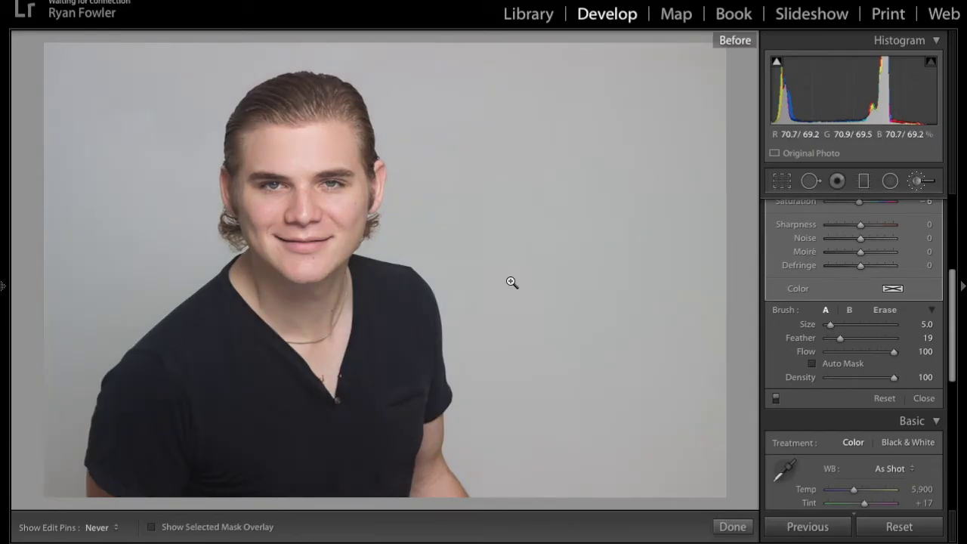
{"action": "key", "text": "backslash"}
{"action": "key", "text": "backslash"}
{"action": "key", "text": "backslash"}
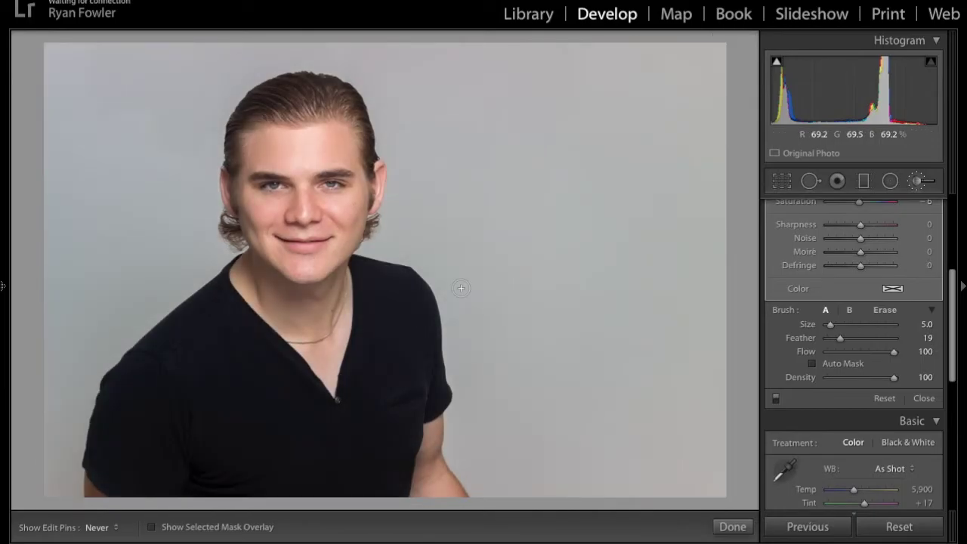
- Start a new adjustment brush mask over the face using the Soften Skin effect preset
{"action": "scroll", "coordinate": [882, 282], "scroll_direction": "up", "scroll_amount": 6}
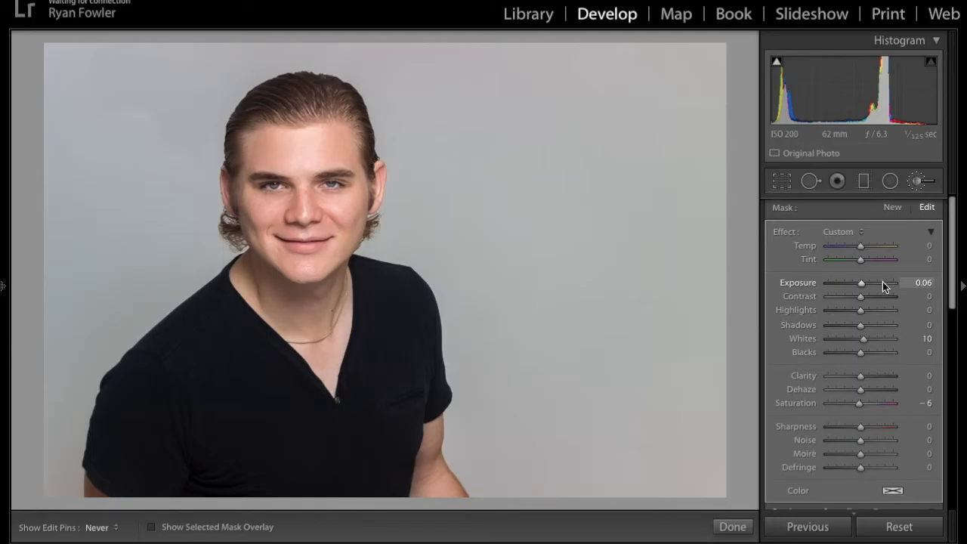
{"action": "left_click", "coordinate": [299, 161]}
{"action": "key", "text": "ctrl+minus"}
{"action": "key", "text": "ctrl+minus"}
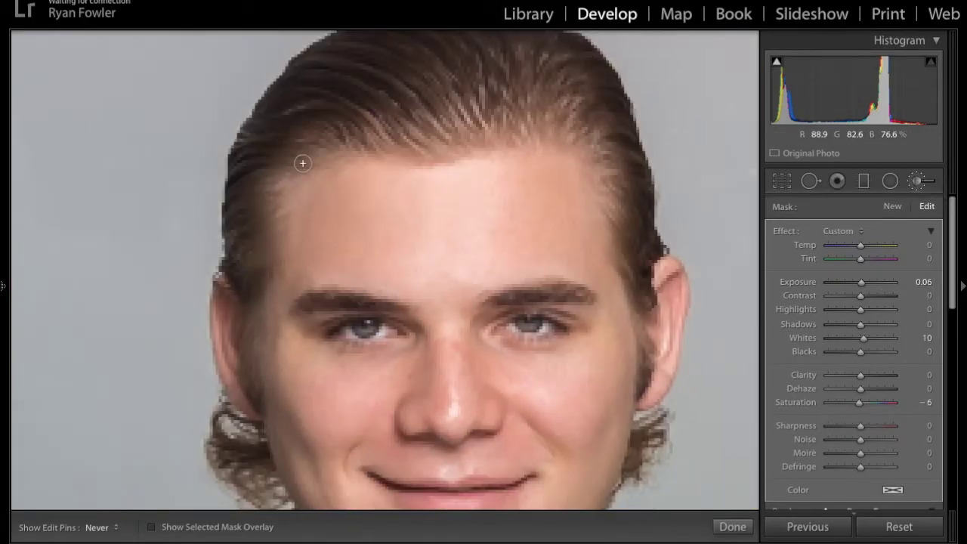
{"action": "left_click_drag", "start_coordinate": [502, 272], "coordinate": [452, 184]}
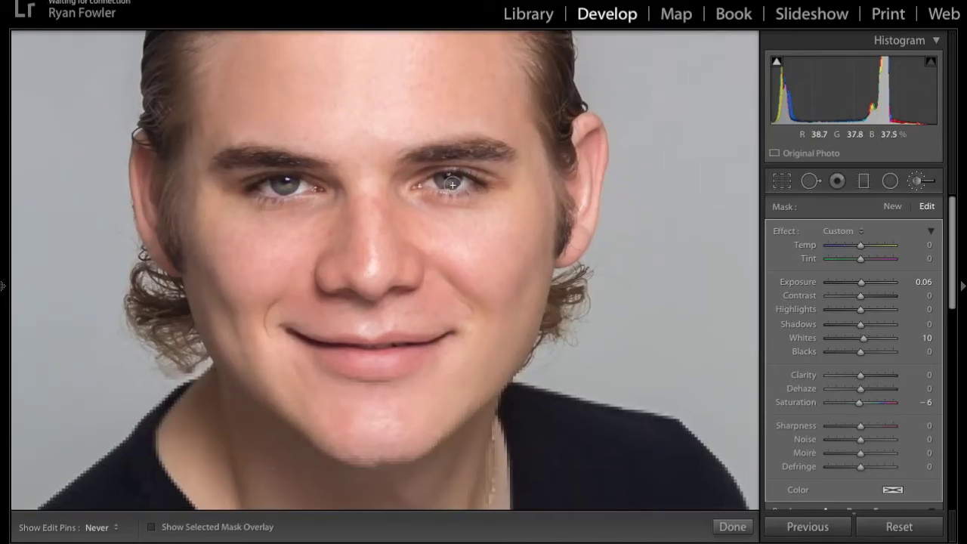
{"action": "left_click", "coordinate": [891, 205]}
{"action": "left_click", "coordinate": [850, 228]}
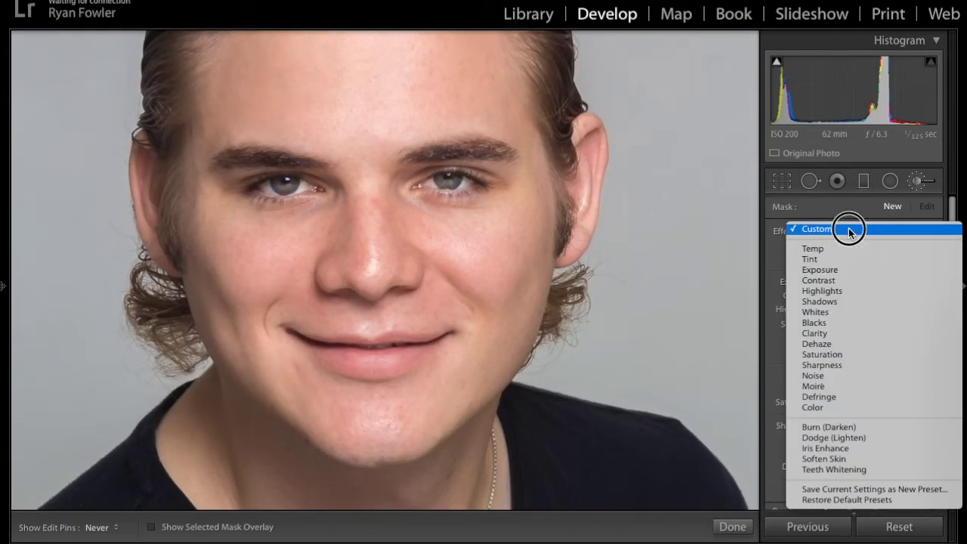
{"action": "left_click", "coordinate": [836, 458]}
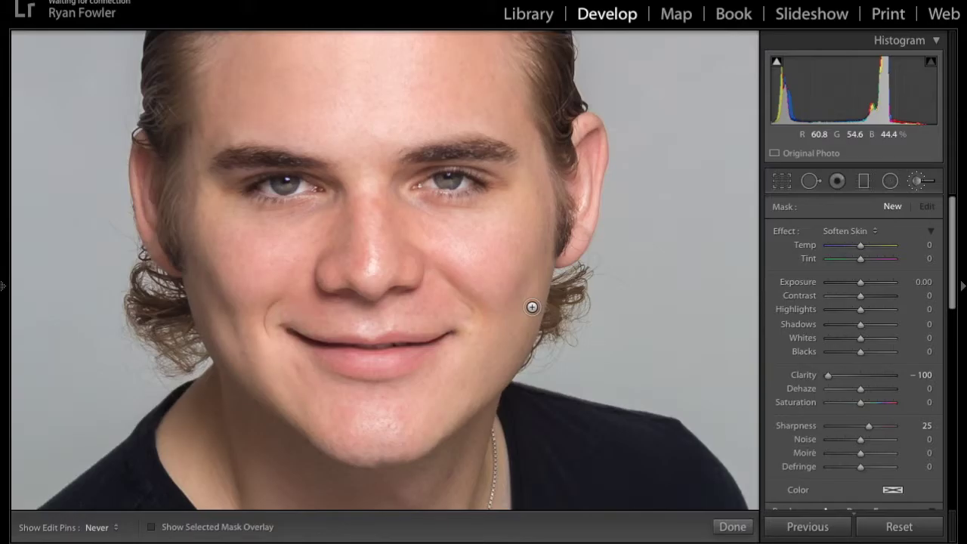
- Show the selected mask overlay and paint the Soften Skin mask across the whole forehead up to the hairline
{"action": "left_click_drag", "start_coordinate": [385, 120], "coordinate": [428, 250]}
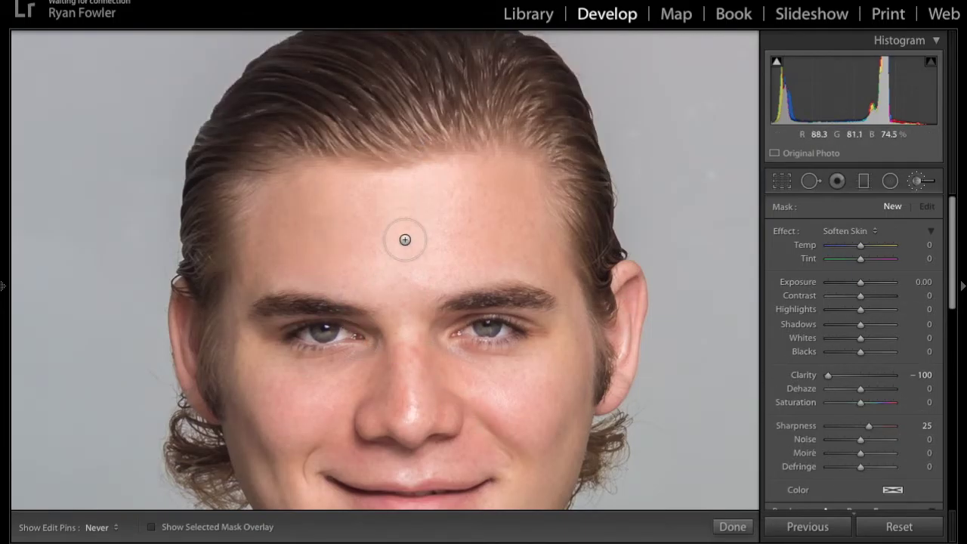
{"action": "key", "text": "o"}
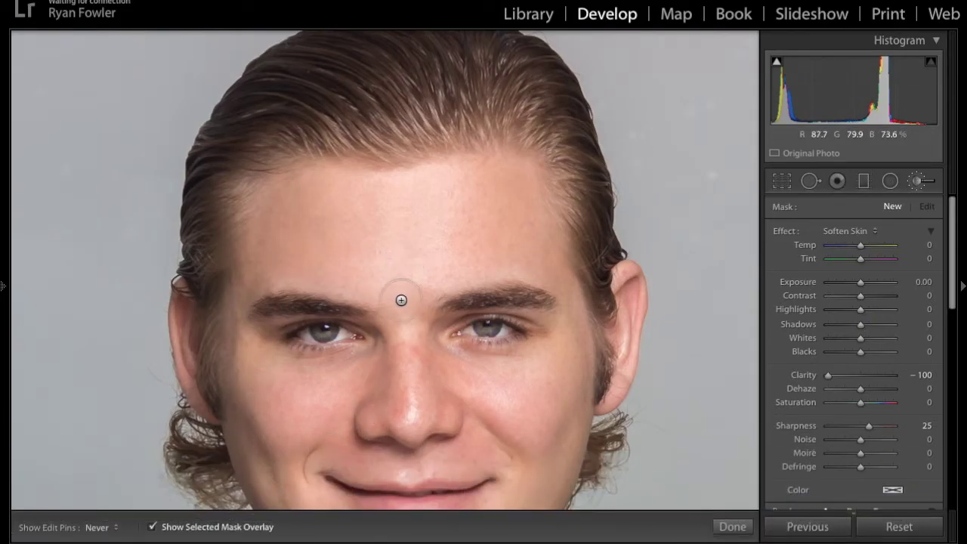
{"action": "mouse_move", "coordinate": [403, 304]}
{"action": "left_mouse_down"}
{"action": "mouse_move", "coordinate": [431, 268]}
{"action": "mouse_move", "coordinate": [539, 247]}
{"action": "mouse_move", "coordinate": [538, 216]}
{"action": "mouse_move", "coordinate": [517, 179]}
{"action": "mouse_move", "coordinate": [419, 191]}
{"action": "mouse_move", "coordinate": [325, 185]}
{"action": "mouse_move", "coordinate": [263, 232]}
{"action": "mouse_move", "coordinate": [255, 282]}
{"action": "mouse_move", "coordinate": [293, 266]}
{"action": "mouse_move", "coordinate": [402, 302]}
{"action": "mouse_move", "coordinate": [372, 278]}
{"action": "mouse_move", "coordinate": [329, 268]}
{"action": "mouse_move", "coordinate": [284, 276]}
{"action": "mouse_move", "coordinate": [282, 231]}
{"action": "mouse_move", "coordinate": [317, 217]}
{"action": "mouse_move", "coordinate": [497, 215]}
{"action": "mouse_move", "coordinate": [306, 228]}
{"action": "mouse_move", "coordinate": [528, 228]}
{"action": "mouse_move", "coordinate": [372, 246]}
{"action": "mouse_move", "coordinate": [421, 256]}
{"action": "mouse_move", "coordinate": [366, 260]}
{"action": "left_mouse_up"}
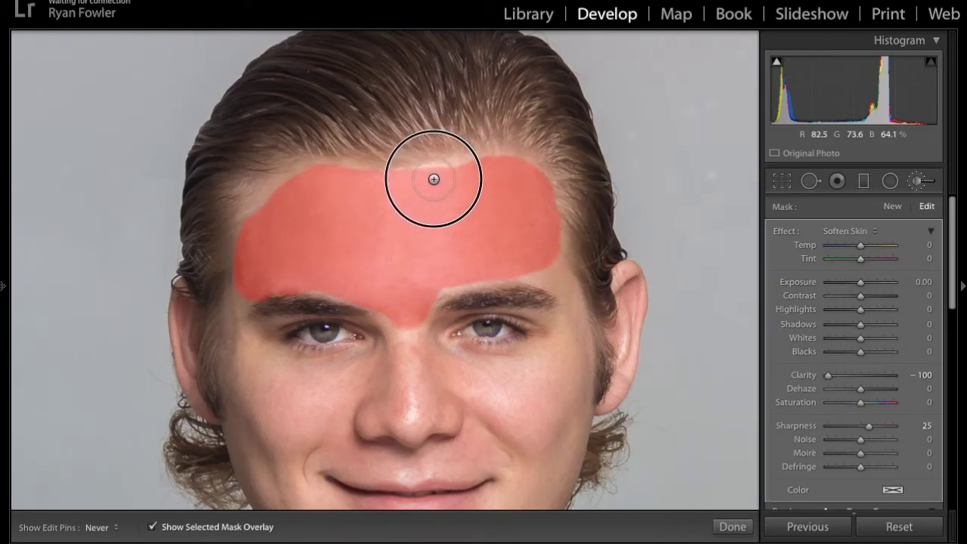
{"action": "left_click_drag", "start_coordinate": [298, 185], "coordinate": [259, 199]}
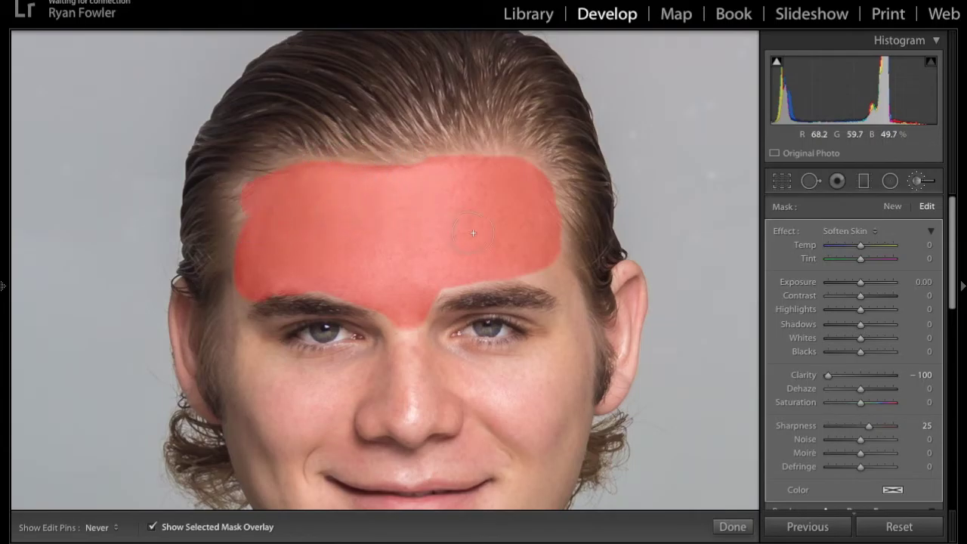
- Extend the skin-softening mask around the eyes and over the temples, nose, cheeks, upper lip and chin, avoiding eyes and lips
{"action": "mouse_move", "coordinate": [532, 265]}
{"action": "left_mouse_down"}
{"action": "mouse_move", "coordinate": [548, 265]}
{"action": "mouse_move", "coordinate": [578, 324]}
{"action": "mouse_move", "coordinate": [576, 376]}
{"action": "mouse_move", "coordinate": [561, 345]}
{"action": "mouse_move", "coordinate": [544, 364]}
{"action": "mouse_move", "coordinate": [486, 367]}
{"action": "mouse_move", "coordinate": [418, 345]}
{"action": "mouse_move", "coordinate": [406, 302]}
{"action": "mouse_move", "coordinate": [453, 259]}
{"action": "mouse_move", "coordinate": [516, 264]}
{"action": "left_mouse_up"}
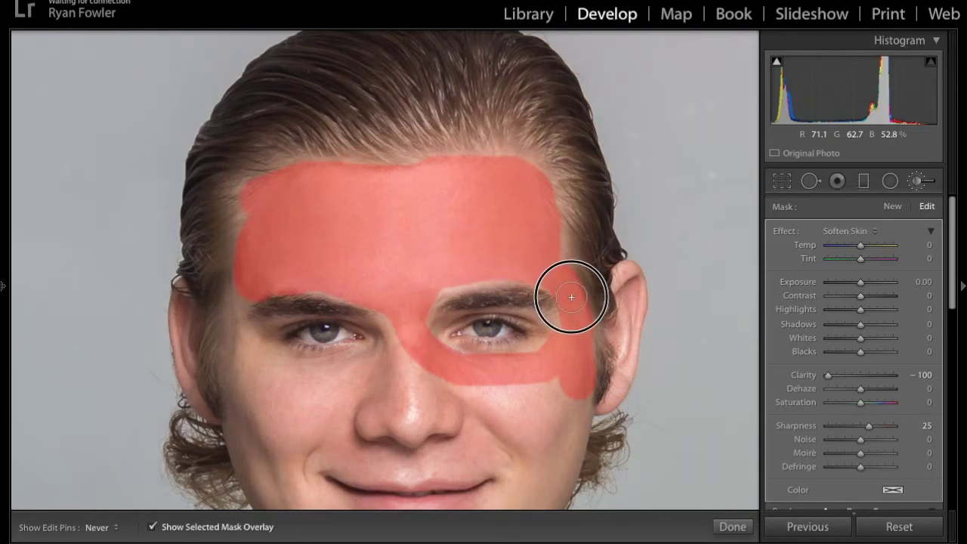
{"action": "mouse_move", "coordinate": [554, 336]}
{"action": "left_mouse_down"}
{"action": "mouse_move", "coordinate": [511, 365]}
{"action": "mouse_move", "coordinate": [431, 367]}
{"action": "mouse_move", "coordinate": [401, 353]}
{"action": "mouse_move", "coordinate": [391, 324]}
{"action": "mouse_move", "coordinate": [390, 340]}
{"action": "mouse_move", "coordinate": [363, 365]}
{"action": "mouse_move", "coordinate": [288, 366]}
{"action": "mouse_move", "coordinate": [234, 340]}
{"action": "mouse_move", "coordinate": [238, 289]}
{"action": "mouse_move", "coordinate": [236, 387]}
{"action": "mouse_move", "coordinate": [254, 444]}
{"action": "mouse_move", "coordinate": [259, 369]}
{"action": "mouse_move", "coordinate": [386, 375]}
{"action": "mouse_move", "coordinate": [309, 393]}
{"action": "mouse_move", "coordinate": [245, 389]}
{"action": "mouse_move", "coordinate": [410, 401]}
{"action": "mouse_move", "coordinate": [355, 401]}
{"action": "mouse_move", "coordinate": [414, 169]}
{"action": "mouse_move", "coordinate": [543, 181]}
{"action": "mouse_move", "coordinate": [544, 226]}
{"action": "mouse_move", "coordinate": [516, 291]}
{"action": "mouse_move", "coordinate": [482, 328]}
{"action": "mouse_move", "coordinate": [398, 373]}
{"action": "mouse_move", "coordinate": [450, 357]}
{"action": "mouse_move", "coordinate": [461, 349]}
{"action": "mouse_move", "coordinate": [388, 388]}
{"action": "mouse_move", "coordinate": [395, 380]}
{"action": "mouse_move", "coordinate": [330, 369]}
{"action": "mouse_move", "coordinate": [224, 283]}
{"action": "mouse_move", "coordinate": [201, 207]}
{"action": "mouse_move", "coordinate": [205, 219]}
{"action": "mouse_move", "coordinate": [320, 202]}
{"action": "mouse_move", "coordinate": [388, 205]}
{"action": "mouse_move", "coordinate": [265, 211]}
{"action": "mouse_move", "coordinate": [399, 209]}
{"action": "mouse_move", "coordinate": [407, 187]}
{"action": "mouse_move", "coordinate": [524, 199]}
{"action": "mouse_move", "coordinate": [392, 201]}
{"action": "mouse_move", "coordinate": [520, 227]}
{"action": "left_mouse_up"}
{"action": "mouse_move", "coordinate": [478, 315]}
{"action": "left_mouse_down"}
{"action": "mouse_move", "coordinate": [521, 218]}
{"action": "mouse_move", "coordinate": [485, 274]}
{"action": "mouse_move", "coordinate": [416, 338]}
{"action": "mouse_move", "coordinate": [357, 353]}
{"action": "mouse_move", "coordinate": [409, 365]}
{"action": "mouse_move", "coordinate": [481, 326]}
{"action": "mouse_move", "coordinate": [503, 283]}
{"action": "mouse_move", "coordinate": [491, 251]}
{"action": "mouse_move", "coordinate": [281, 232]}
{"action": "mouse_move", "coordinate": [263, 241]}
{"action": "mouse_move", "coordinate": [263, 298]}
{"action": "mouse_move", "coordinate": [287, 295]}
{"action": "mouse_move", "coordinate": [269, 265]}
{"action": "mouse_move", "coordinate": [293, 241]}
{"action": "mouse_move", "coordinate": [352, 252]}
{"action": "mouse_move", "coordinate": [436, 244]}
{"action": "mouse_move", "coordinate": [470, 253]}
{"action": "mouse_move", "coordinate": [486, 271]}
{"action": "mouse_move", "coordinate": [459, 305]}
{"action": "mouse_move", "coordinate": [398, 334]}
{"action": "mouse_move", "coordinate": [334, 333]}
{"action": "mouse_move", "coordinate": [290, 295]}
{"action": "mouse_move", "coordinate": [339, 334]}
{"action": "mouse_move", "coordinate": [375, 345]}
{"action": "mouse_move", "coordinate": [317, 340]}
{"action": "mouse_move", "coordinate": [373, 345]}
{"action": "mouse_move", "coordinate": [424, 325]}
{"action": "mouse_move", "coordinate": [453, 308]}
{"action": "mouse_move", "coordinate": [487, 260]}
{"action": "mouse_move", "coordinate": [471, 295]}
{"action": "mouse_move", "coordinate": [417, 327]}
{"action": "mouse_move", "coordinate": [344, 332]}
{"action": "mouse_move", "coordinate": [288, 297]}
{"action": "mouse_move", "coordinate": [262, 260]}
{"action": "mouse_move", "coordinate": [274, 241]}
{"action": "mouse_move", "coordinate": [337, 257]}
{"action": "mouse_move", "coordinate": [306, 248]}
{"action": "mouse_move", "coordinate": [445, 242]}
{"action": "left_mouse_up"}
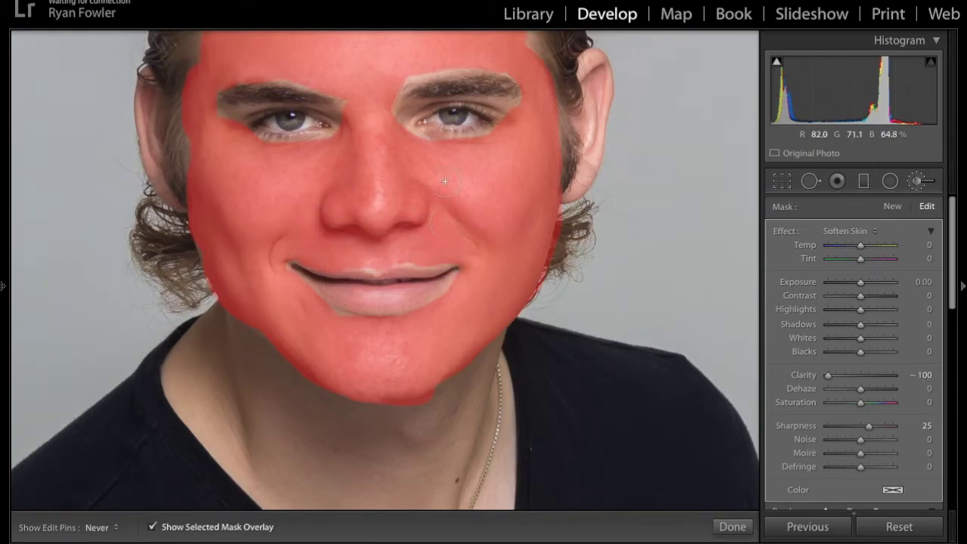
- Fill the gaps in the skin-softening mask on the upper eyelids and around the inner end of the subject's left eyebrow
{"action": "left_click_drag", "start_coordinate": [519, 80], "coordinate": [487, 246]}
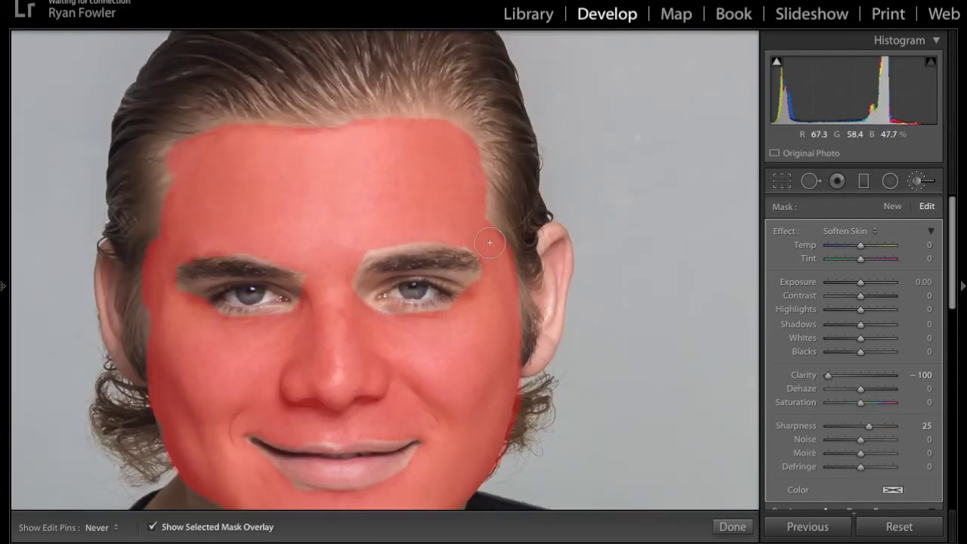
{"action": "scroll", "coordinate": [468, 211], "scroll_direction": "up", "scroll_amount": 3}
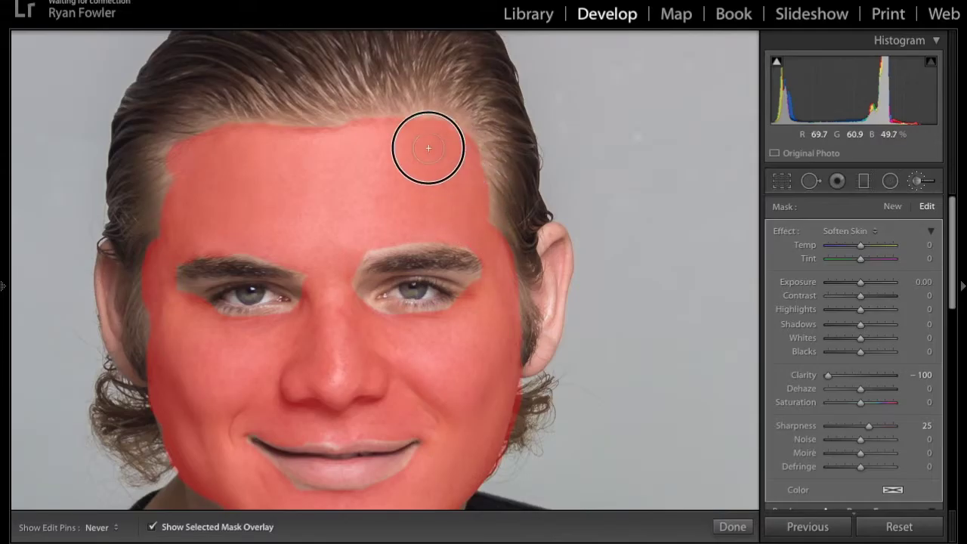
{"action": "left_click_drag", "start_coordinate": [226, 219], "coordinate": [267, 126]}
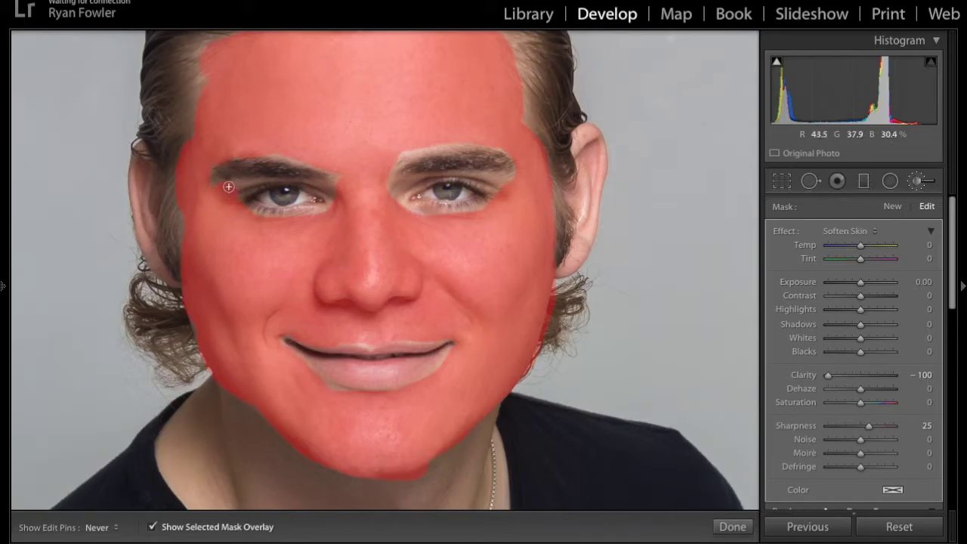
{"action": "left_click_drag", "start_coordinate": [255, 183], "coordinate": [226, 201]}
{"action": "mouse_move", "coordinate": [516, 181]}
{"action": "left_mouse_down"}
{"action": "mouse_move", "coordinate": [472, 175]}
{"action": "mouse_move", "coordinate": [497, 193]}
{"action": "left_mouse_up"}
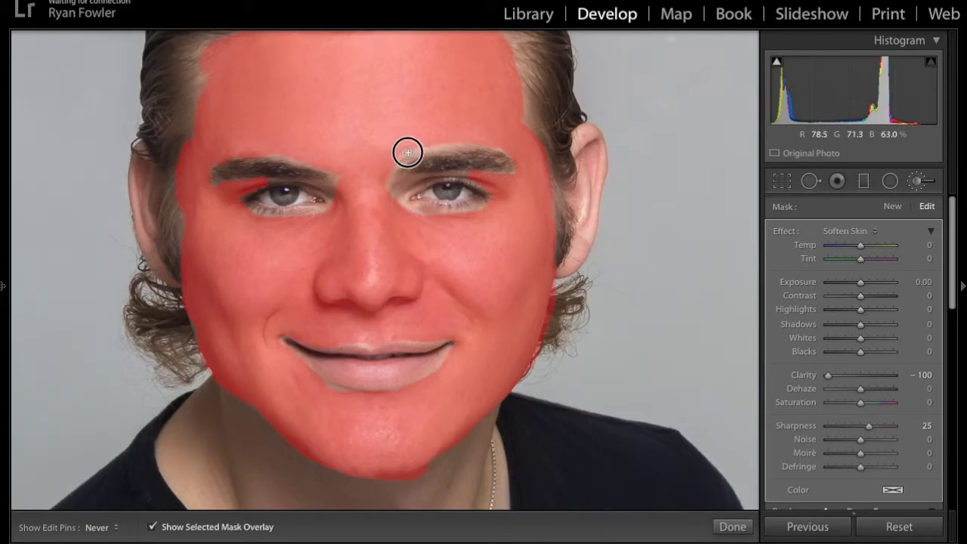
{"action": "left_click_drag", "start_coordinate": [390, 158], "coordinate": [405, 194]}
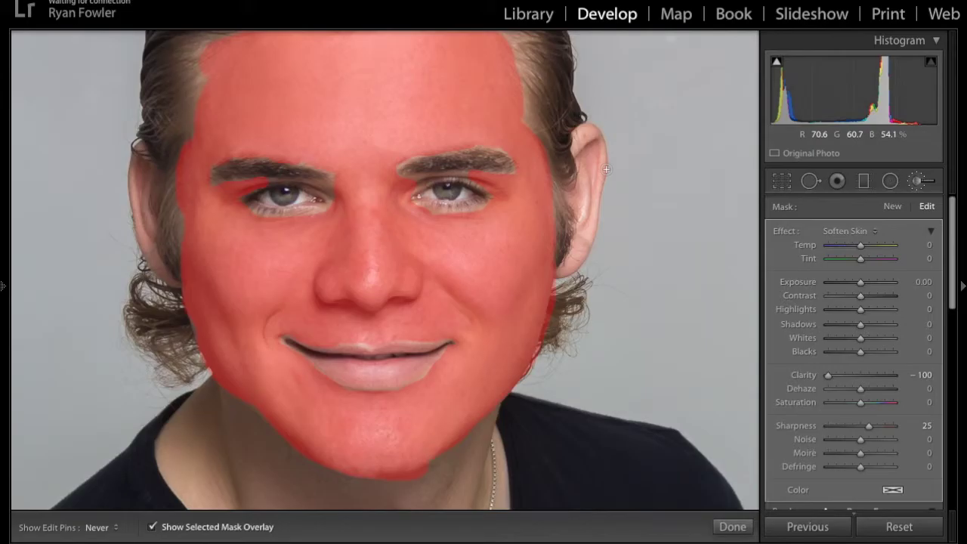
- Hide the mask overlay and touch up the skin softening around the inner corners and lids of both eyes
{"action": "key", "text": "o"}
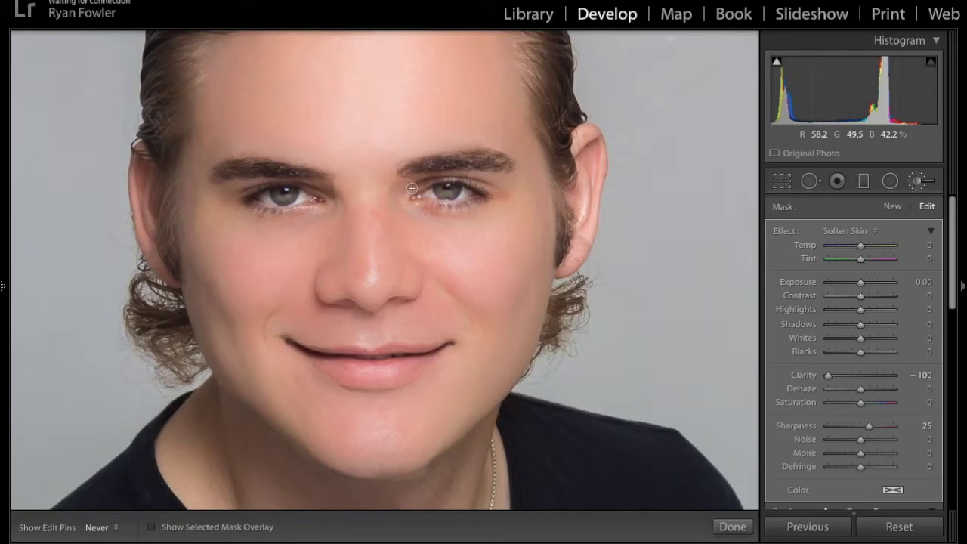
{"action": "scroll", "coordinate": [421, 179], "scroll_direction": "up", "scroll_amount": 4}
{"action": "mouse_move", "coordinate": [426, 177]}
{"action": "left_mouse_down"}
{"action": "mouse_move", "coordinate": [462, 173]}
{"action": "mouse_move", "coordinate": [490, 187]}
{"action": "mouse_move", "coordinate": [470, 172]}
{"action": "mouse_move", "coordinate": [434, 173]}
{"action": "mouse_move", "coordinate": [384, 197]}
{"action": "left_mouse_up"}
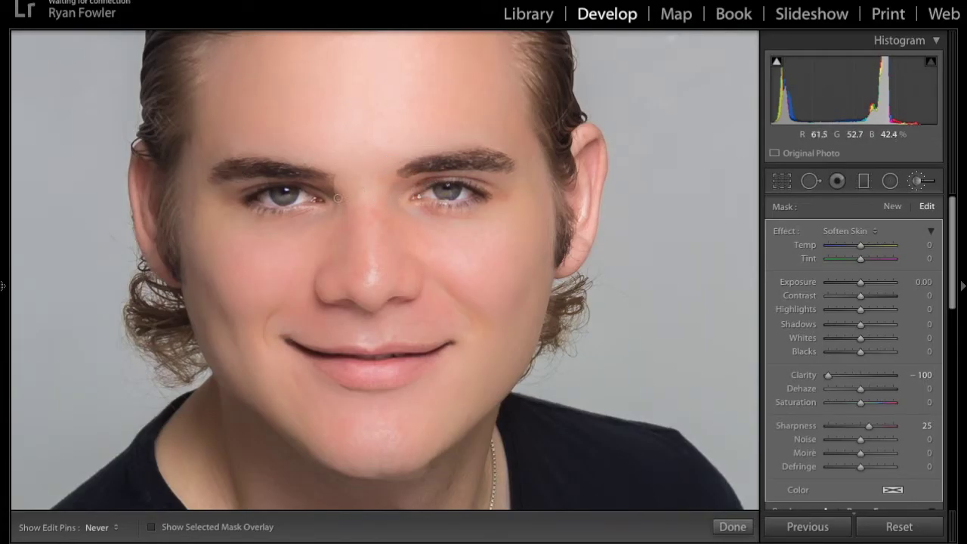
{"action": "mouse_move", "coordinate": [330, 192]}
{"action": "left_mouse_down"}
{"action": "mouse_move", "coordinate": [311, 184]}
{"action": "mouse_move", "coordinate": [328, 205]}
{"action": "mouse_move", "coordinate": [312, 207]}
{"action": "mouse_move", "coordinate": [322, 185]}
{"action": "mouse_move", "coordinate": [268, 179]}
{"action": "mouse_move", "coordinate": [231, 195]}
{"action": "mouse_move", "coordinate": [261, 181]}
{"action": "left_mouse_up"}
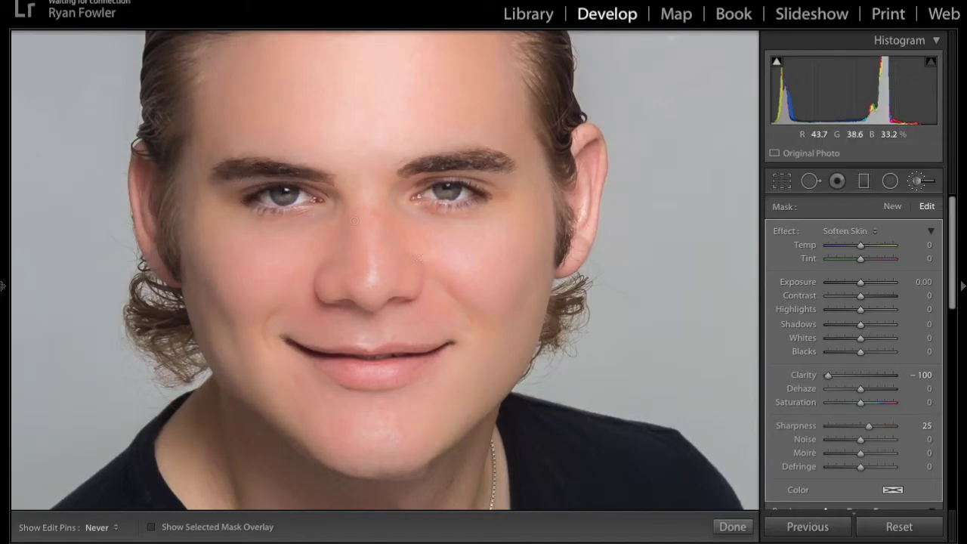
- Weaken the skin softening by setting the mask's Clarity to -43, checking the face close up and in the full portrait
{"action": "left_click", "coordinate": [393, 292]}
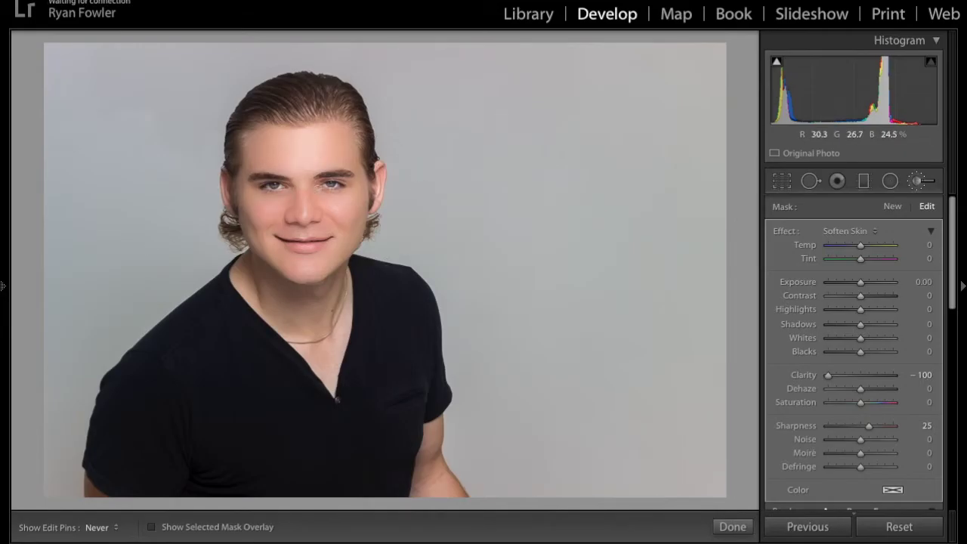
{"action": "left_click", "coordinate": [311, 205]}
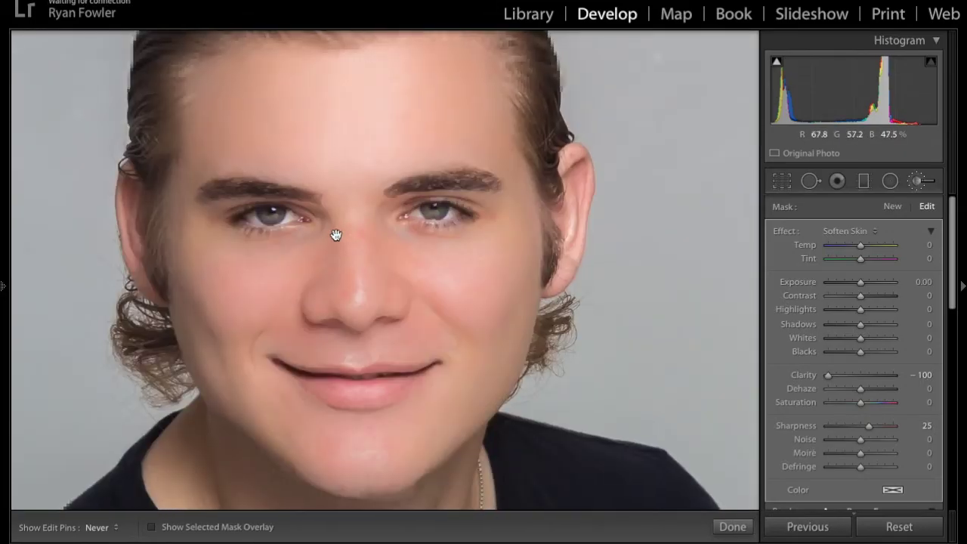
{"action": "key", "text": "super+equal"}
{"action": "left_click_drag", "start_coordinate": [312, 231], "coordinate": [439, 288]}
{"action": "mouse_move", "coordinate": [826, 375]}
{"action": "left_mouse_down"}
{"action": "mouse_move", "coordinate": [862, 380]}
{"action": "mouse_move", "coordinate": [812, 380]}
{"action": "mouse_move", "coordinate": [856, 375]}
{"action": "mouse_move", "coordinate": [833, 380]}
{"action": "mouse_move", "coordinate": [844, 380]}
{"action": "left_mouse_up"}
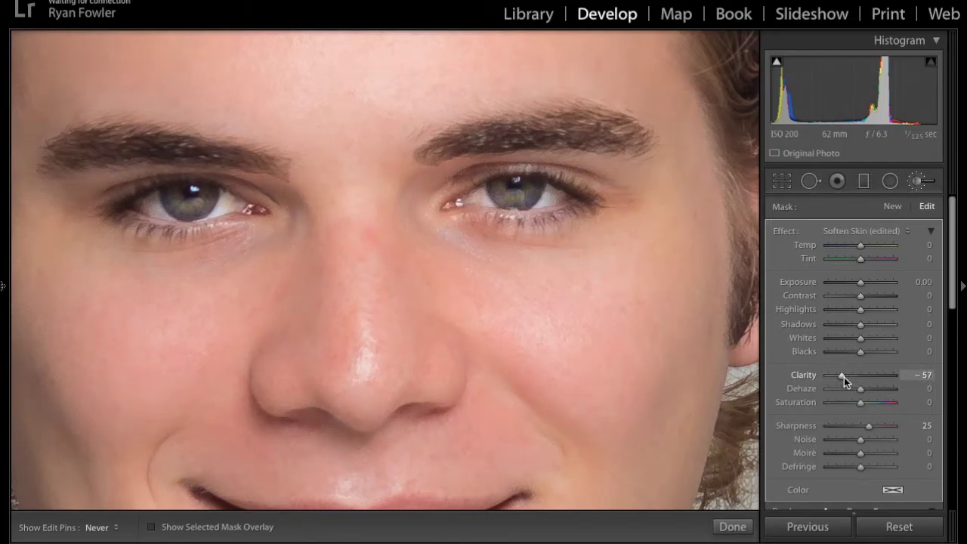
{"action": "left_click", "coordinate": [658, 346]}
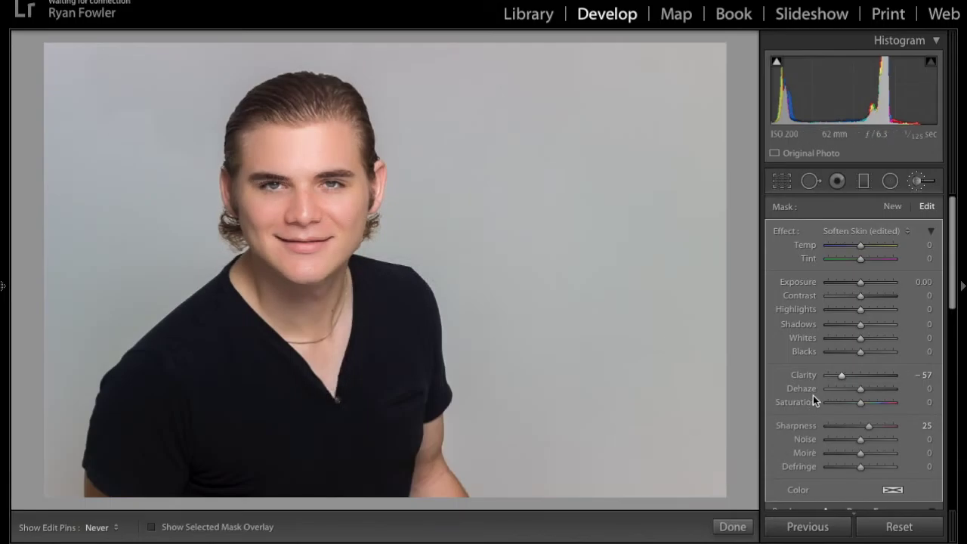
{"action": "left_click_drag", "start_coordinate": [840, 374], "coordinate": [841, 378]}
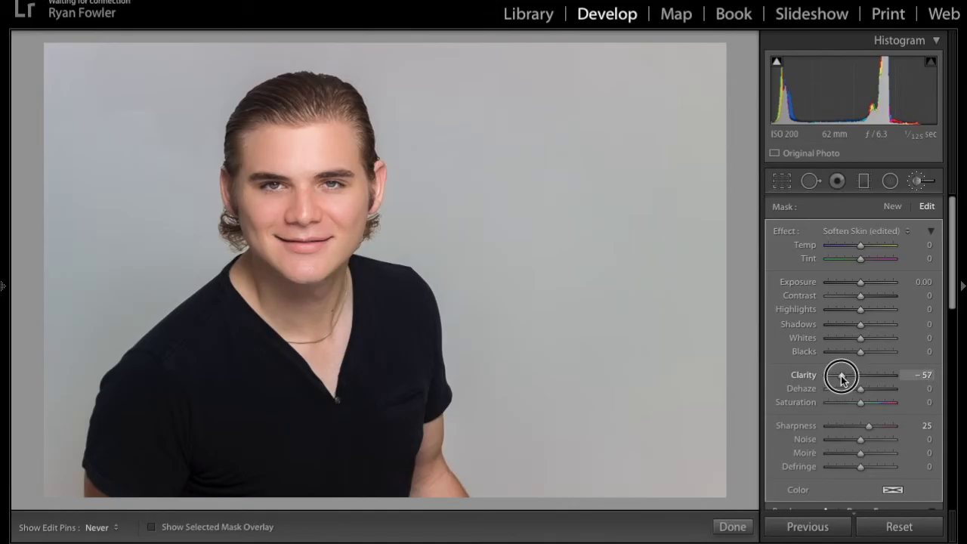
{"action": "left_click_drag", "start_coordinate": [841, 378], "coordinate": [845, 378]}
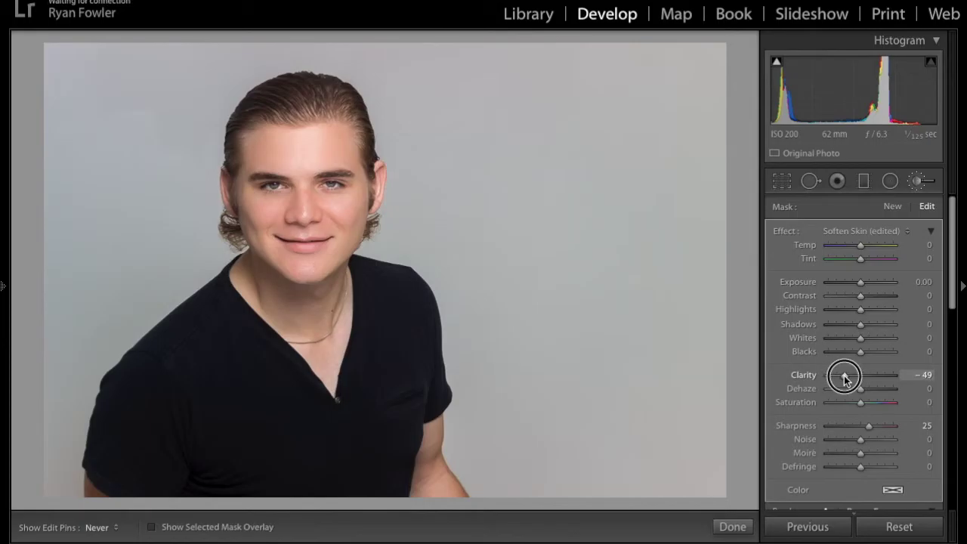
{"action": "left_click_drag", "start_coordinate": [844, 378], "coordinate": [846, 375]}
{"action": "key", "text": "z"}
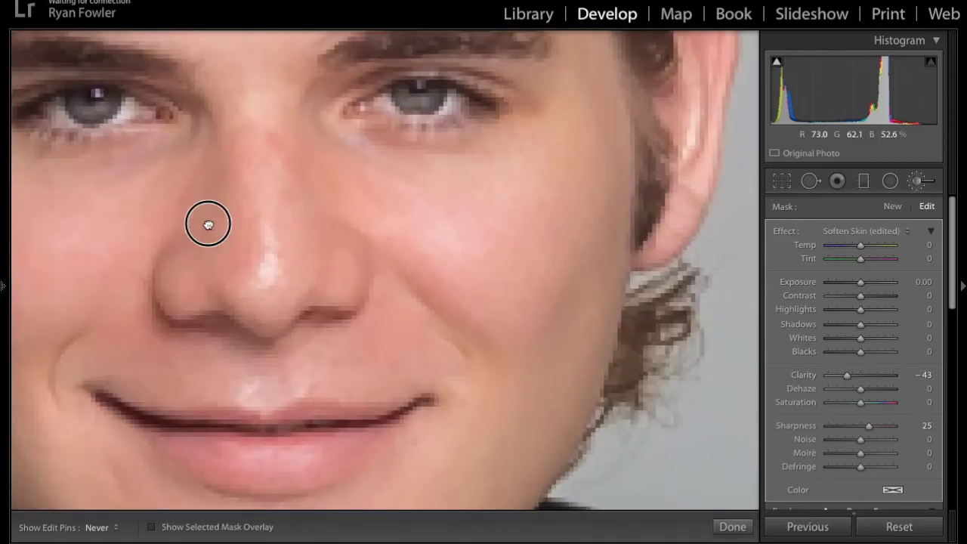
- Set the skin-softening mask's Clarity to -52 and Sharpness to 29, comparing the face with Clarity at zero
{"action": "left_click_drag", "start_coordinate": [208, 224], "coordinate": [300, 305]}
{"action": "left_click_drag", "start_coordinate": [404, 252], "coordinate": [301, 119]}
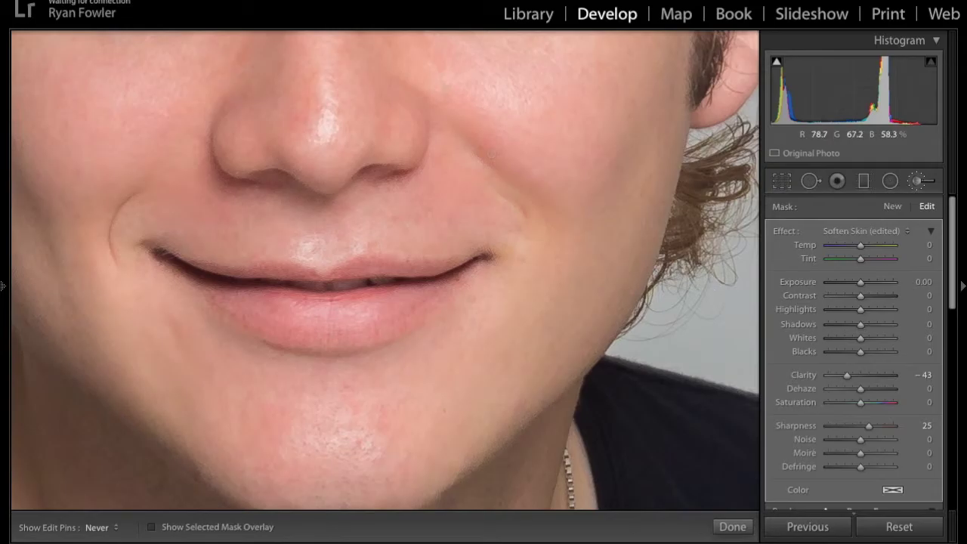
{"action": "left_click_drag", "start_coordinate": [528, 231], "coordinate": [698, 374]}
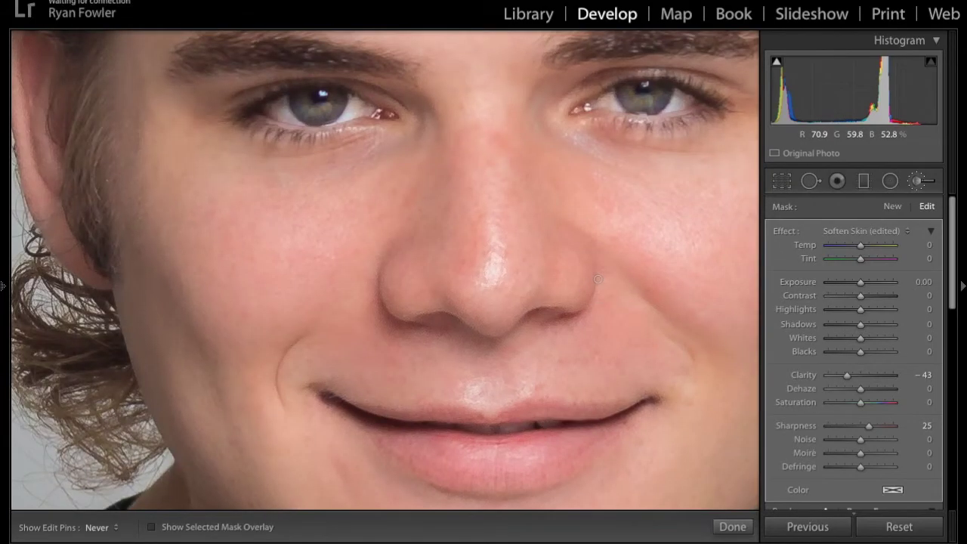
{"action": "left_click_drag", "start_coordinate": [292, 209], "coordinate": [246, 385]}
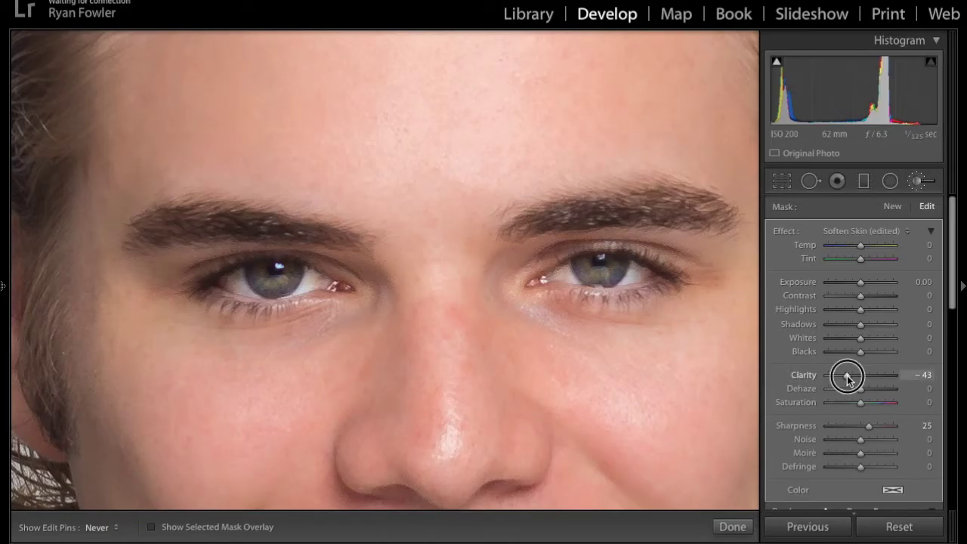
{"action": "double_click", "coordinate": [847, 375]}
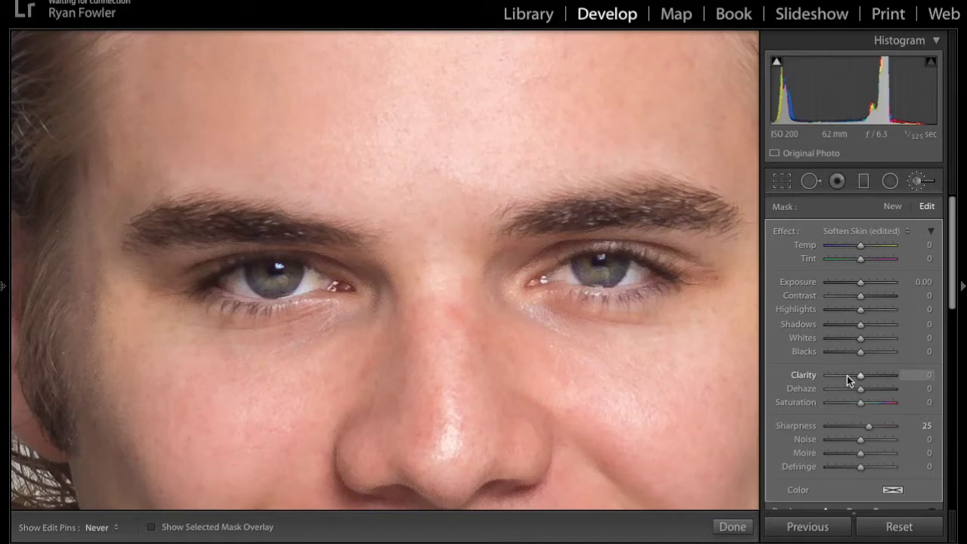
{"action": "left_click", "coordinate": [846, 375]}
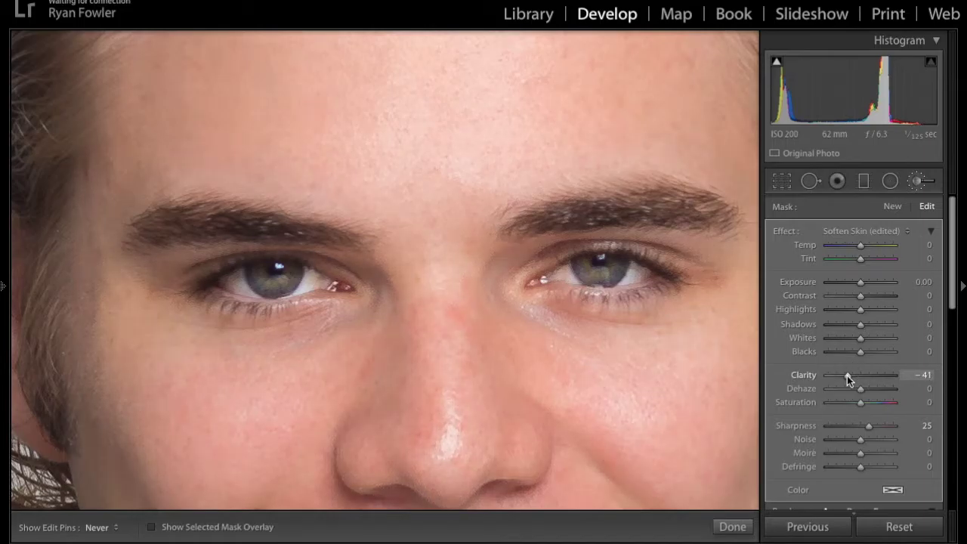
{"action": "double_click", "coordinate": [847, 375]}
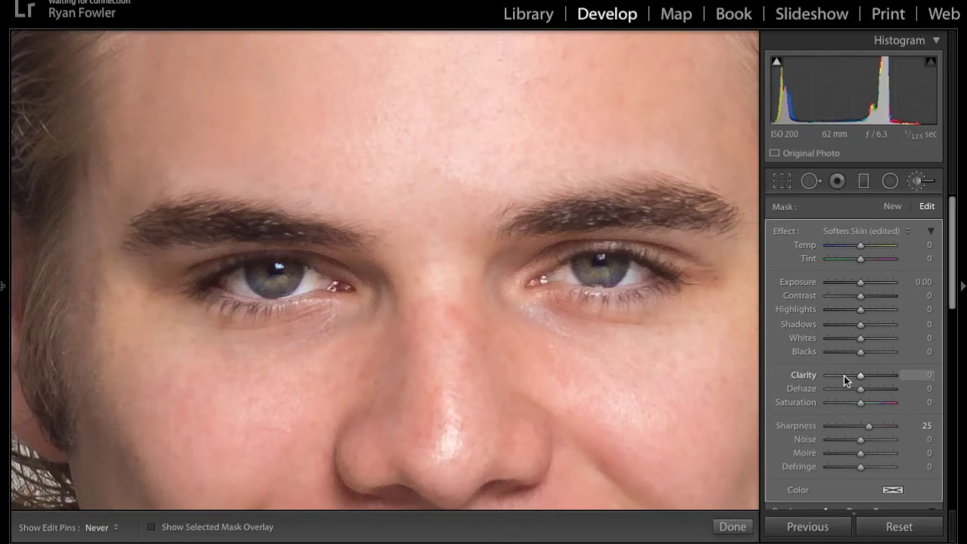
{"action": "left_click", "coordinate": [844, 376]}
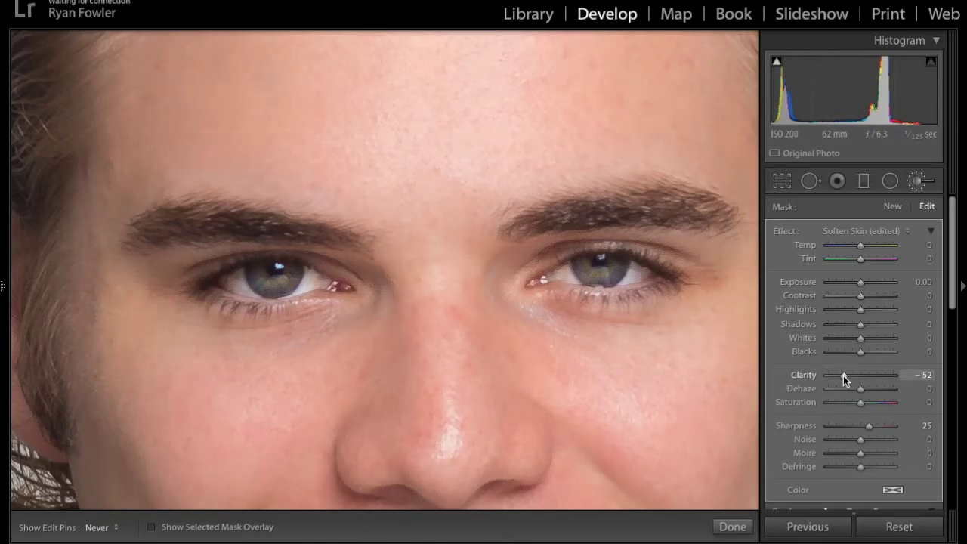
{"action": "mouse_move", "coordinate": [869, 425]}
{"action": "left_mouse_down"}
{"action": "mouse_move", "coordinate": [884, 427]}
{"action": "mouse_move", "coordinate": [850, 427]}
{"action": "mouse_move", "coordinate": [900, 429]}
{"action": "mouse_move", "coordinate": [849, 429]}
{"action": "mouse_move", "coordinate": [871, 431]}
{"action": "left_mouse_up"}
{"action": "key", "text": "z"}
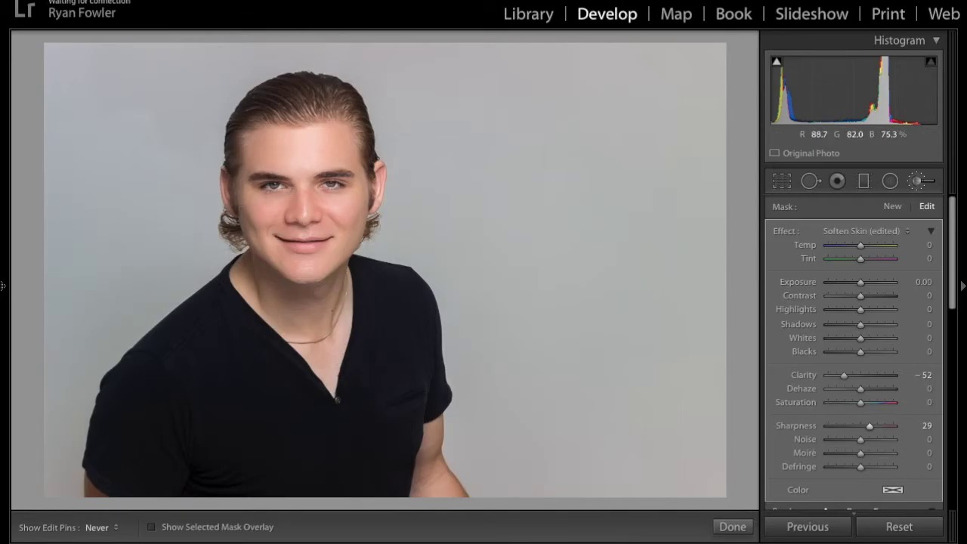
- Start a new brush mask for the lips with reset settings, Saturation 14, Tint 4 and brush Feather 35
{"action": "left_click", "coordinate": [281, 219]}
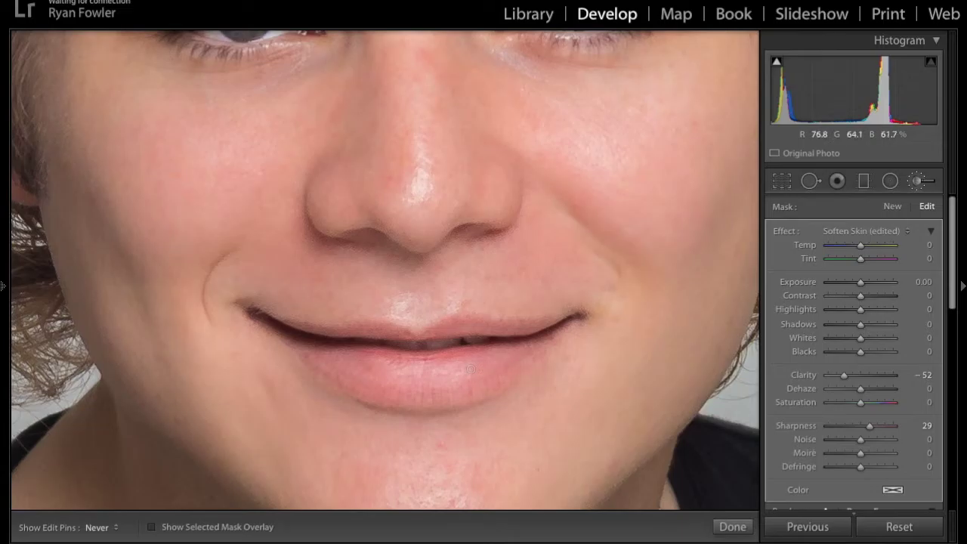
{"action": "left_click", "coordinate": [887, 208]}
{"action": "double_click", "coordinate": [777, 230]}
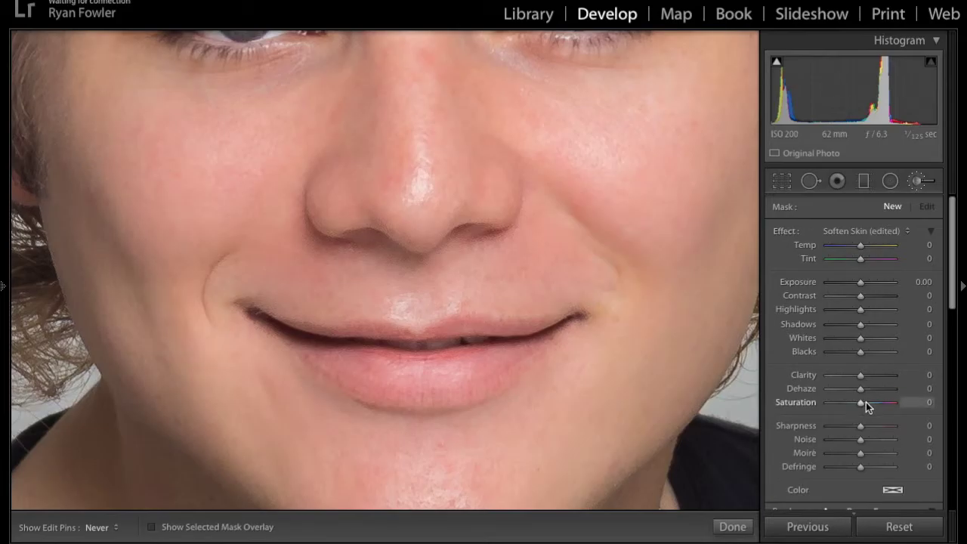
{"action": "left_click_drag", "start_coordinate": [862, 403], "coordinate": [865, 403]}
{"action": "left_click_drag", "start_coordinate": [860, 259], "coordinate": [863, 260]}
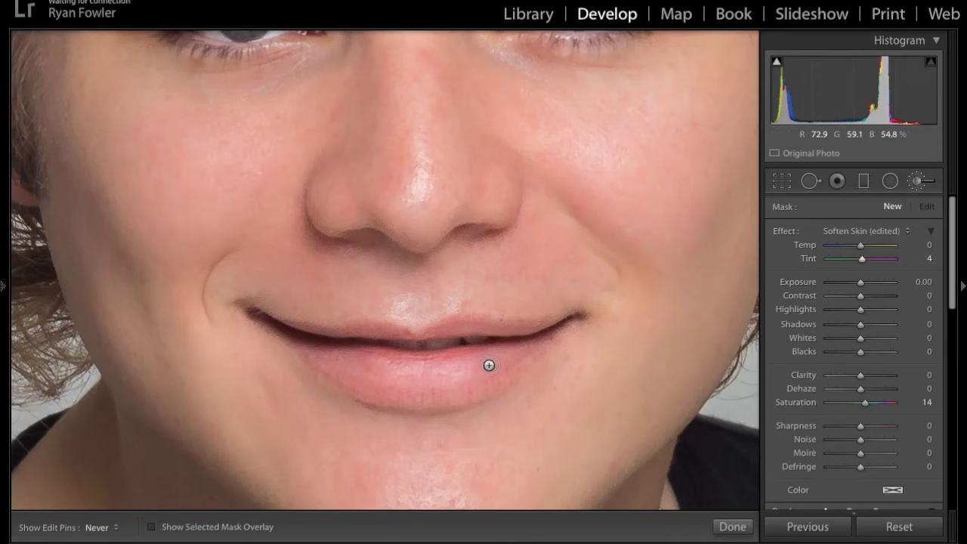
{"action": "scroll", "coordinate": [865, 415], "scroll_direction": "down", "scroll_amount": 3}
{"action": "left_click_drag", "start_coordinate": [842, 441], "coordinate": [849, 439]}
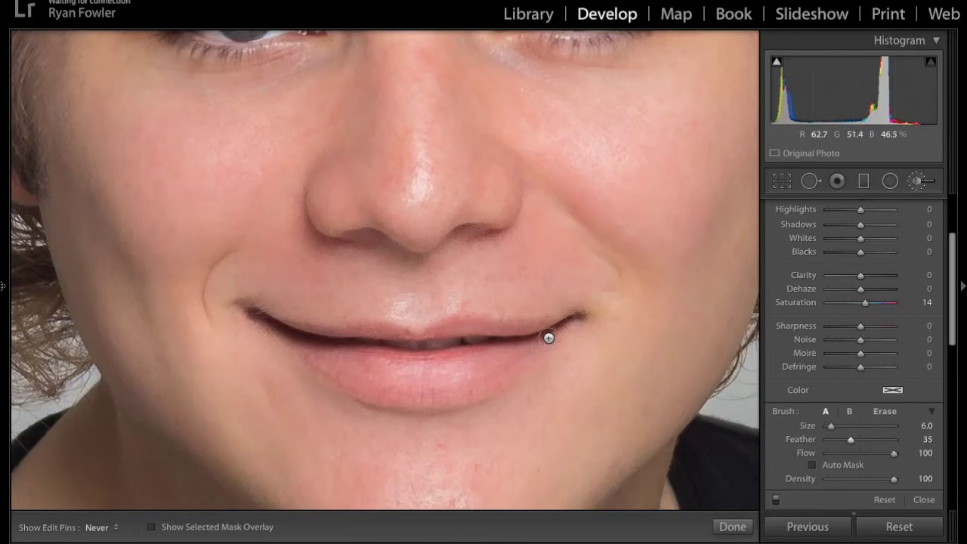
- Paint the new mask over the lower and upper lips with the overlay shown, using brush size 2.0 for the finer areas
{"action": "key", "text": "o"}
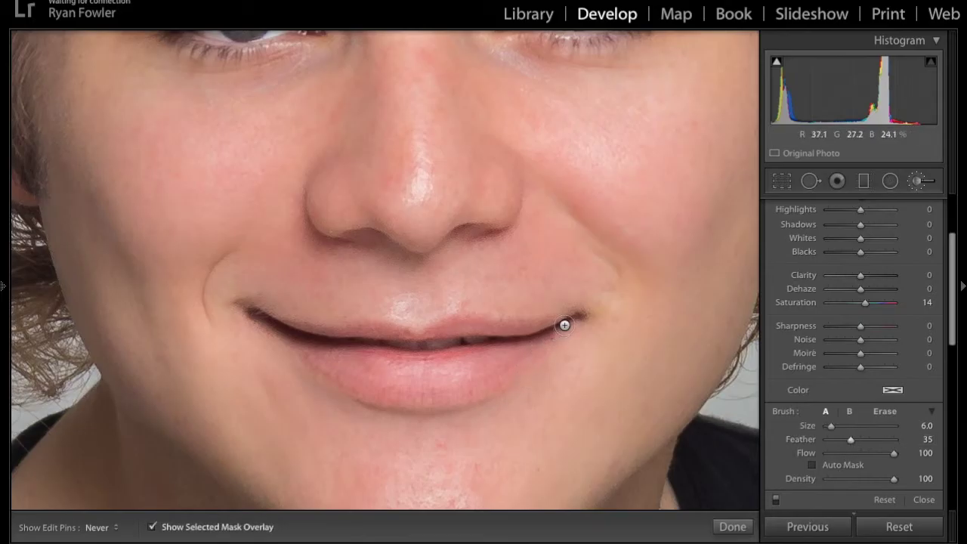
{"action": "mouse_move", "coordinate": [568, 323]}
{"action": "left_mouse_down"}
{"action": "mouse_move", "coordinate": [490, 380]}
{"action": "mouse_move", "coordinate": [456, 391]}
{"action": "left_mouse_up"}
{"action": "mouse_move", "coordinate": [443, 394]}
{"action": "left_mouse_down"}
{"action": "mouse_move", "coordinate": [373, 391]}
{"action": "mouse_move", "coordinate": [307, 352]}
{"action": "mouse_move", "coordinate": [410, 367]}
{"action": "mouse_move", "coordinate": [514, 355]}
{"action": "mouse_move", "coordinate": [417, 387]}
{"action": "mouse_move", "coordinate": [341, 362]}
{"action": "mouse_move", "coordinate": [431, 385]}
{"action": "left_mouse_up"}
{"action": "key", "text": "bracketleft"}
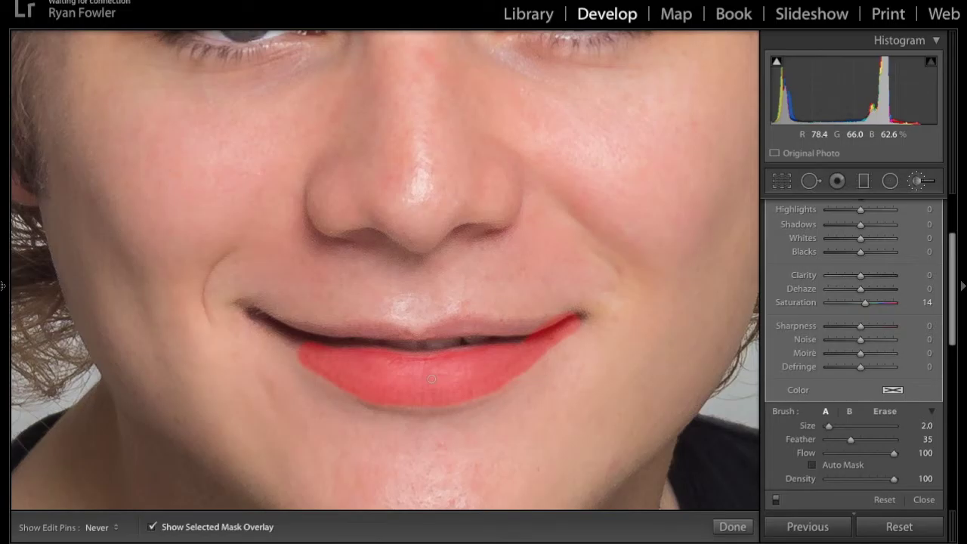
{"action": "mouse_move", "coordinate": [300, 355]}
{"action": "left_mouse_down"}
{"action": "mouse_move", "coordinate": [270, 327]}
{"action": "mouse_move", "coordinate": [299, 321]}
{"action": "mouse_move", "coordinate": [419, 337]}
{"action": "mouse_move", "coordinate": [460, 320]}
{"action": "mouse_move", "coordinate": [558, 322]}
{"action": "mouse_move", "coordinate": [431, 332]}
{"action": "mouse_move", "coordinate": [529, 333]}
{"action": "left_mouse_up"}
{"action": "mouse_move", "coordinate": [400, 334]}
{"action": "left_mouse_down"}
{"action": "mouse_move", "coordinate": [356, 334]}
{"action": "mouse_move", "coordinate": [397, 334]}
{"action": "mouse_move", "coordinate": [340, 335]}
{"action": "mouse_move", "coordinate": [254, 309]}
{"action": "mouse_move", "coordinate": [272, 329]}
{"action": "left_mouse_up"}
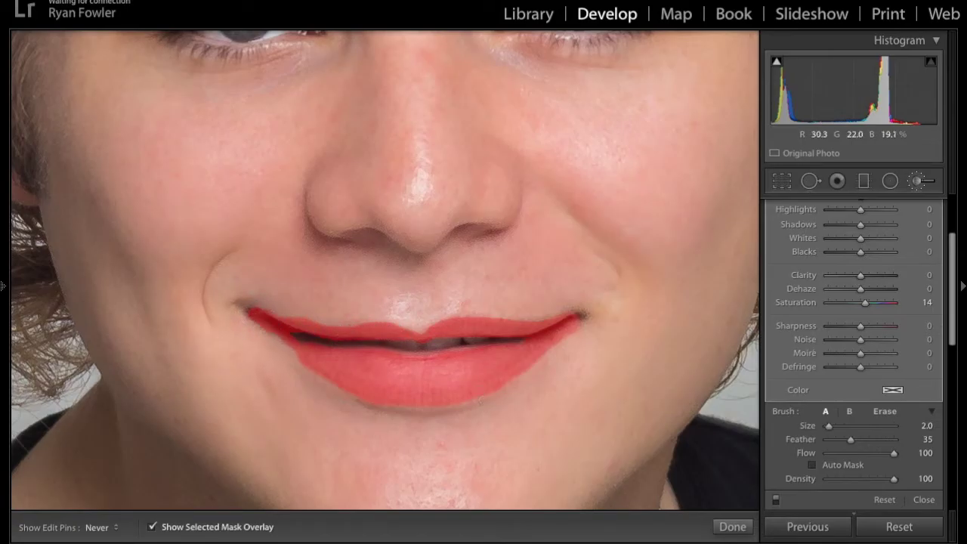
{"action": "key", "text": "o"}
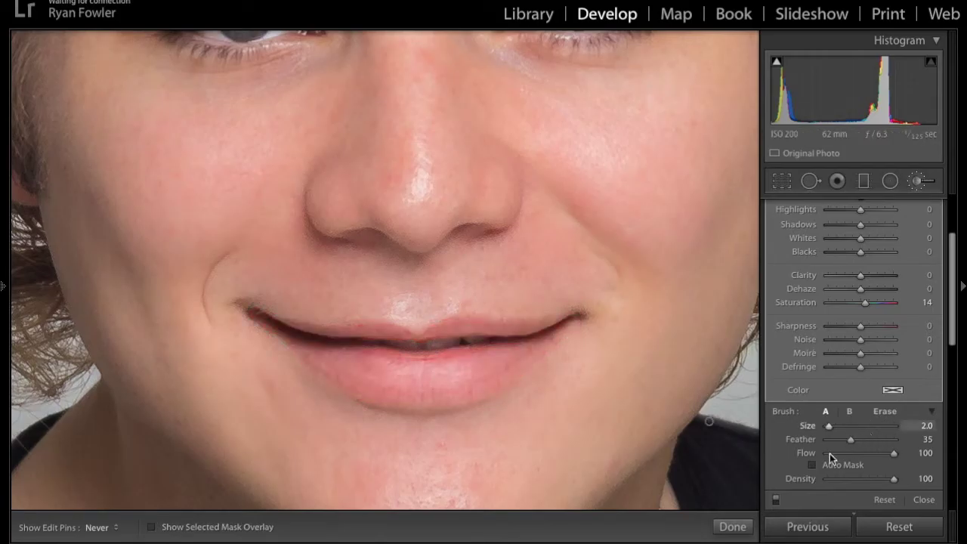
- Compare the lips with the brush adjustments off and on, raise the lip mask's Saturation to 20 and finish brushing
{"action": "left_click", "coordinate": [776, 499]}
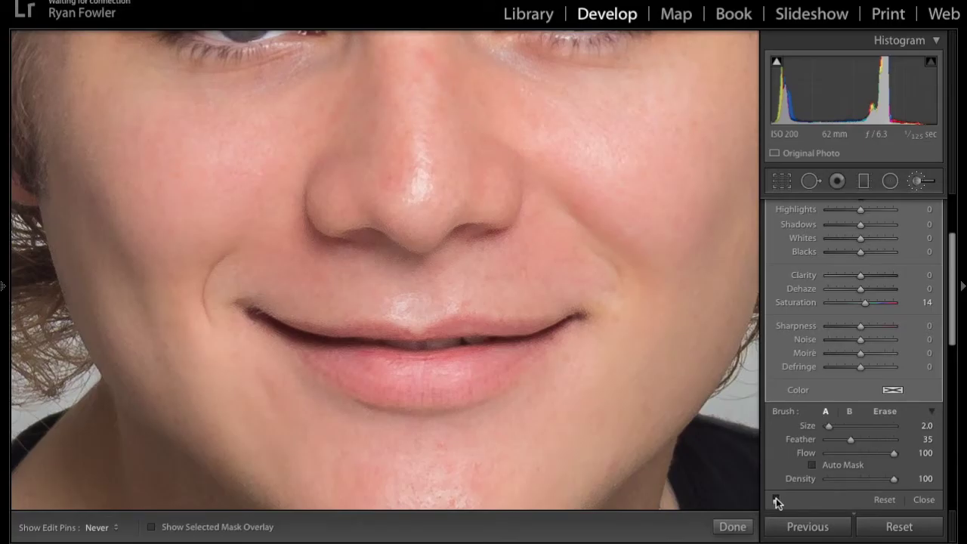
{"action": "left_click", "coordinate": [775, 498]}
{"action": "left_click", "coordinate": [776, 499]}
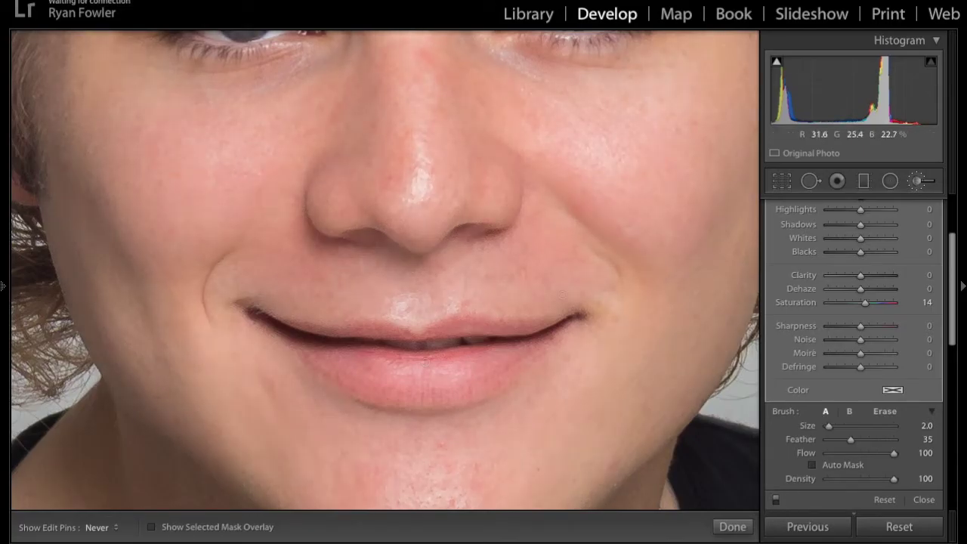
{"action": "scroll", "coordinate": [818, 274], "scroll_direction": "up", "scroll_amount": 1}
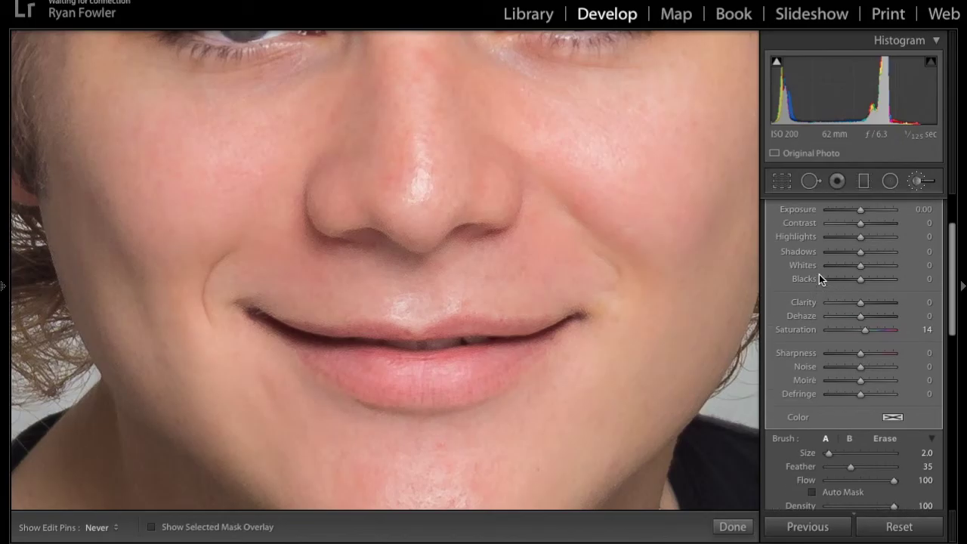
{"action": "mouse_move", "coordinate": [864, 329]}
{"action": "left_mouse_down"}
{"action": "mouse_move", "coordinate": [885, 331]}
{"action": "mouse_move", "coordinate": [867, 334]}
{"action": "left_mouse_up"}
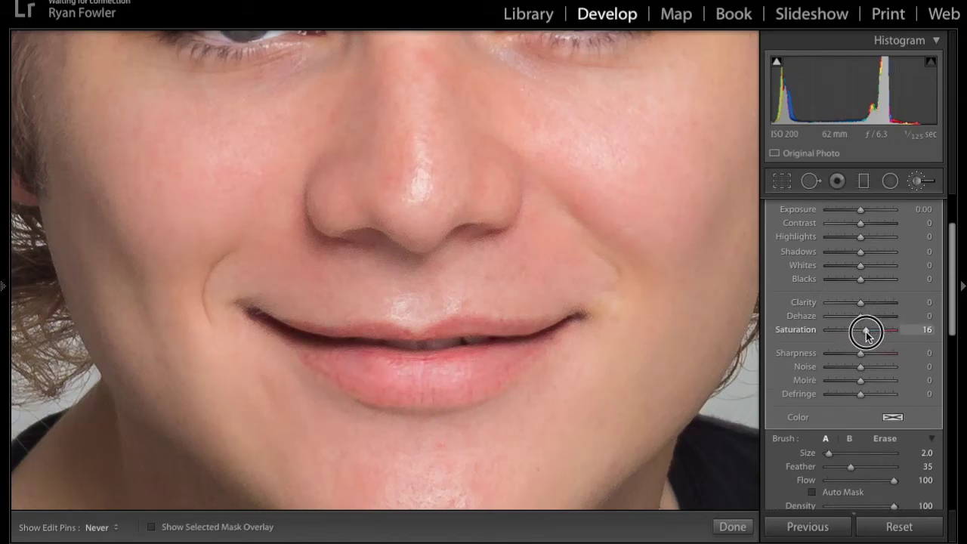
{"action": "left_click_drag", "start_coordinate": [866, 332], "coordinate": [866, 330]}
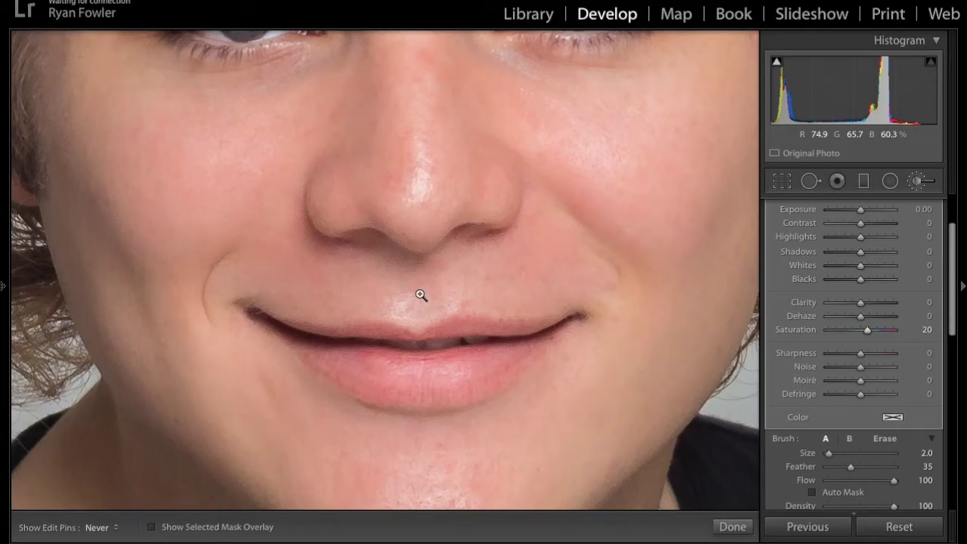
{"action": "left_click", "coordinate": [587, 410]}
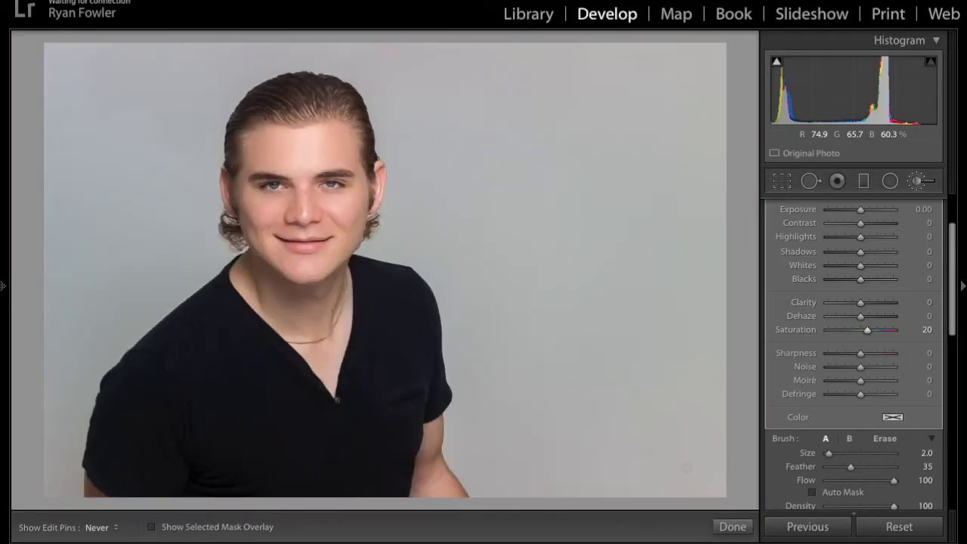
{"action": "left_click", "coordinate": [729, 527]}
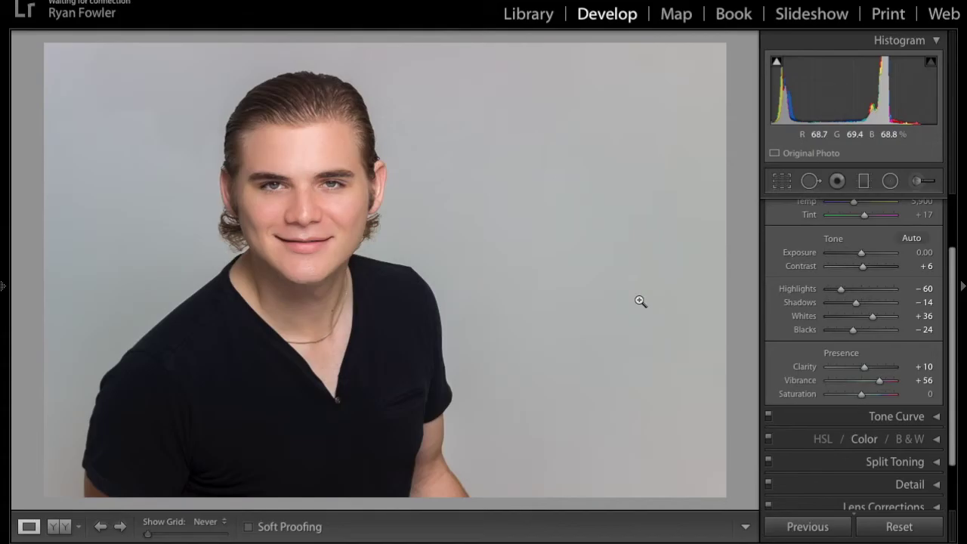
- Compare the retouched portrait with the original and examine the mouth, chin and neck close up
{"action": "key", "text": "backslash"}
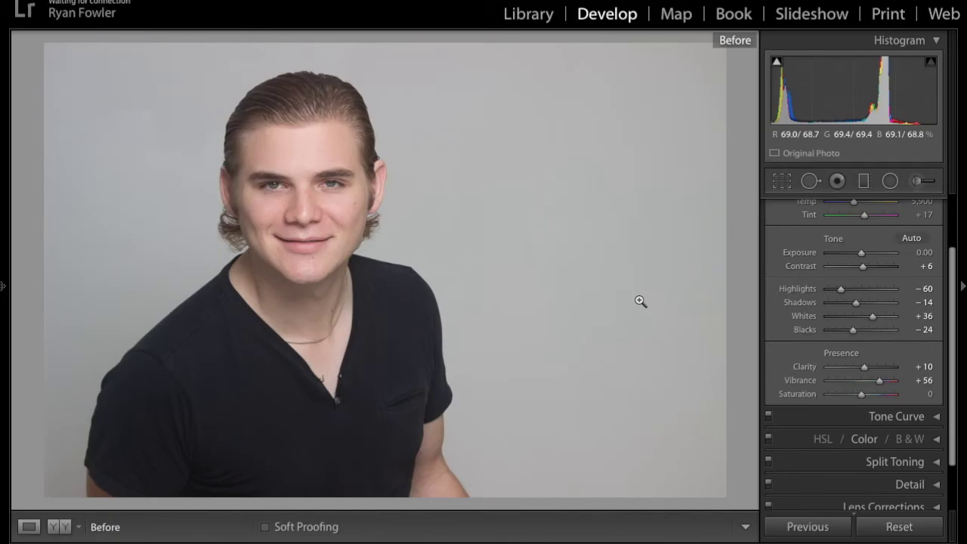
{"action": "key", "text": "backslash"}
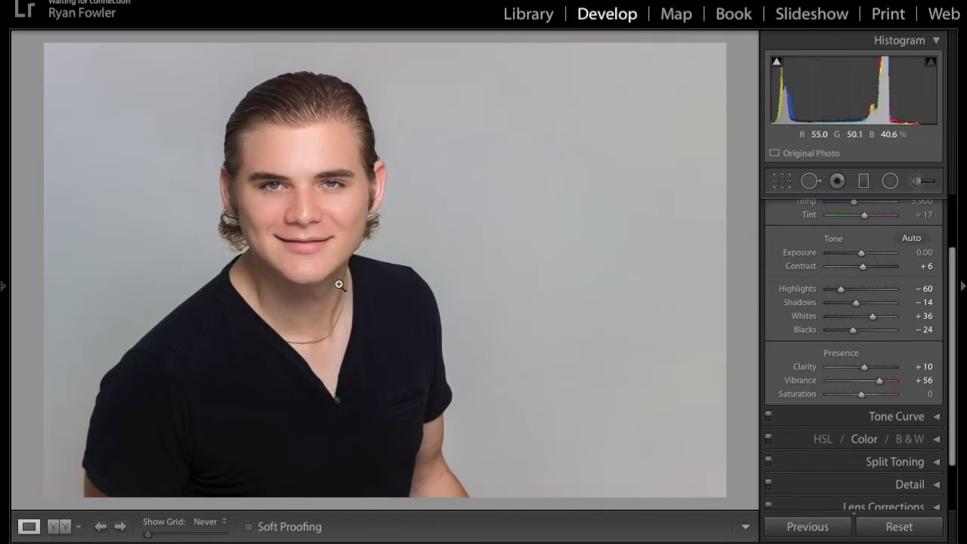
{"action": "left_click", "coordinate": [279, 228]}
{"action": "left_click_drag", "start_coordinate": [261, 296], "coordinate": [339, 123]}
{"action": "left_click_drag", "start_coordinate": [447, 227], "coordinate": [371, 276]}
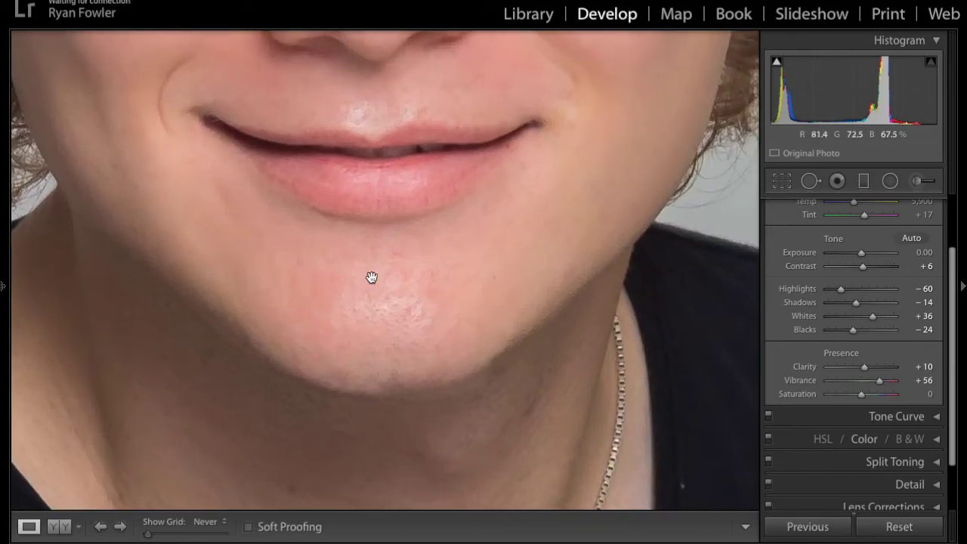
{"action": "left_click", "coordinate": [382, 244]}
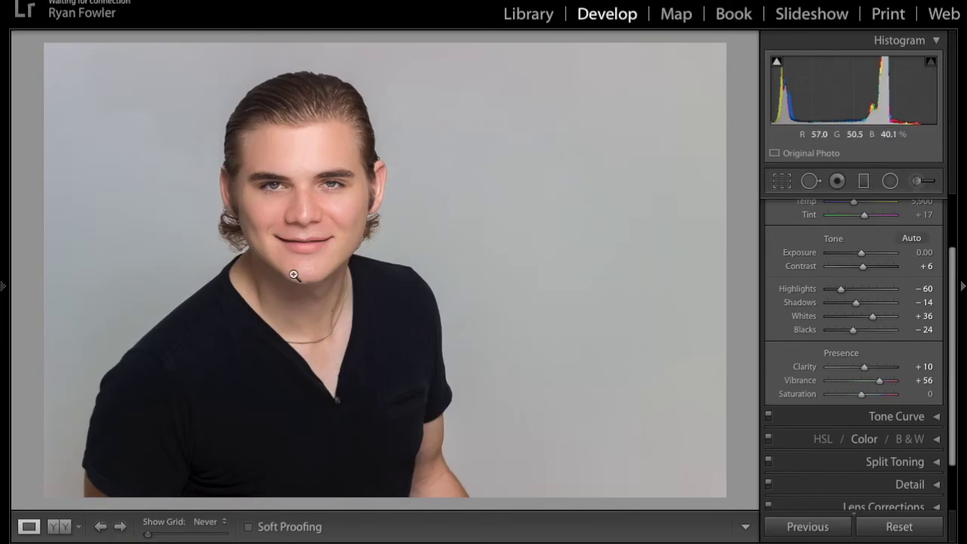
- Start a new adjustment brush with all effect settings reset and Shadows at -54
{"action": "scroll", "coordinate": [850, 369], "scroll_direction": "up", "scroll_amount": 1}
{"action": "scroll", "coordinate": [851, 372], "scroll_direction": "up", "scroll_amount": 3}
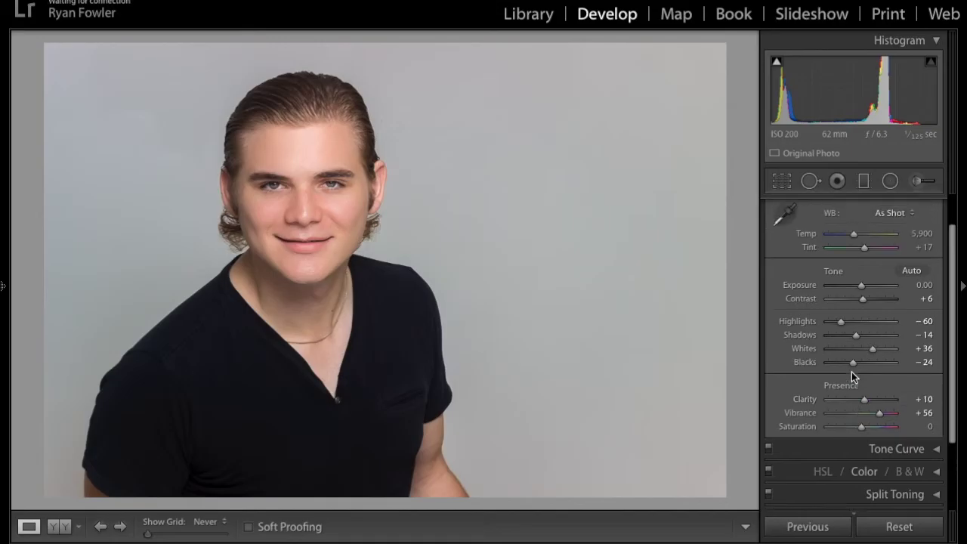
{"action": "left_click", "coordinate": [918, 182]}
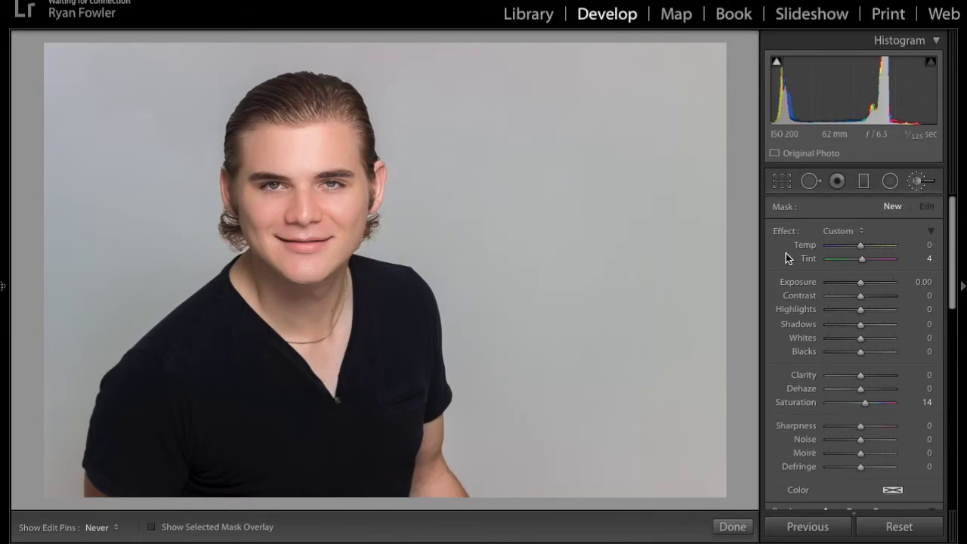
{"action": "double_click", "coordinate": [780, 230]}
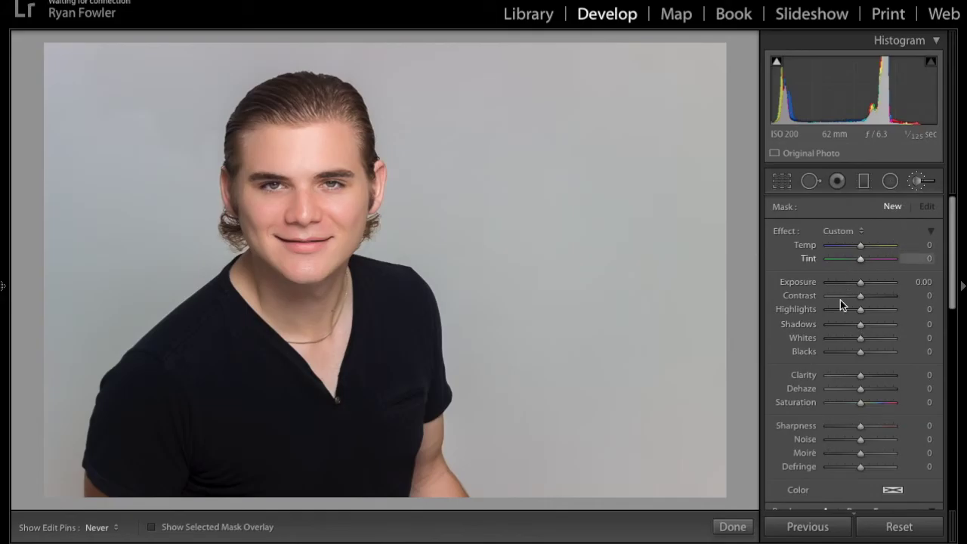
{"action": "left_click_drag", "start_coordinate": [849, 324], "coordinate": [843, 326]}
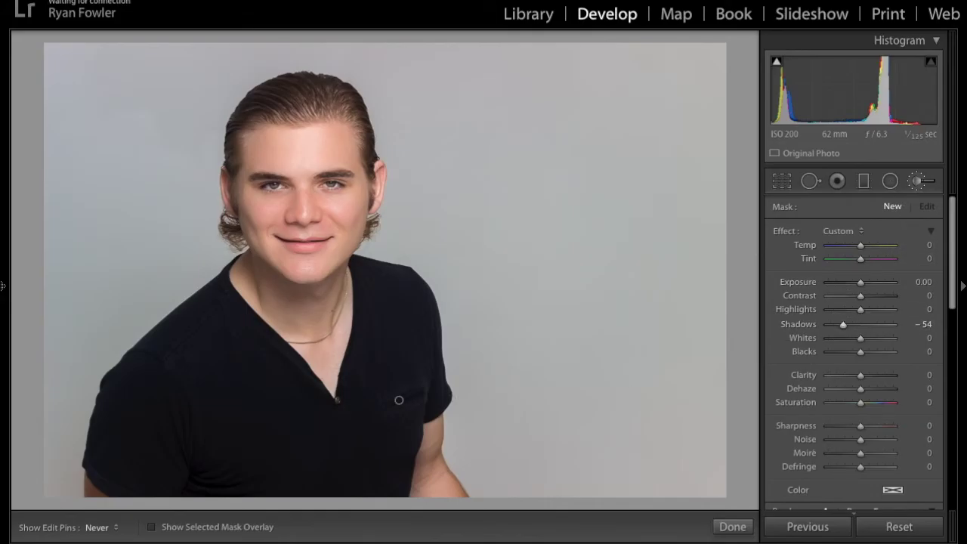
- Paint the new shadow mask over the neck below the chin with an enlarged brush
{"action": "left_click", "coordinate": [302, 313]}
{"action": "left_click_drag", "start_coordinate": [289, 309], "coordinate": [289, 194]}
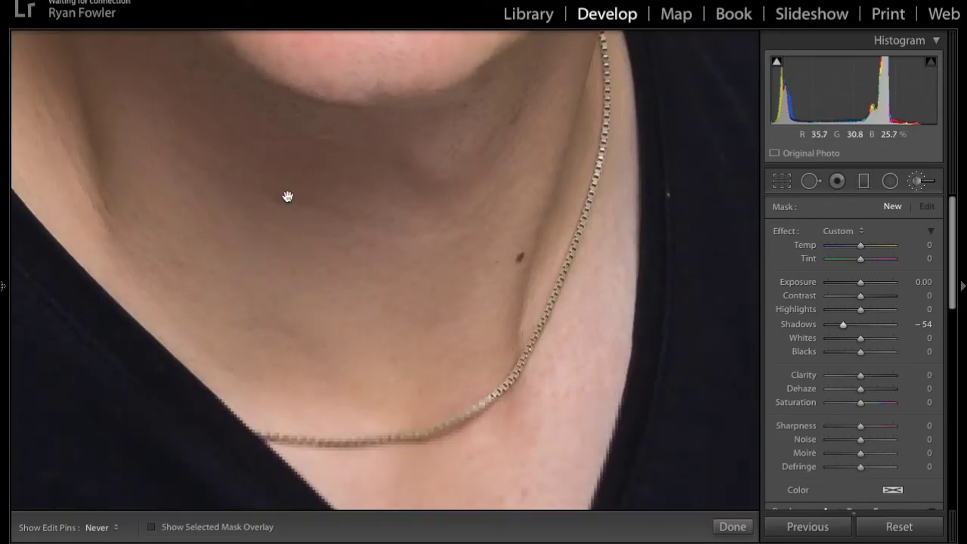
{"action": "key", "text": "bracketright"}
{"action": "mouse_move", "coordinate": [166, 157]}
{"action": "left_mouse_down"}
{"action": "mouse_move", "coordinate": [217, 270]}
{"action": "mouse_move", "coordinate": [278, 324]}
{"action": "mouse_move", "coordinate": [405, 363]}
{"action": "mouse_move", "coordinate": [450, 351]}
{"action": "mouse_move", "coordinate": [475, 326]}
{"action": "mouse_move", "coordinate": [511, 225]}
{"action": "mouse_move", "coordinate": [531, 101]}
{"action": "mouse_move", "coordinate": [445, 167]}
{"action": "mouse_move", "coordinate": [343, 167]}
{"action": "mouse_move", "coordinate": [369, 163]}
{"action": "mouse_move", "coordinate": [244, 136]}
{"action": "mouse_move", "coordinate": [192, 94]}
{"action": "mouse_move", "coordinate": [366, 198]}
{"action": "mouse_move", "coordinate": [460, 179]}
{"action": "mouse_move", "coordinate": [444, 211]}
{"action": "mouse_move", "coordinate": [270, 247]}
{"action": "mouse_move", "coordinate": [417, 269]}
{"action": "mouse_move", "coordinate": [449, 258]}
{"action": "mouse_move", "coordinate": [503, 159]}
{"action": "left_mouse_up"}
{"action": "left_click_drag", "start_coordinate": [354, 317], "coordinate": [211, 216]}
{"action": "scroll", "coordinate": [310, 370], "scroll_direction": "down", "scroll_amount": 6}
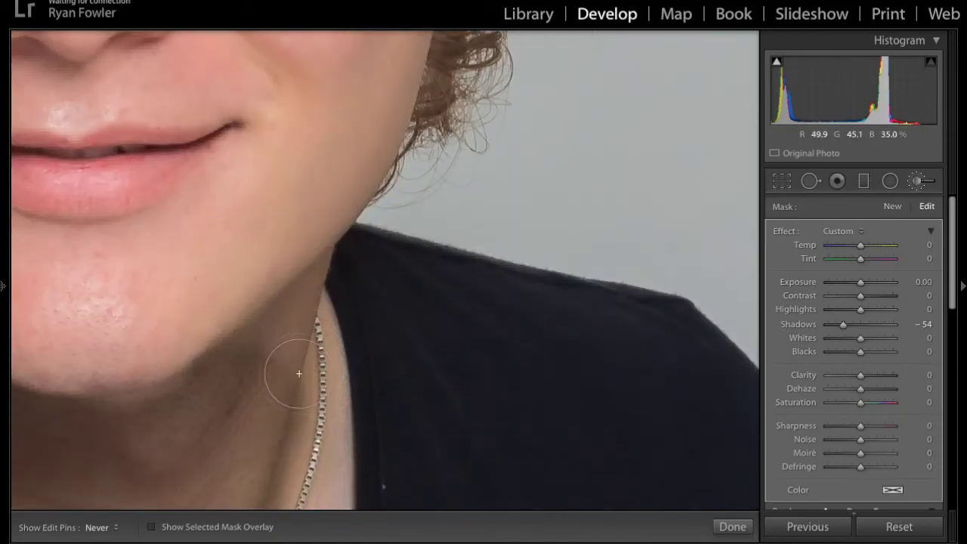
- Refine the neck mask along the jaw edge with a smaller brush and erase it from the necklace
{"action": "mouse_move", "coordinate": [291, 302]}
{"action": "left_mouse_down"}
{"action": "mouse_move", "coordinate": [252, 334]}
{"action": "mouse_move", "coordinate": [329, 257]}
{"action": "mouse_move", "coordinate": [304, 304]}
{"action": "mouse_move", "coordinate": [355, 106]}
{"action": "left_mouse_up"}
{"action": "scroll", "coordinate": [279, 316], "scroll_direction": "down", "scroll_amount": 5}
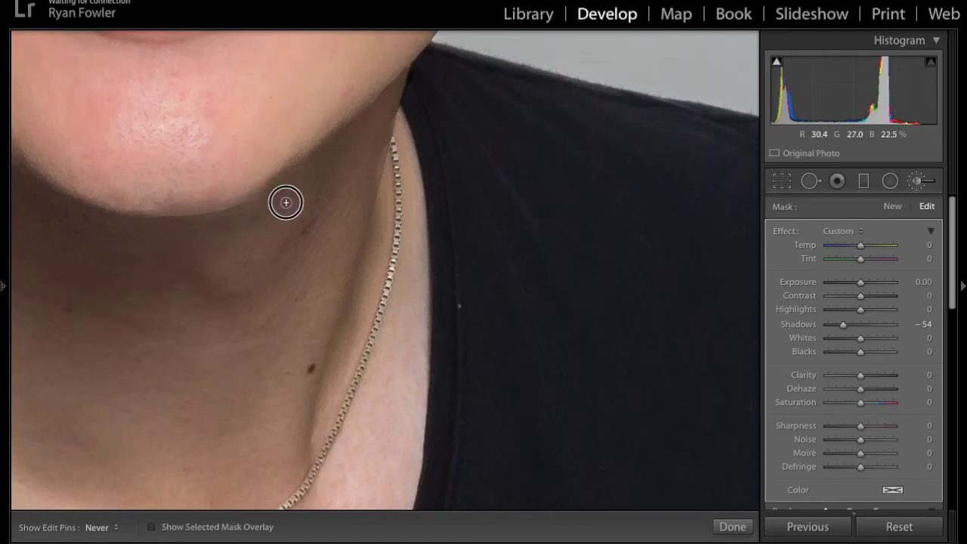
{"action": "key", "text": "alt"}
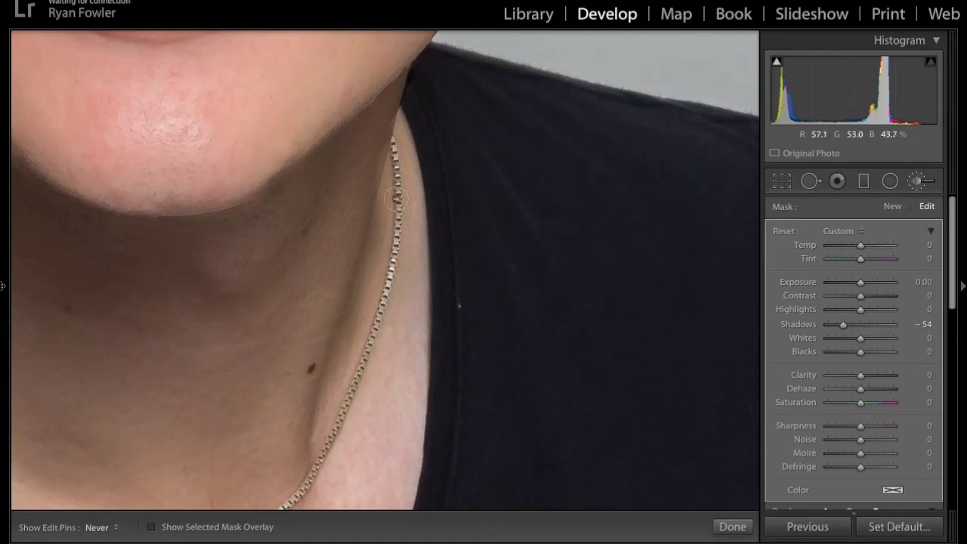
{"action": "mouse_move", "coordinate": [396, 221]}
{"action": "left_mouse_down"}
{"action": "mouse_move", "coordinate": [344, 388]}
{"action": "mouse_move", "coordinate": [396, 204]}
{"action": "mouse_move", "coordinate": [387, 288]}
{"action": "mouse_move", "coordinate": [332, 442]}
{"action": "mouse_move", "coordinate": [331, 473]}
{"action": "mouse_move", "coordinate": [333, 402]}
{"action": "mouse_move", "coordinate": [384, 274]}
{"action": "mouse_move", "coordinate": [403, 198]}
{"action": "left_mouse_up"}
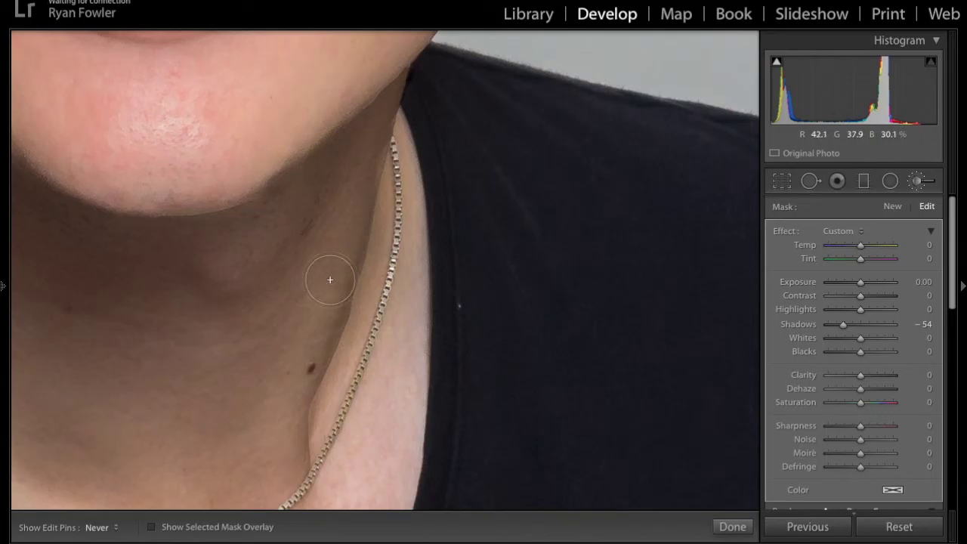
- Set the brush Feather to 99 and paint the shadowed sides of the neck with brush sizes 20.0 and 12.0
{"action": "scroll", "coordinate": [862, 412], "scroll_direction": "down", "scroll_amount": 3}
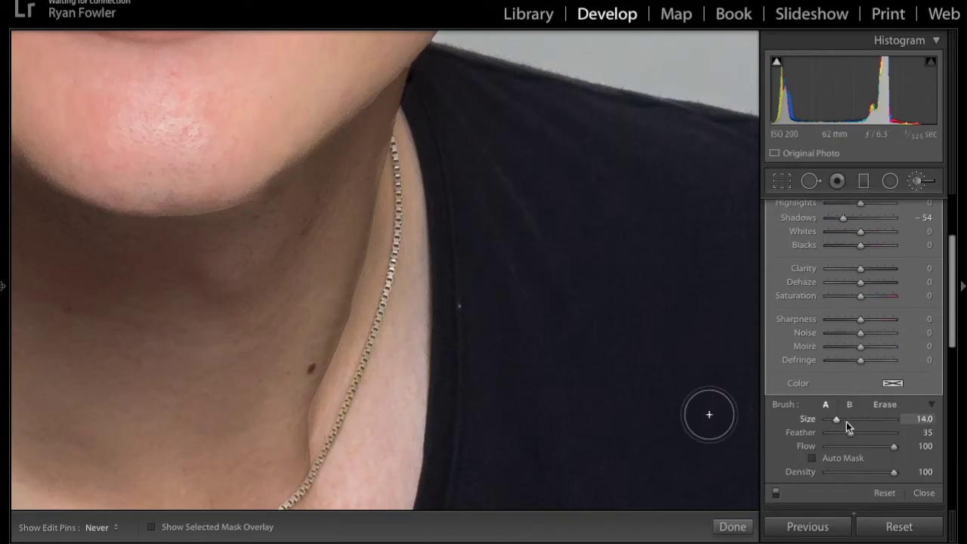
{"action": "left_click_drag", "start_coordinate": [861, 437], "coordinate": [894, 436]}
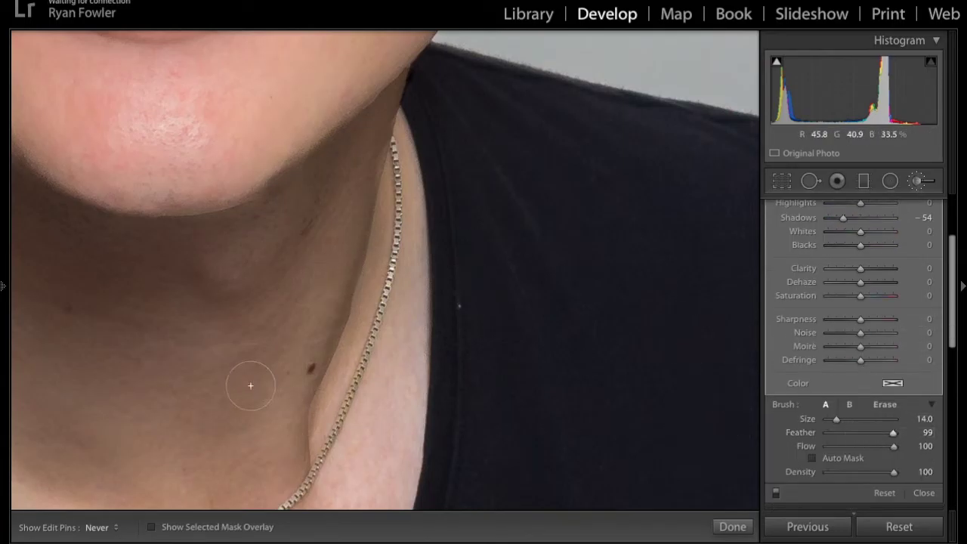
{"action": "scroll", "coordinate": [279, 363], "scroll_direction": "up", "scroll_amount": 3}
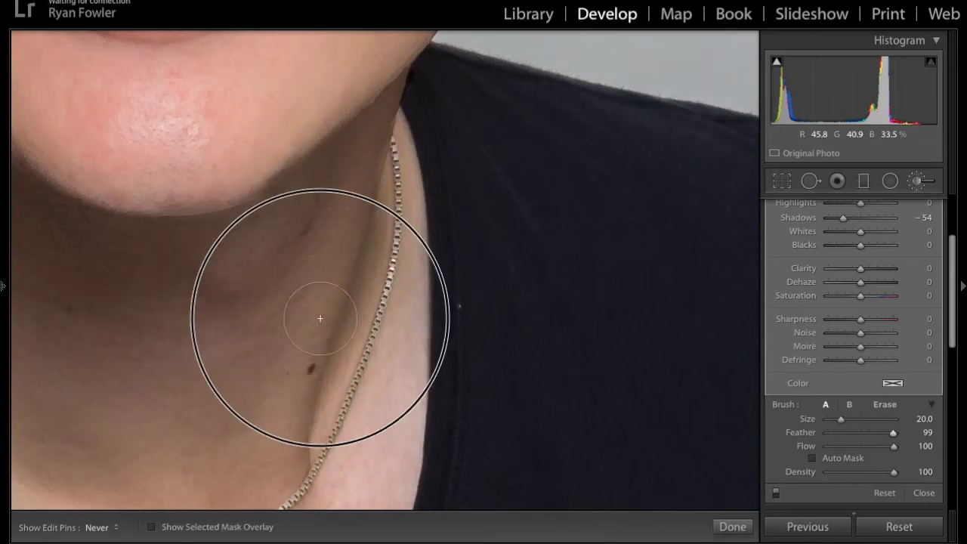
{"action": "left_click_drag", "start_coordinate": [232, 296], "coordinate": [613, 329]}
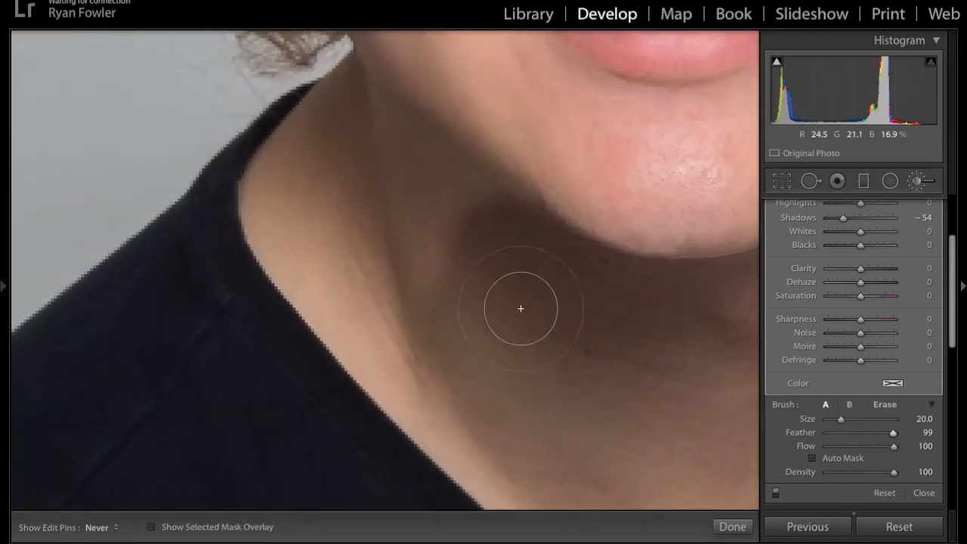
{"action": "scroll", "coordinate": [474, 277], "scroll_direction": "down", "scroll_amount": 10}
{"action": "scroll", "coordinate": [452, 307], "scroll_direction": "up", "scroll_amount": 5}
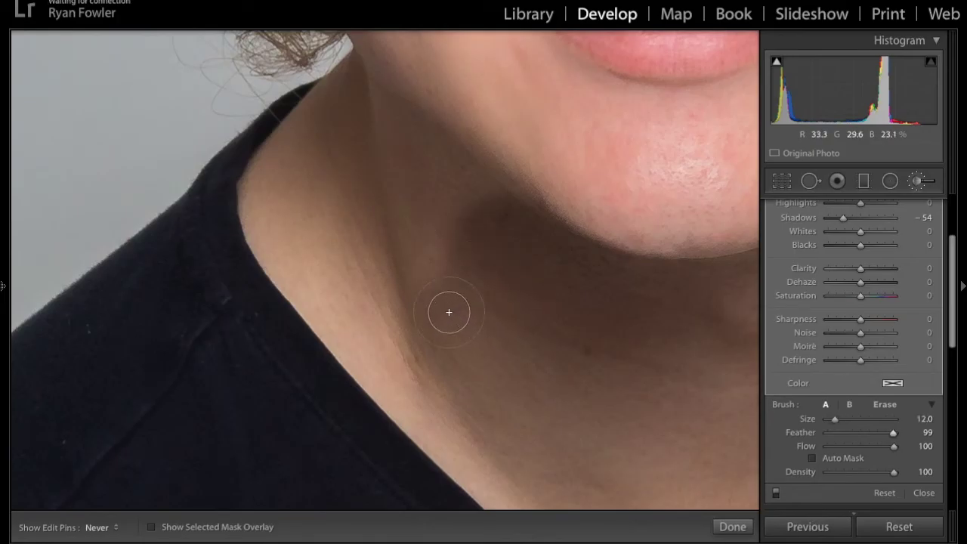
{"action": "mouse_move", "coordinate": [443, 207]}
{"action": "left_mouse_down"}
{"action": "mouse_move", "coordinate": [487, 225]}
{"action": "mouse_move", "coordinate": [354, 93]}
{"action": "mouse_move", "coordinate": [334, 120]}
{"action": "mouse_move", "coordinate": [345, 163]}
{"action": "mouse_move", "coordinate": [440, 250]}
{"action": "mouse_move", "coordinate": [406, 228]}
{"action": "mouse_move", "coordinate": [345, 122]}
{"action": "mouse_move", "coordinate": [320, 124]}
{"action": "mouse_move", "coordinate": [296, 154]}
{"action": "mouse_move", "coordinate": [475, 267]}
{"action": "mouse_move", "coordinate": [459, 316]}
{"action": "mouse_move", "coordinate": [437, 246]}
{"action": "mouse_move", "coordinate": [456, 361]}
{"action": "mouse_move", "coordinate": [521, 403]}
{"action": "mouse_move", "coordinate": [512, 365]}
{"action": "mouse_move", "coordinate": [459, 295]}
{"action": "mouse_move", "coordinate": [567, 390]}
{"action": "mouse_move", "coordinate": [395, 206]}
{"action": "mouse_move", "coordinate": [407, 267]}
{"action": "mouse_move", "coordinate": [413, 220]}
{"action": "left_mouse_up"}
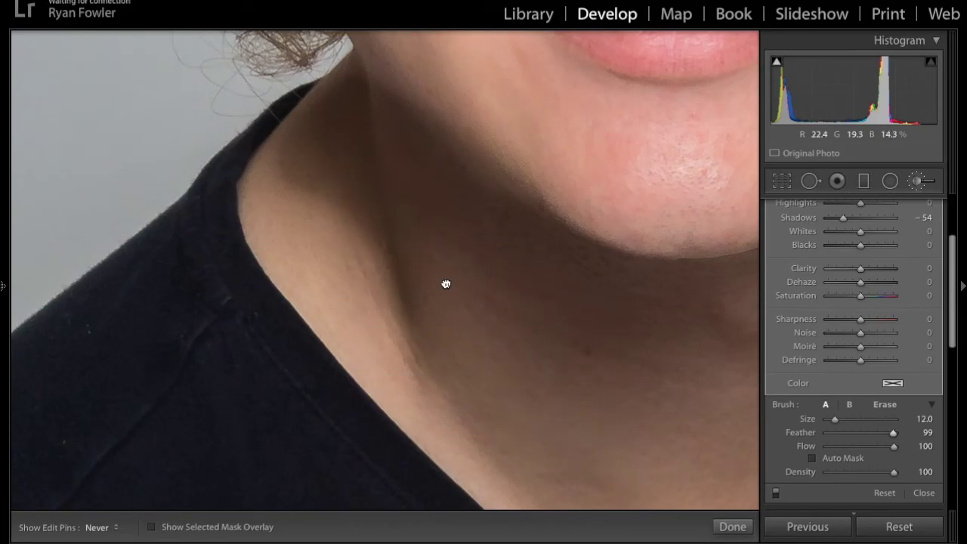
- Check the neck mask's coverage on the whole portrait by toggling the mask overlay on and off
{"action": "key", "text": "z"}
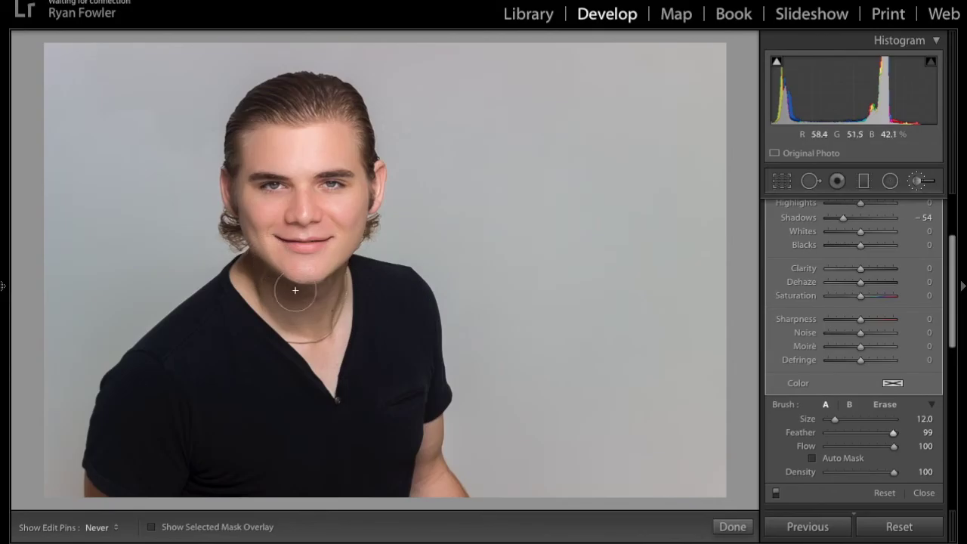
{"action": "key", "text": "o"}
{"action": "key", "text": "o"}
{"action": "key", "text": "o"}
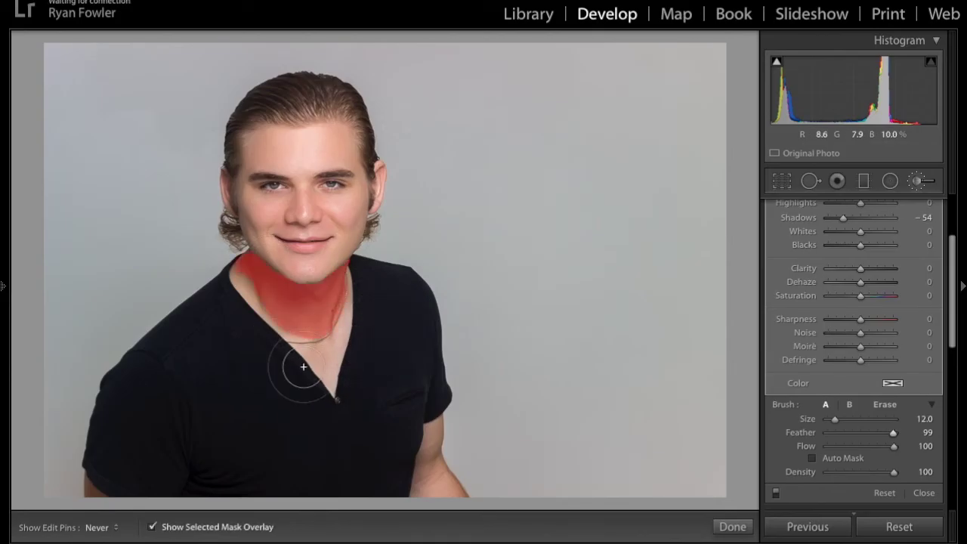
{"action": "key", "text": "o"}
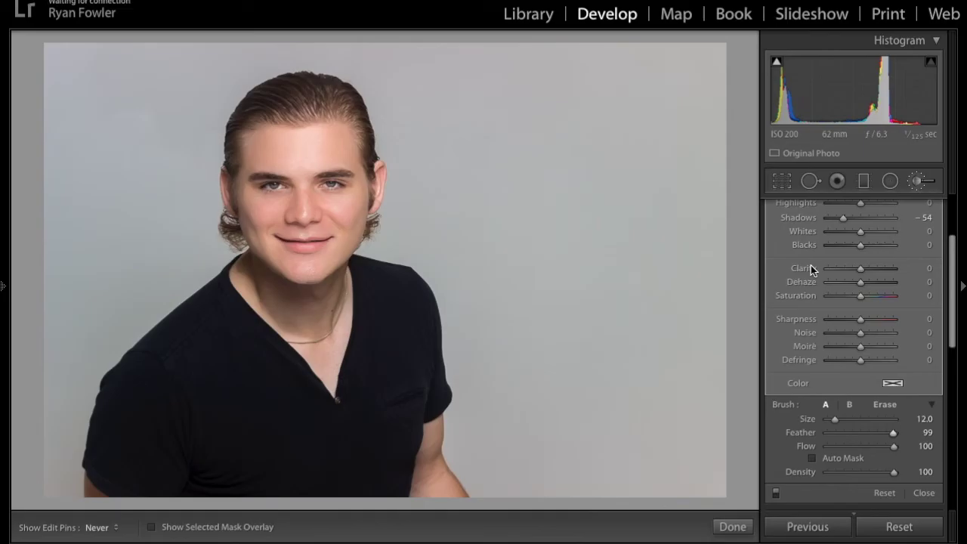
- Set the neck mask's Shadows to -16
{"action": "scroll", "coordinate": [817, 398], "scroll_direction": "up", "scroll_amount": 2}
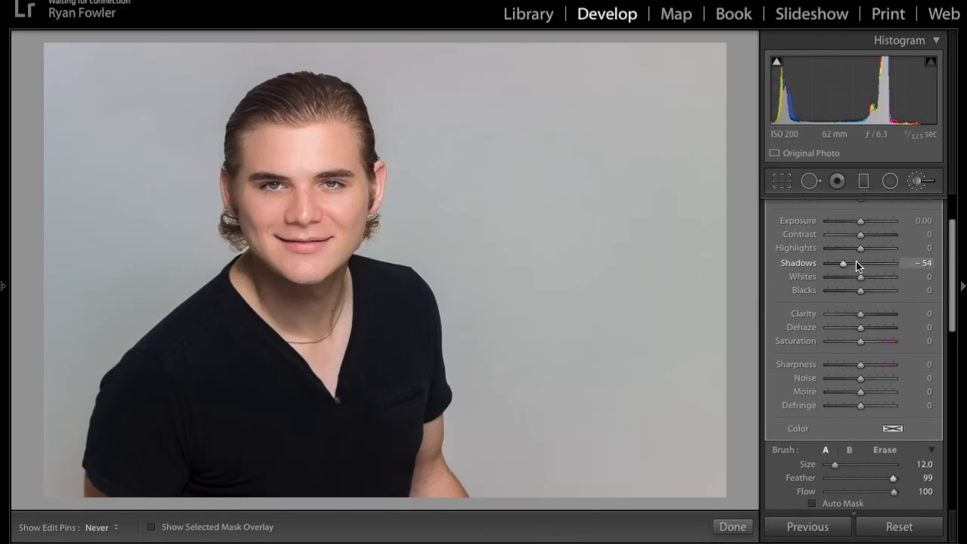
{"action": "left_click_drag", "start_coordinate": [844, 264], "coordinate": [861, 264]}
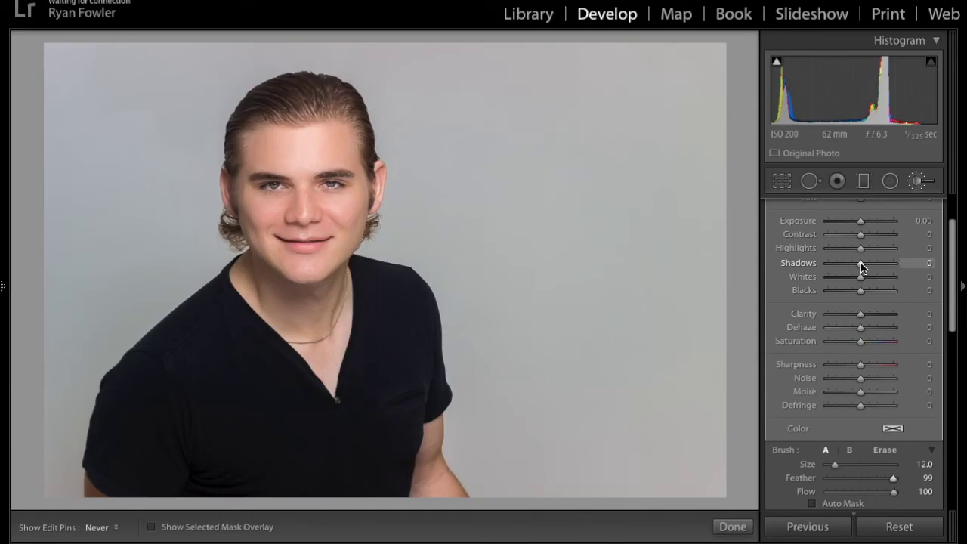
{"action": "left_click_drag", "start_coordinate": [860, 263], "coordinate": [856, 267]}
{"action": "left_click_drag", "start_coordinate": [855, 264], "coordinate": [855, 265]}
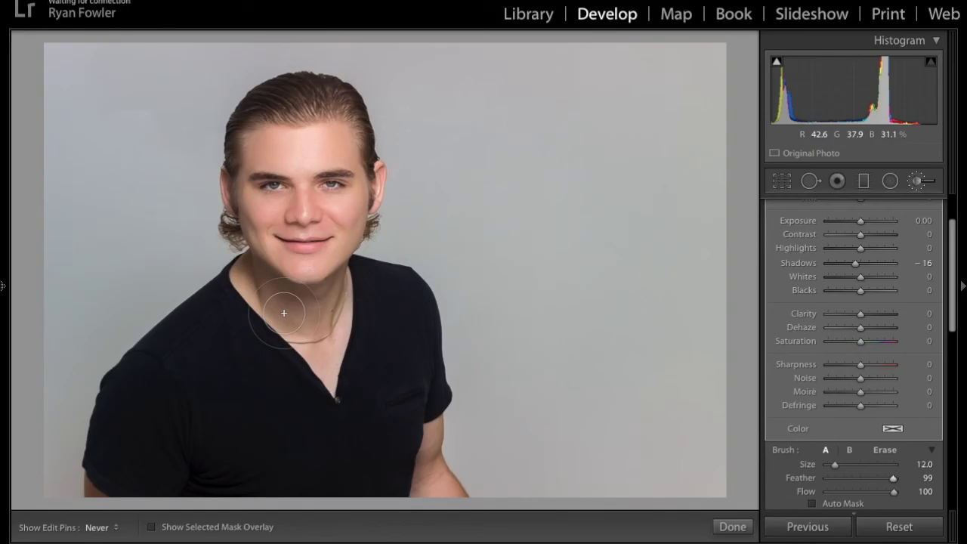
- Close the adjustment brush and compare the retouched portrait with the original
{"action": "scroll", "coordinate": [876, 325], "scroll_direction": "up", "scroll_amount": 3}
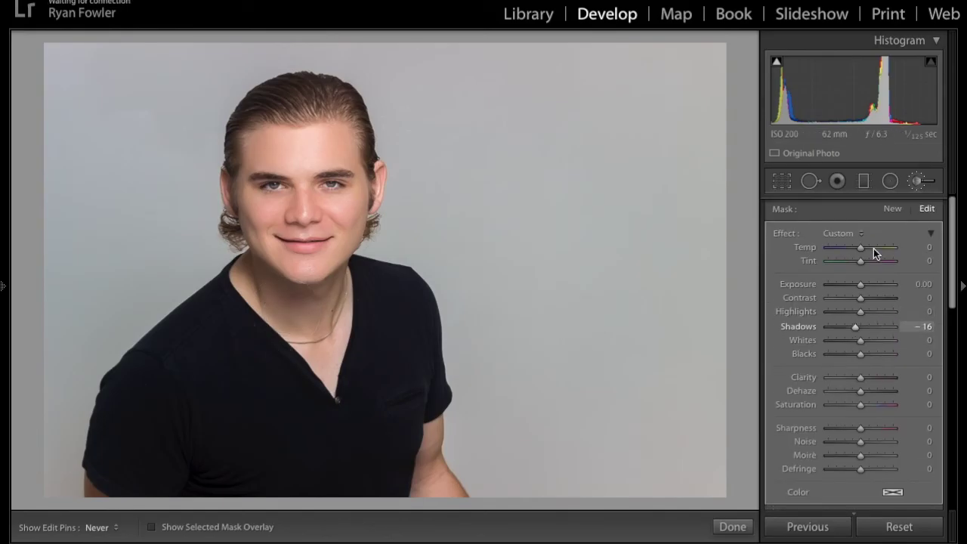
{"action": "left_click", "coordinate": [917, 182]}
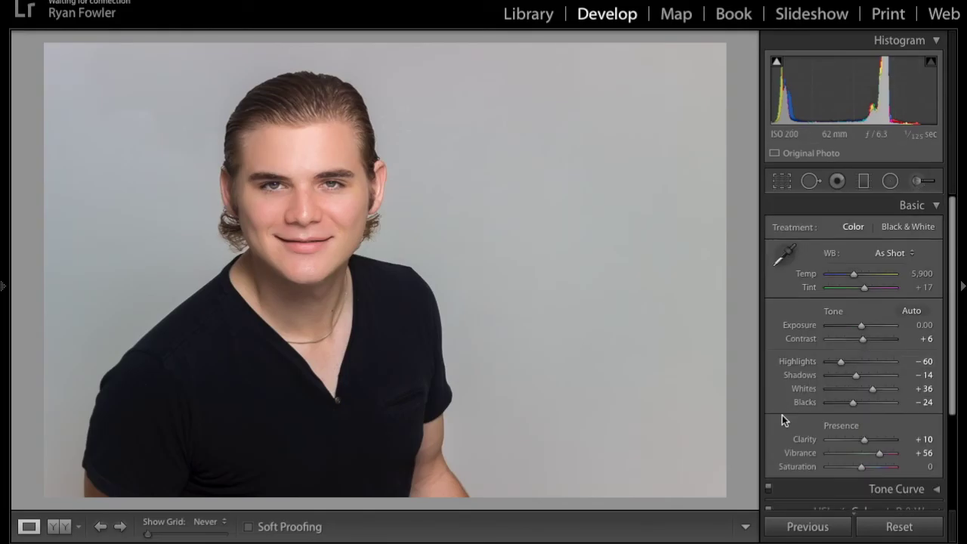
{"action": "key", "text": "backslash"}
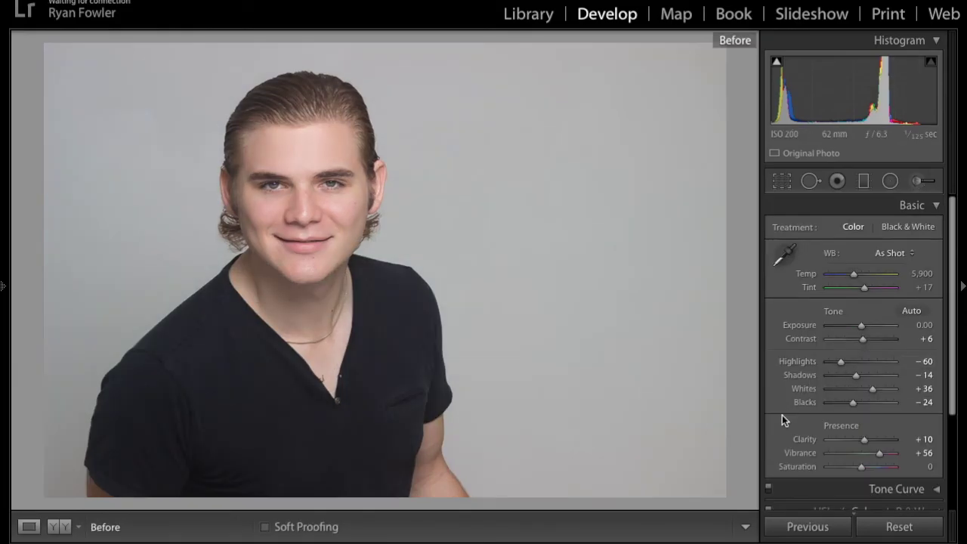
{"action": "key", "text": "backslash"}
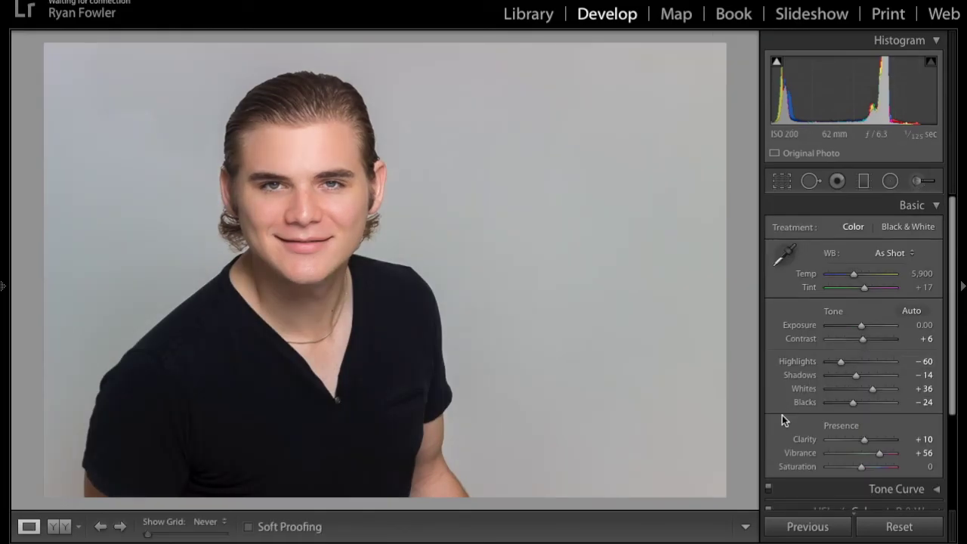